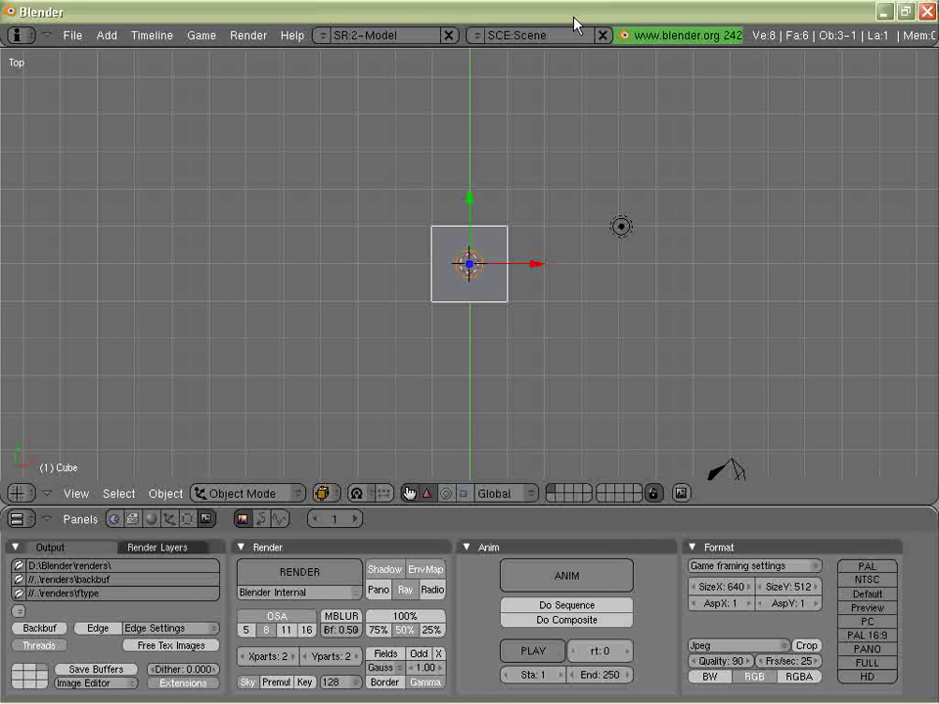
- Delete the default cube and add a monkey mesh in its place
key(x)
click(477, 241)
key(space)
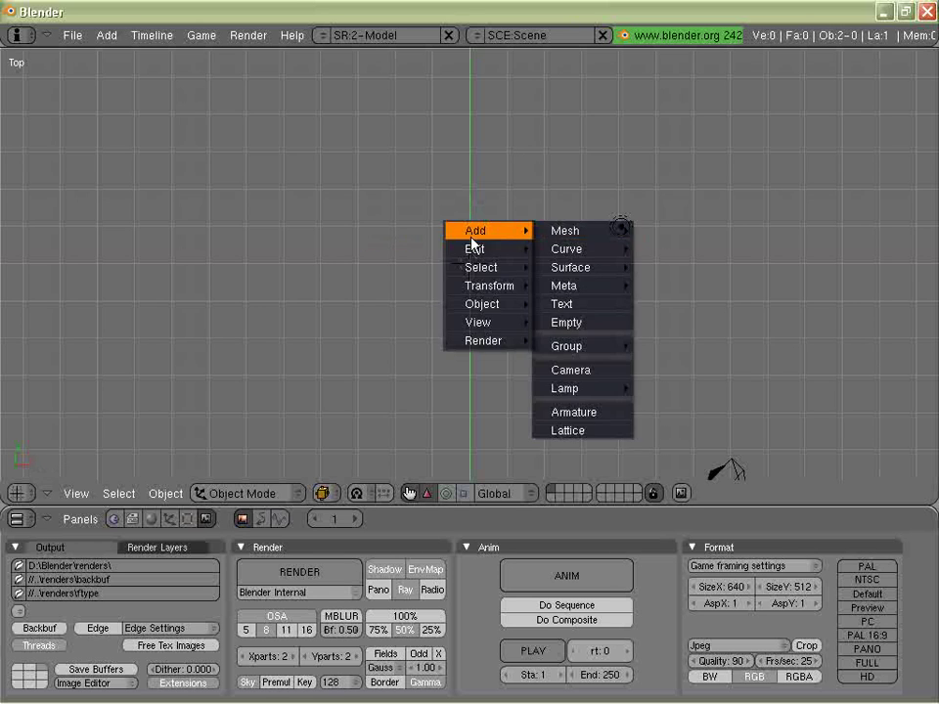
mouse_move(583, 231)
click(678, 406)
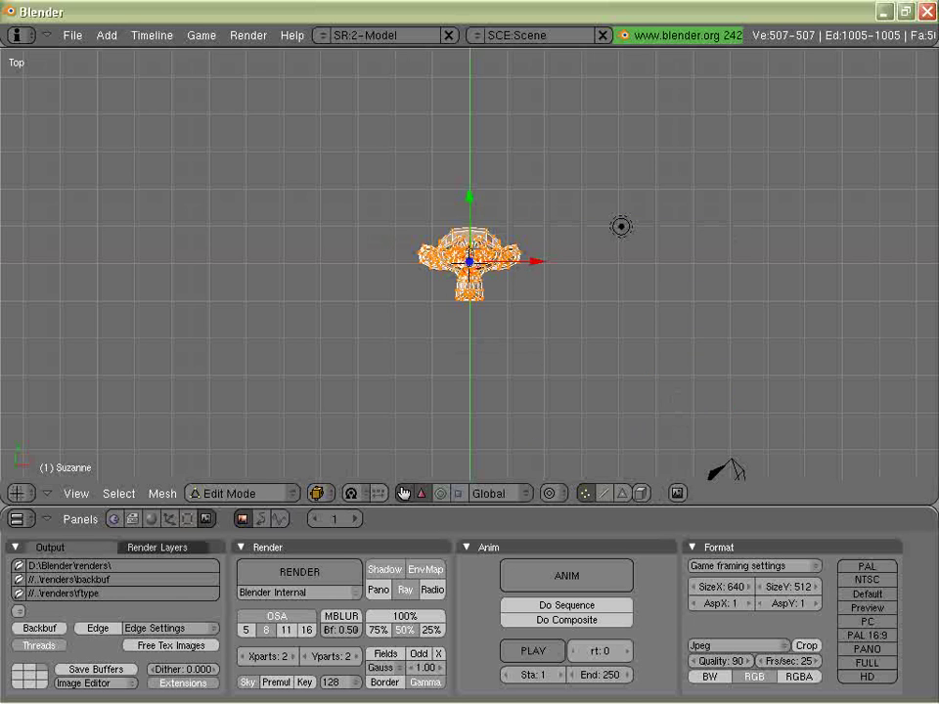
- Set the monkey mesh to smooth shading and return to Object Mode
scroll(430, 292, up, 3)
key(w)
click(421, 508)
key(Tab)
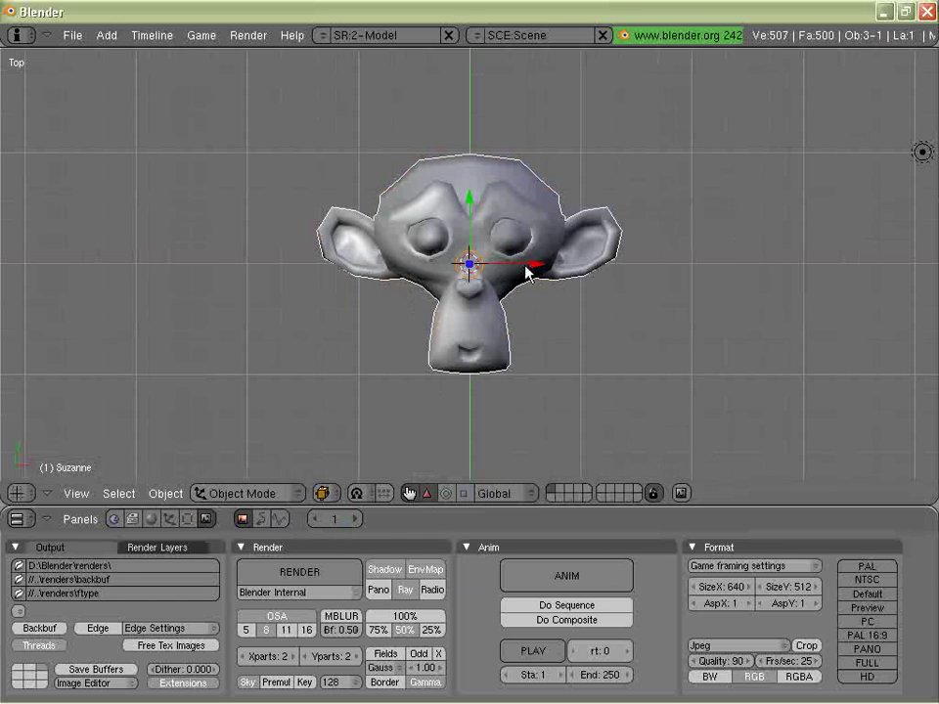
- Add a Subsurf modifier to the monkey
click(187, 519)
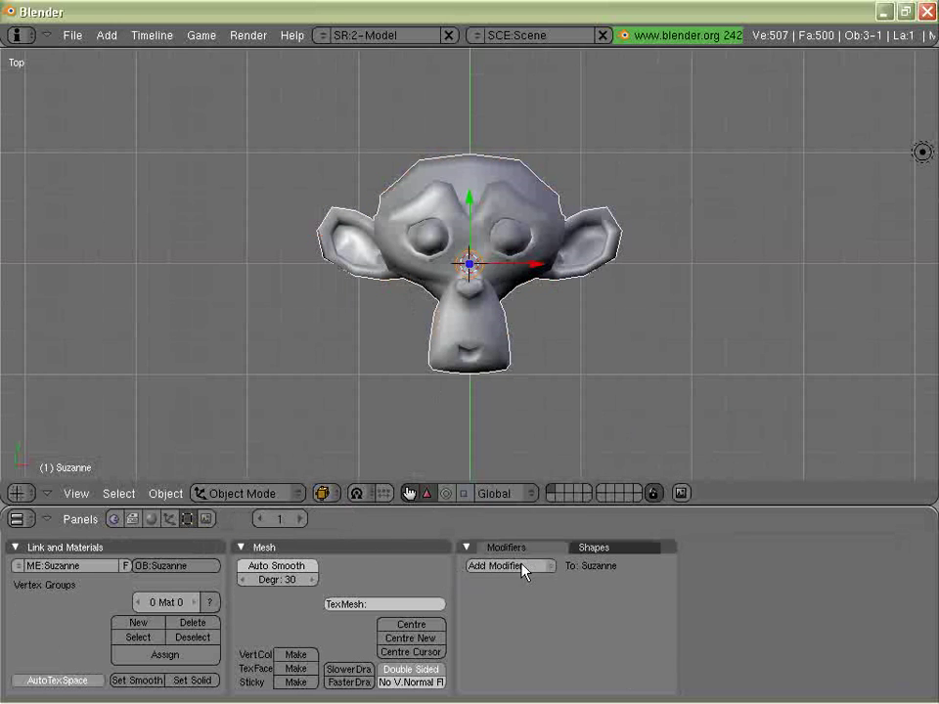
click(522, 566)
click(497, 554)
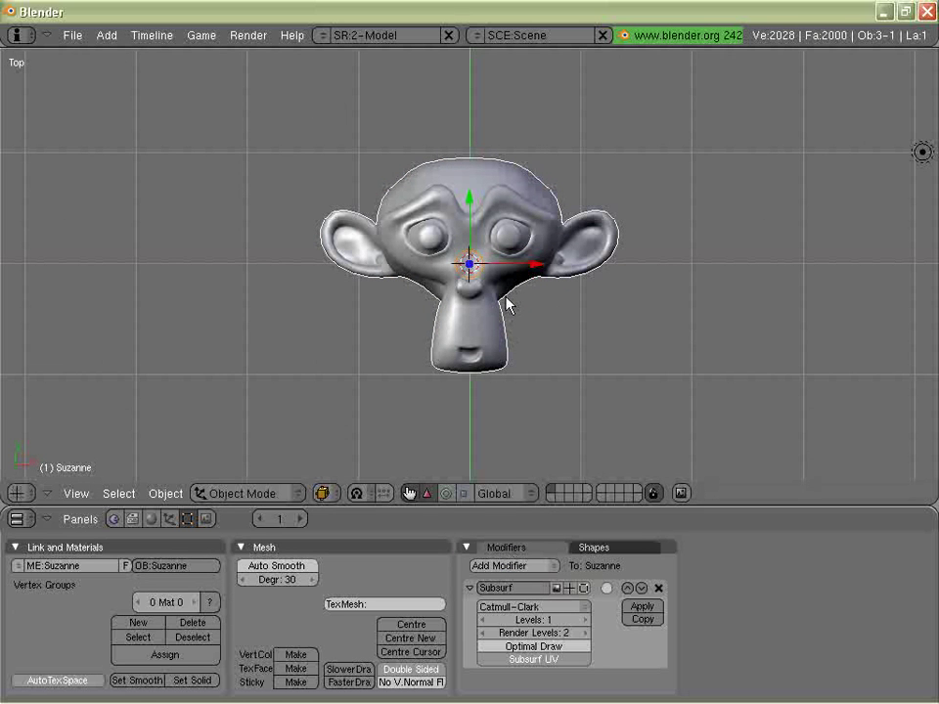
- Split the 3D view into two side-by-side areas and turn the second one into a UV/Image Editor
right_click(433, 504)
click(435, 499)
click(470, 499)
click(489, 494)
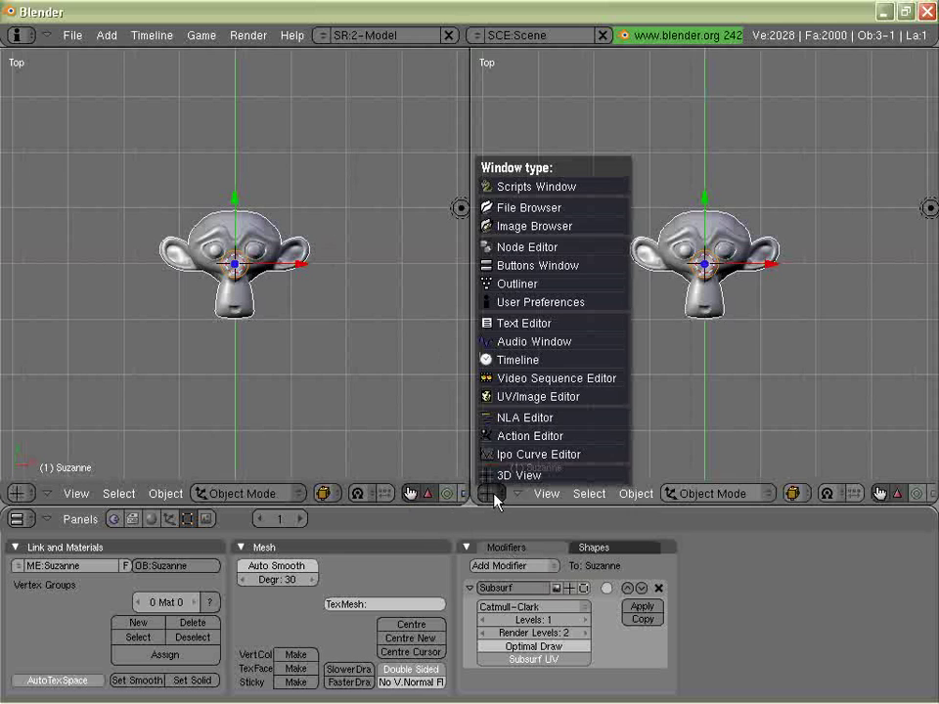
click(514, 396)
scroll(572, 341, up, 3)
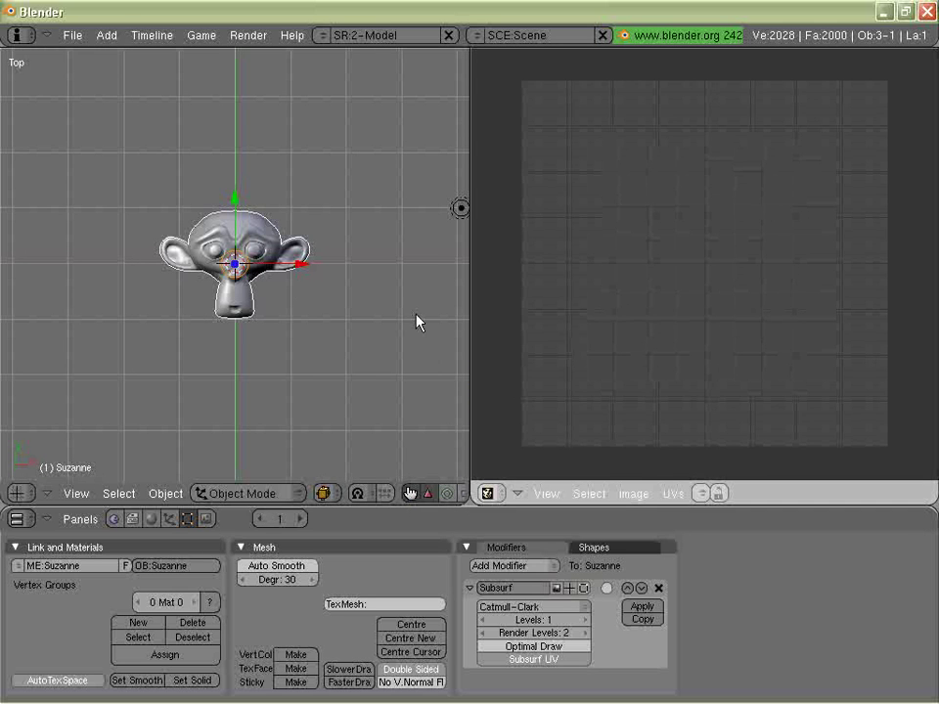
- Switch the monkey to UV Face Select mode
scroll(262, 294, up, 5)
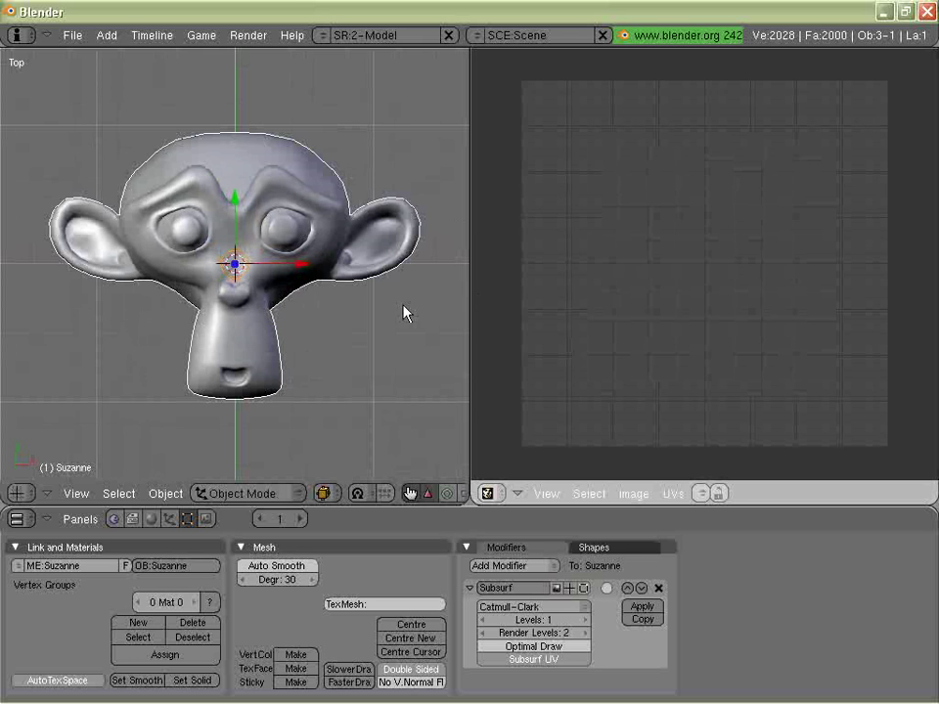
click(293, 491)
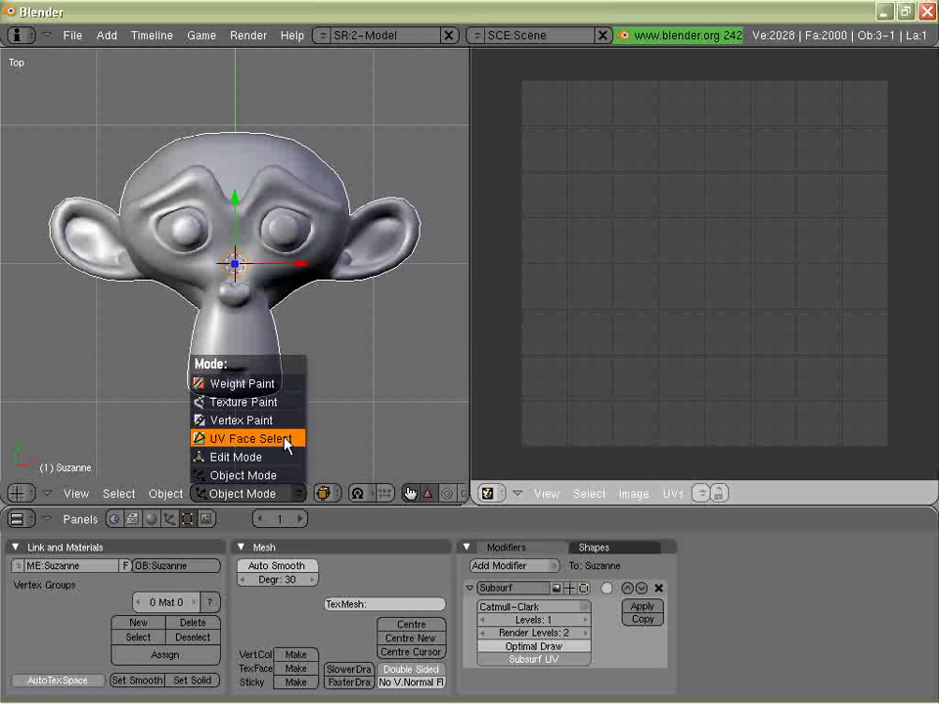
click(287, 442)
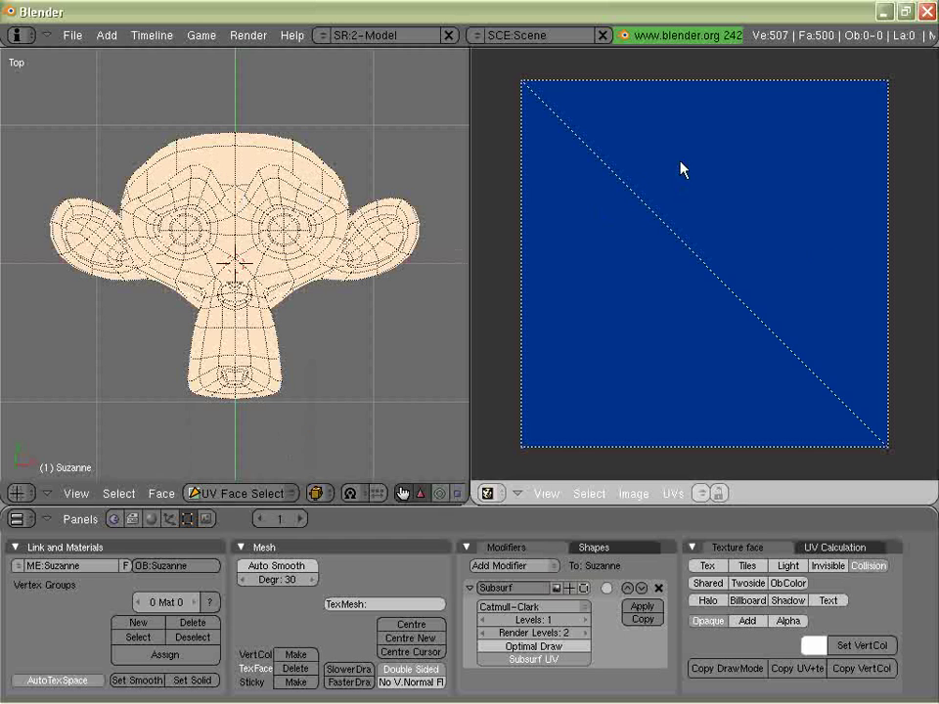
- Select a few individual faces on the monkey's head and restore the selection of all faces
right_click(210, 157)
right_click(230, 142)
right_click(215, 147)
right_click(339, 227)
right_click(183, 153)
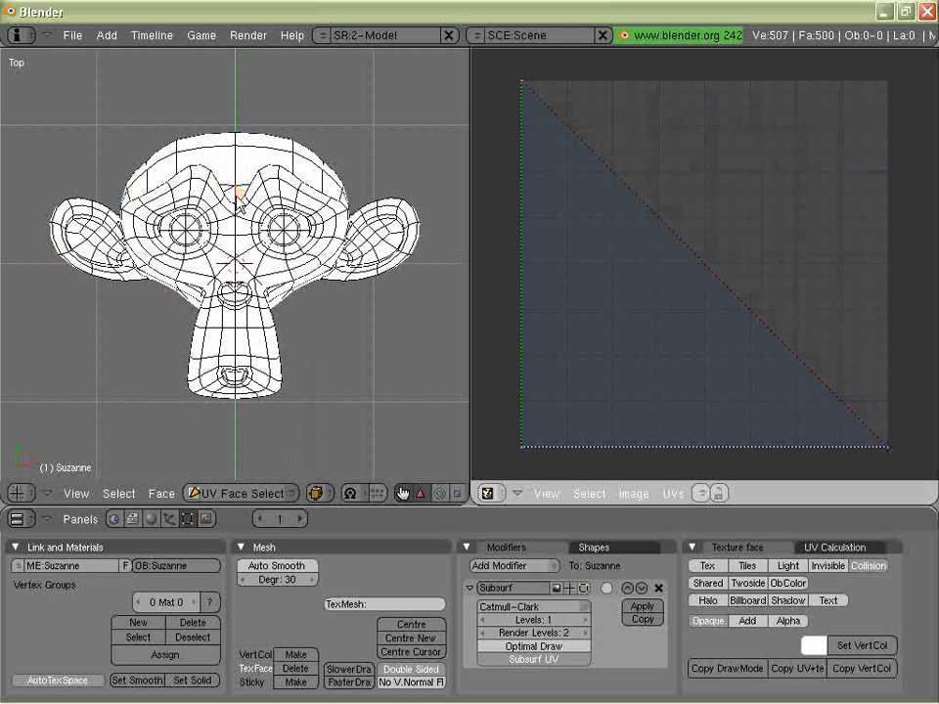
shift+right_click(200, 264)
shift+right_click(205, 152)
shift+right_click(313, 229)
shift+right_click(276, 149)
key(a)
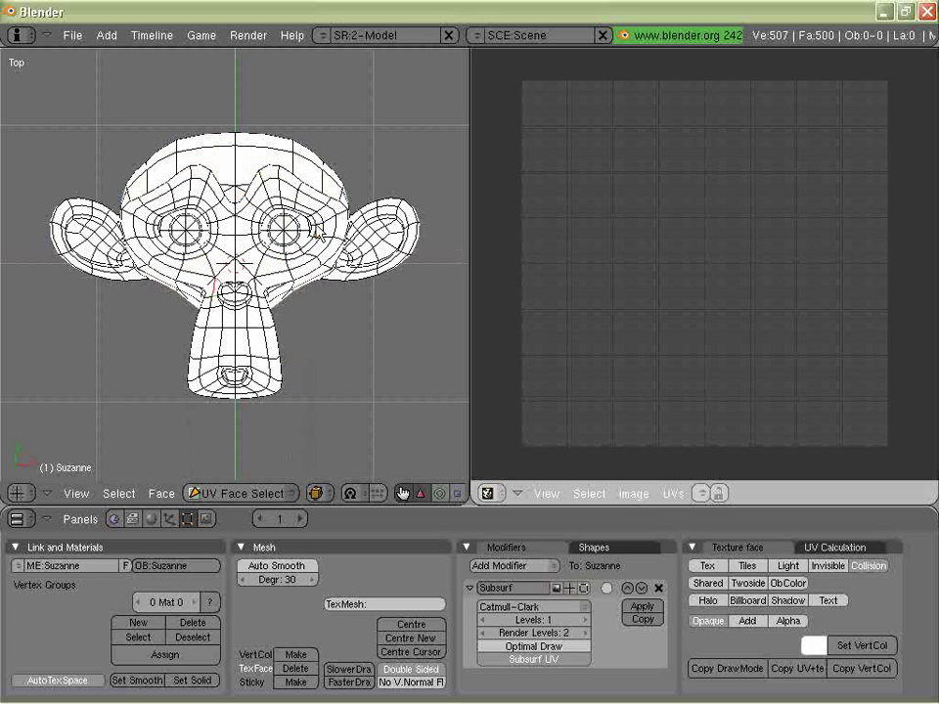
key(a)
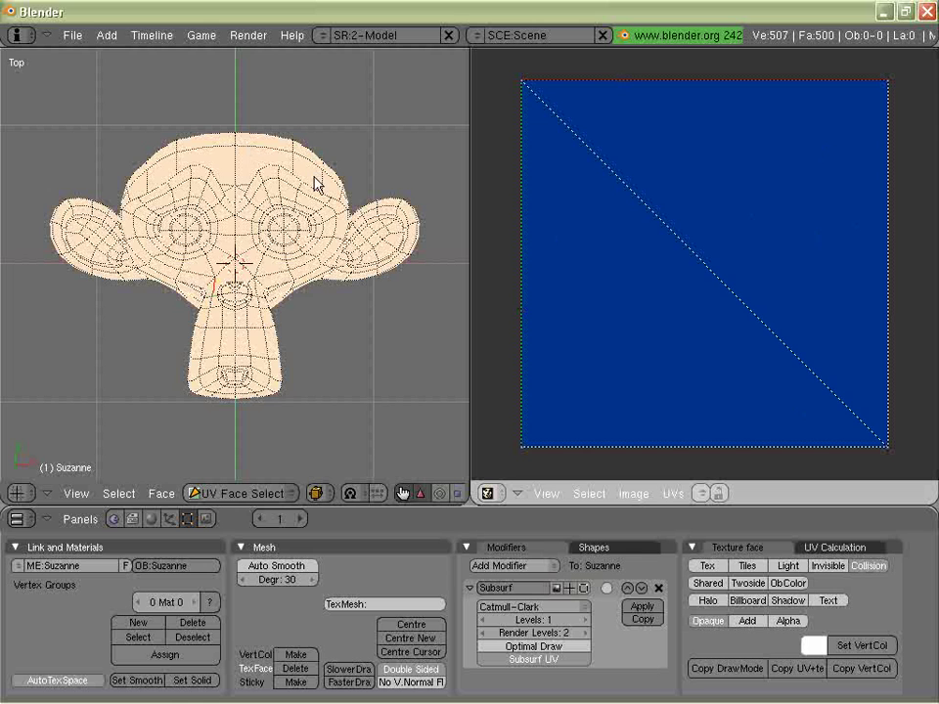
key(u)
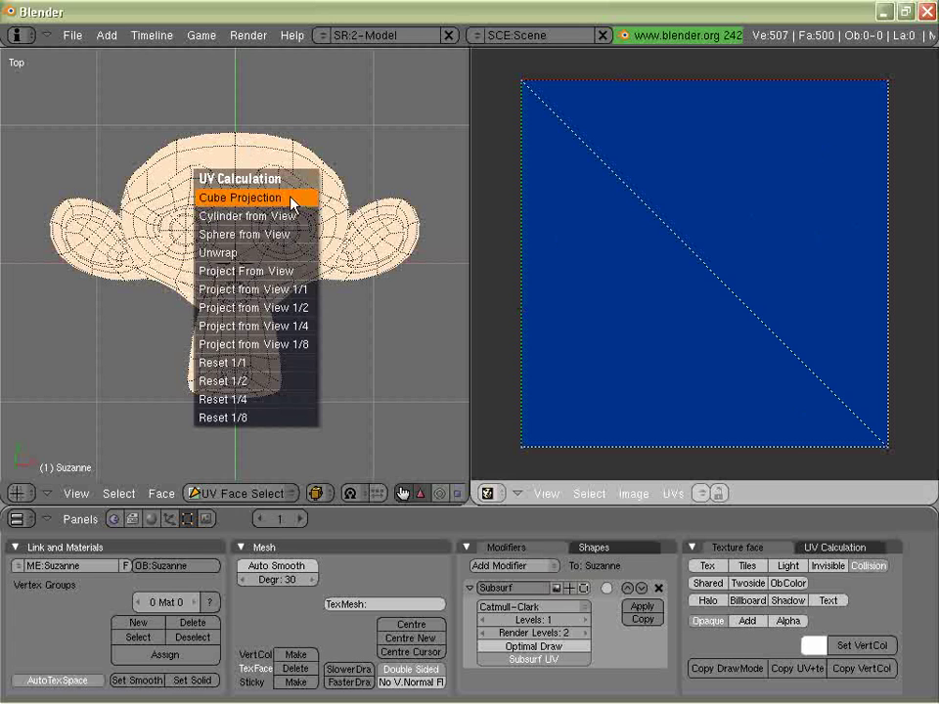
click(836, 550)
click(772, 553)
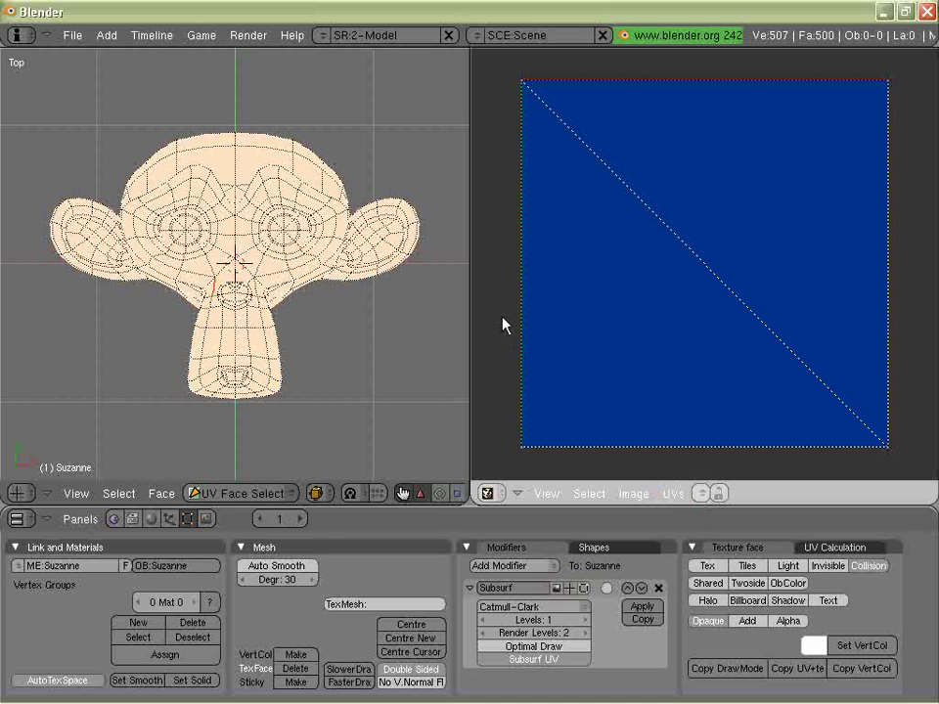
click(828, 548)
click(769, 549)
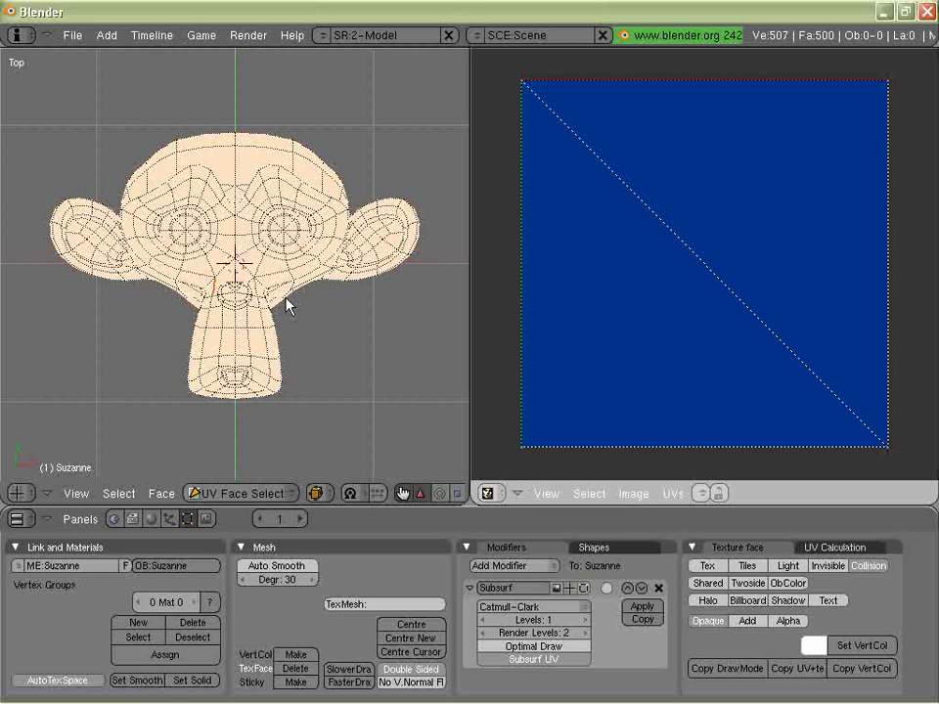
- Unwrap all the monkey's faces with the Sphere from View projection
key(u)
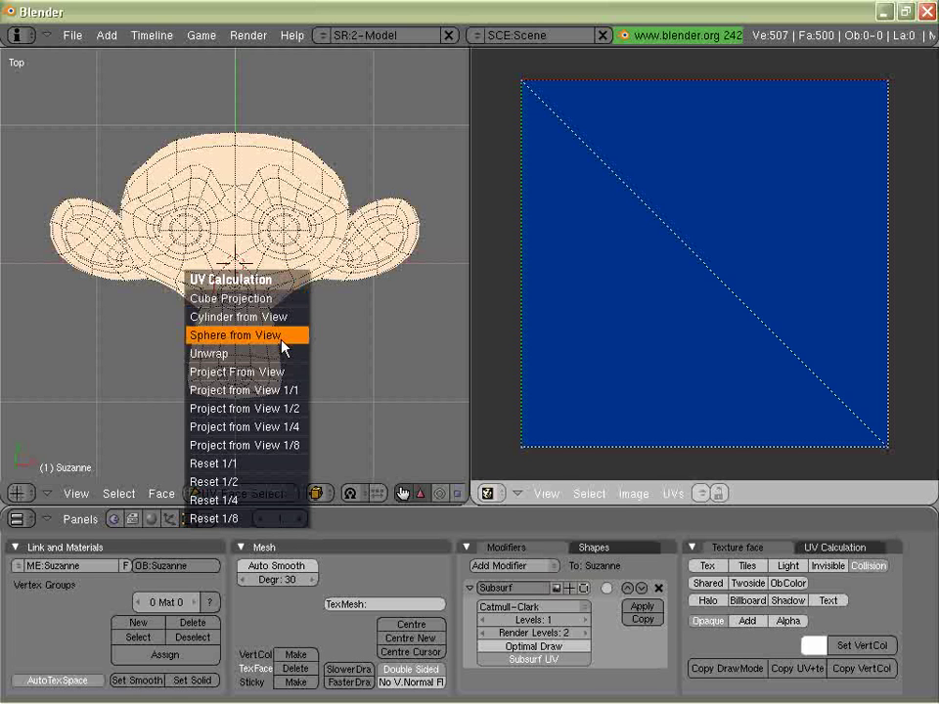
click(284, 336)
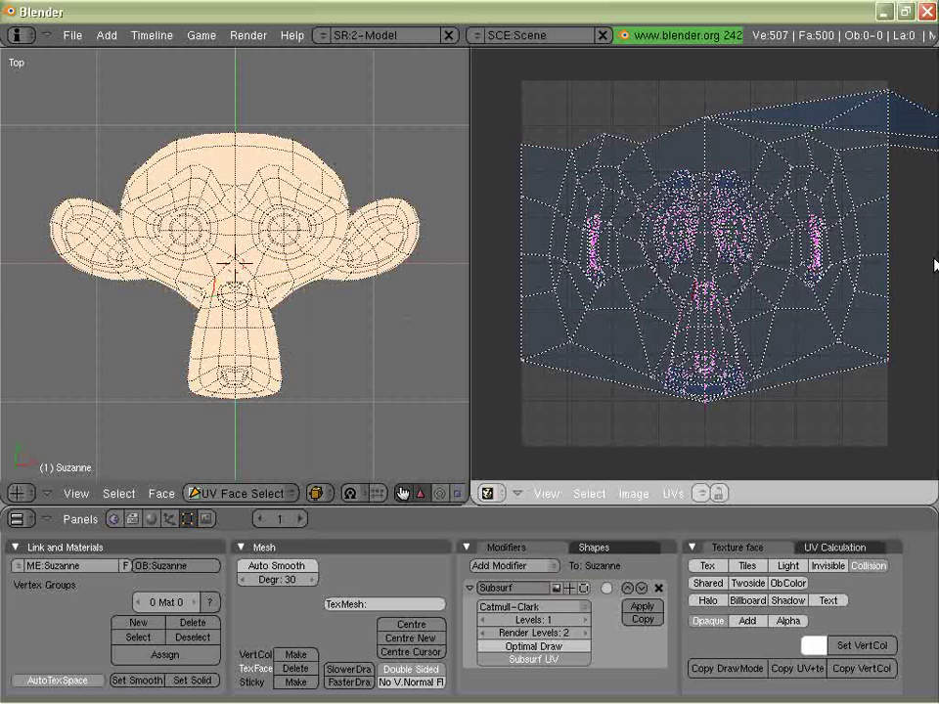
scroll(655, 303, up, 3)
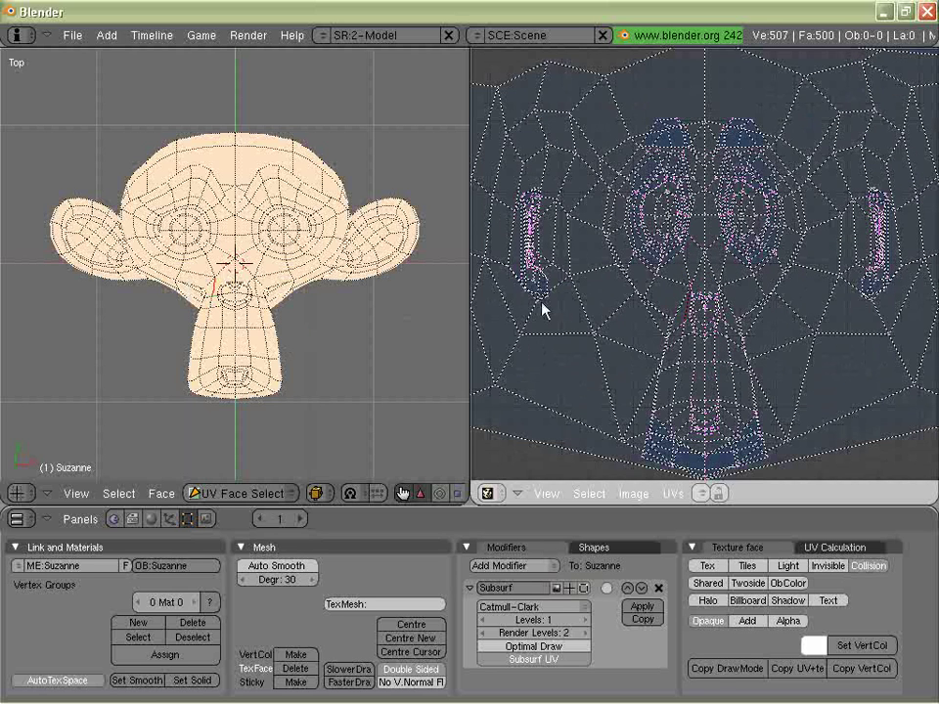
scroll(548, 298, down, 2)
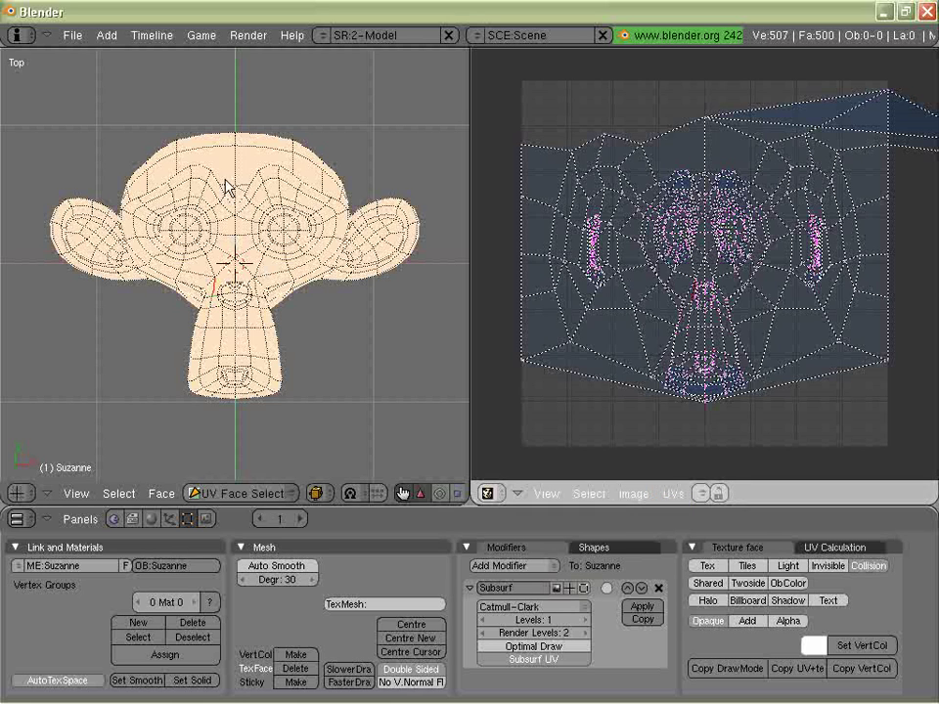
- Create a new 256 by 256 image named Image for the unwrapped faces
click(640, 495)
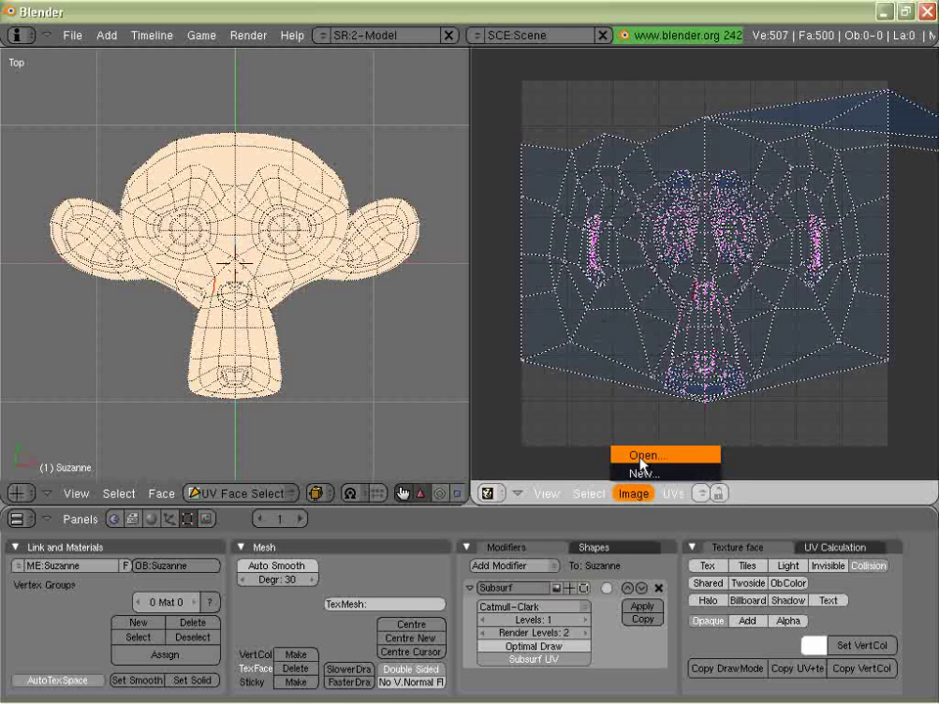
click(644, 474)
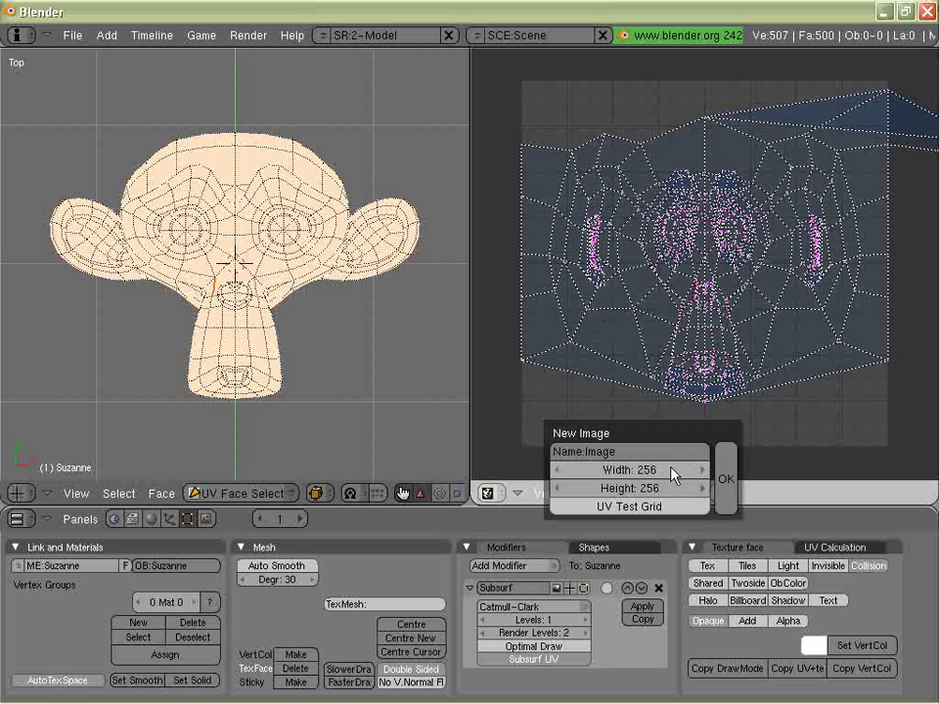
click(724, 475)
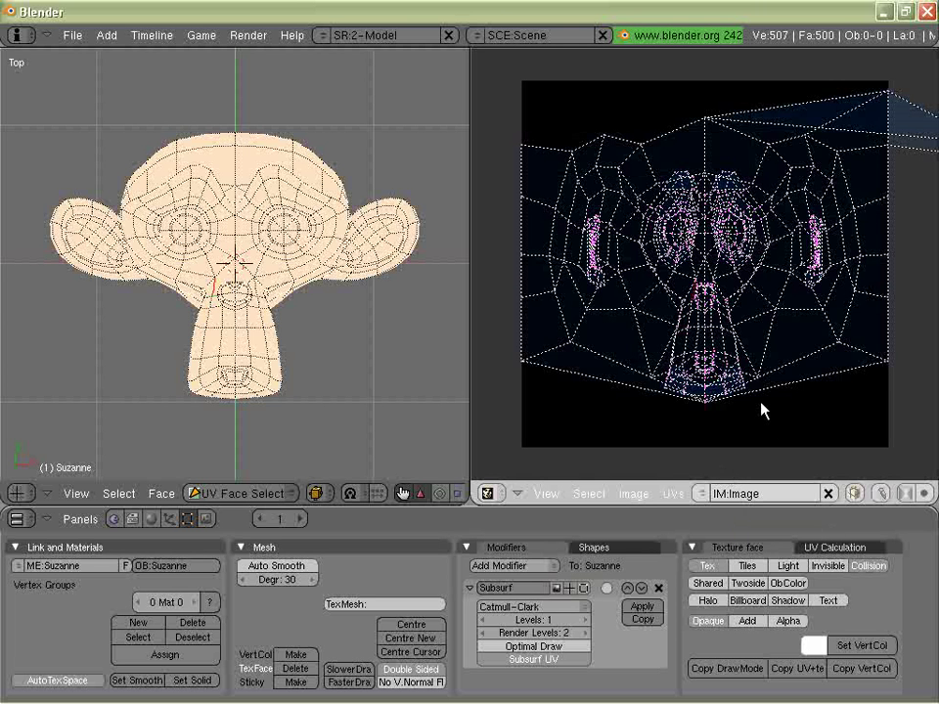
- Enable texture painting in the image editor and paint a soft white spot over the monkey's mouth area
click(881, 493)
mouse_move(700, 380)
mouse_down()
mouse_move(706, 354)
mouse_move(710, 386)
mouse_move(709, 374)
mouse_up()
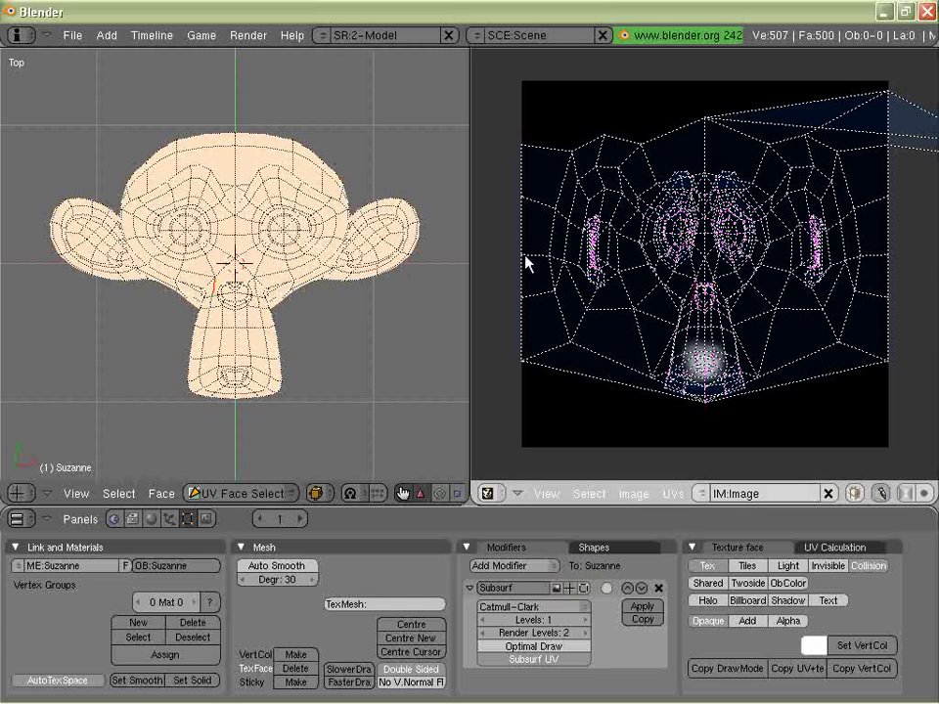
scroll(808, 253, up, 3)
scroll(806, 282, down, 1)
scroll(803, 282, up, 4)
scroll(796, 284, down, 3)
scroll(749, 426, down, 2)
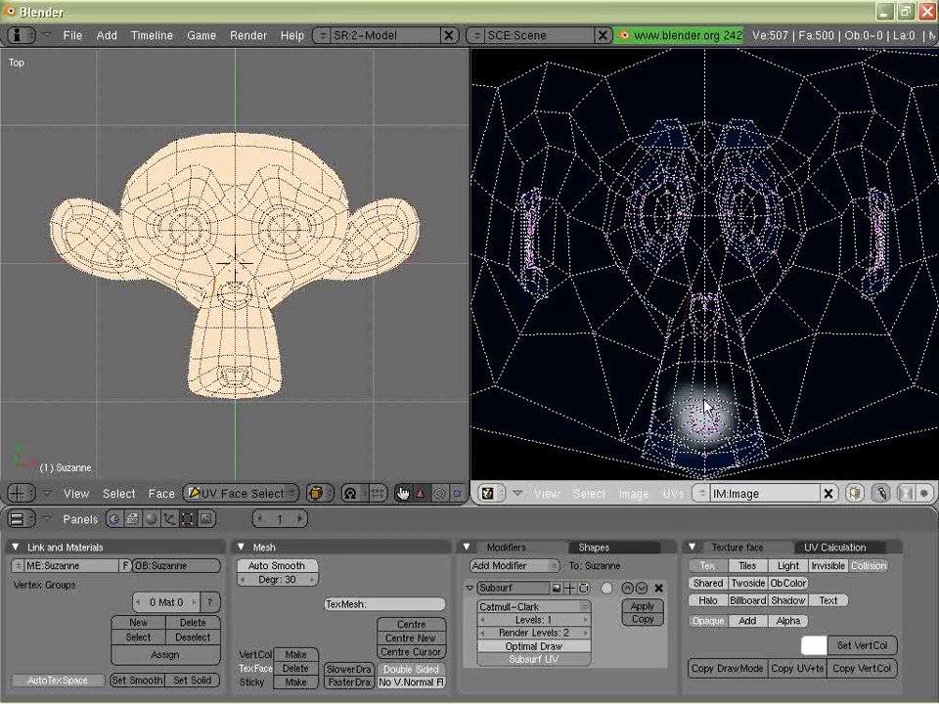
- Widen the 3D view at the expense of the image editor and show the monkey from the top
drag(469, 334, 701, 327)
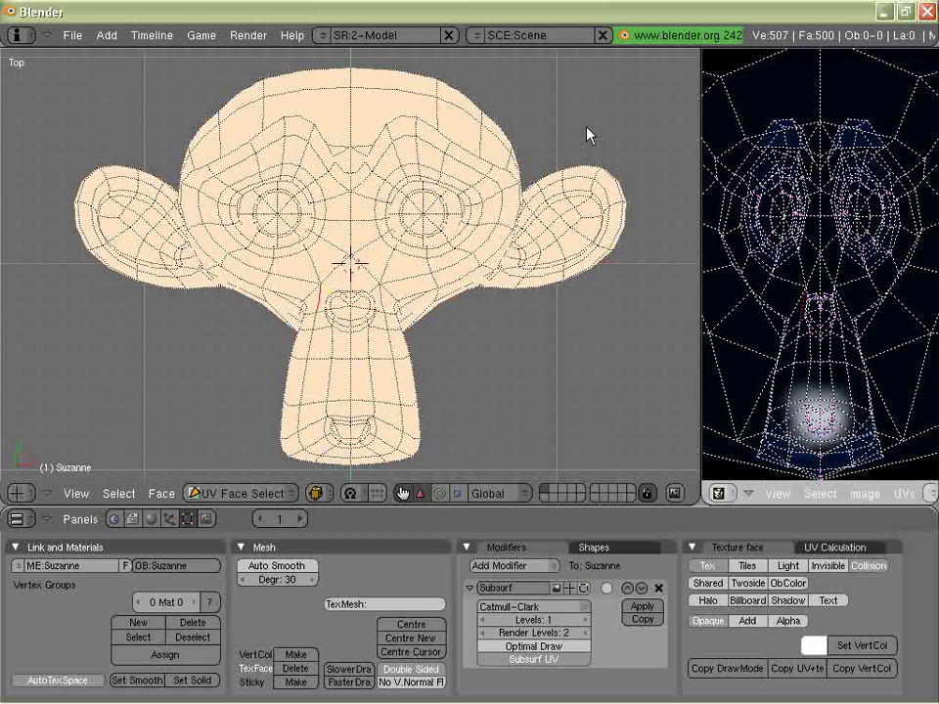
middle_drag(513, 194, 206, 319)
key(KP_7)
- Return to Object Mode and set the draw type to Textured to check the painted spot on the monkey
click(275, 493)
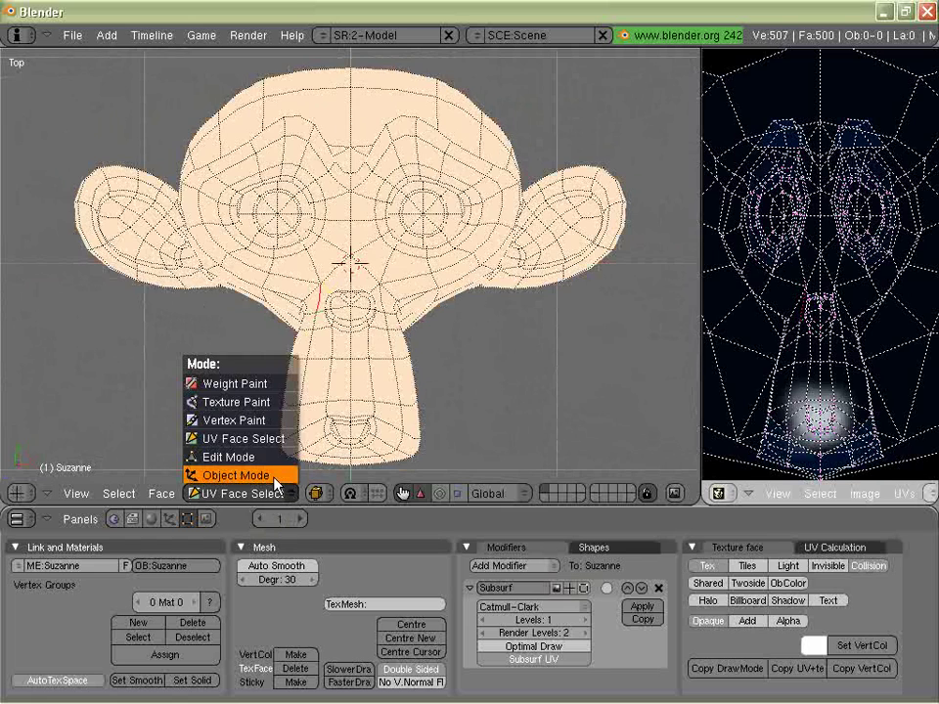
click(275, 476)
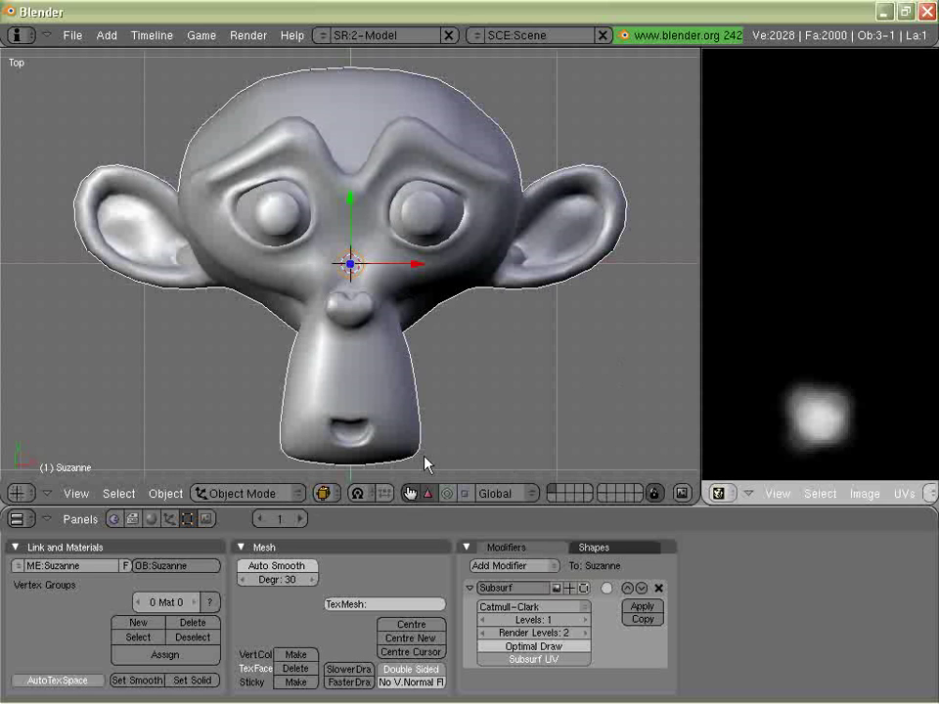
click(325, 494)
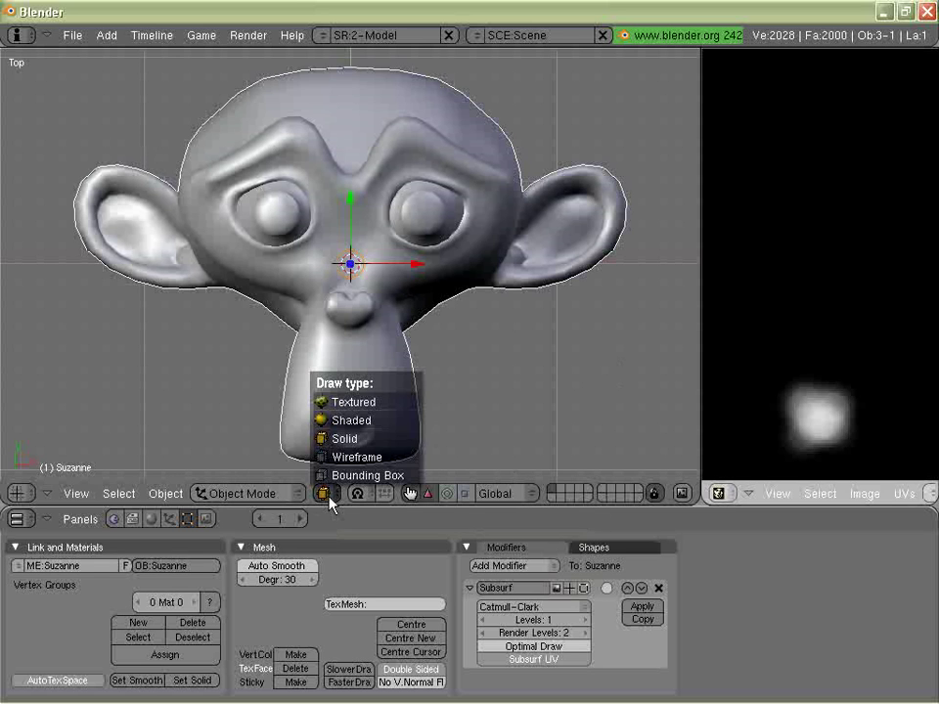
click(370, 402)
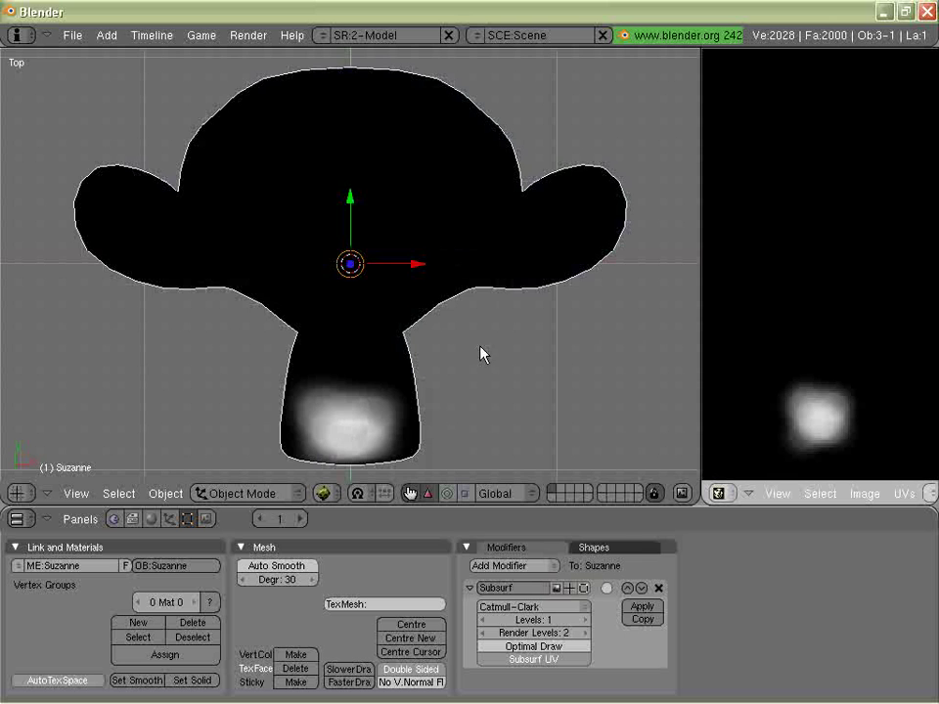
middle_drag(486, 356, 372, 332)
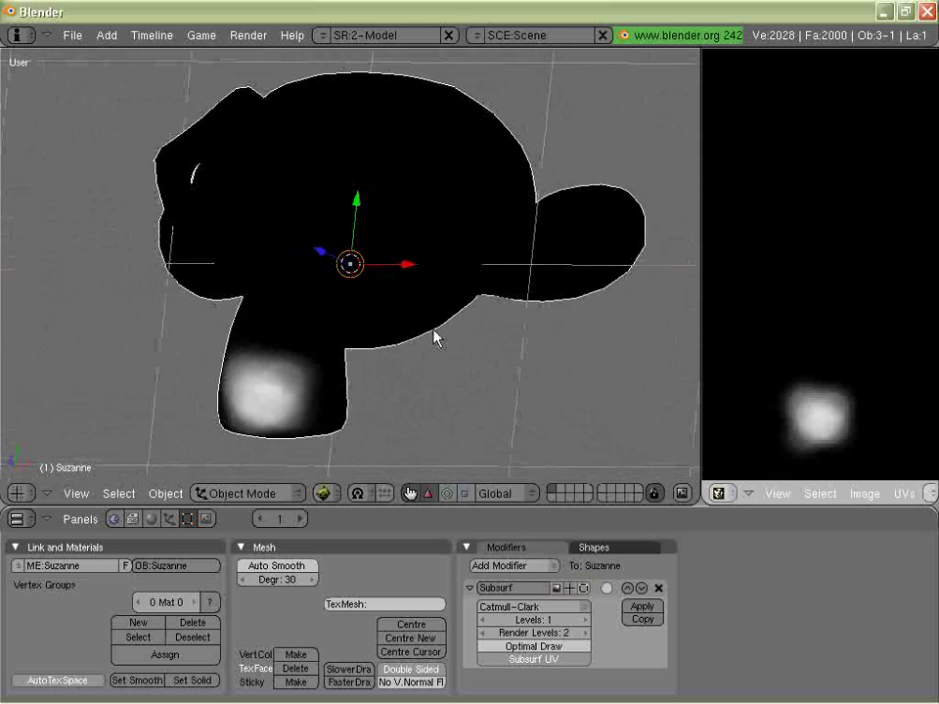
middle_drag(447, 338, 783, 316)
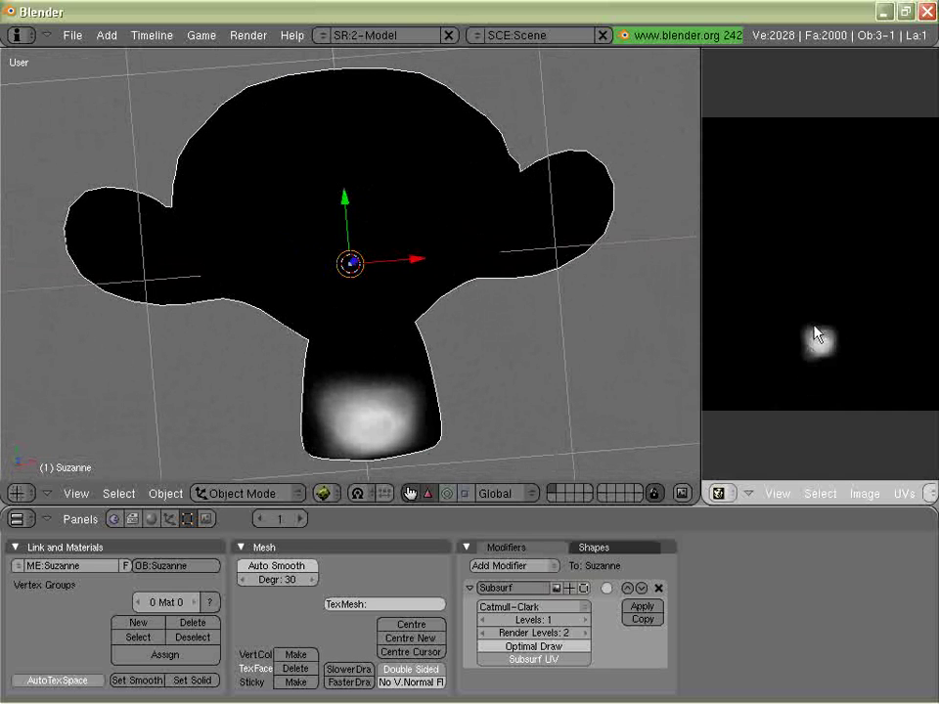
middle_drag(548, 231, 549, 240)
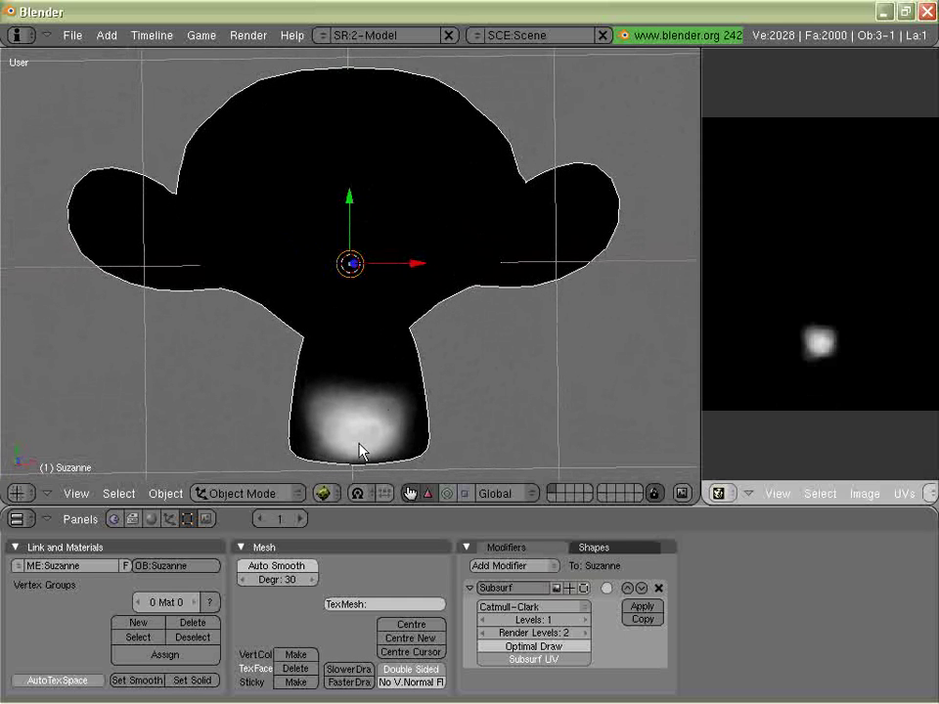
mouse_move(328, 421)
middle_down()
mouse_move(356, 321)
mouse_move(324, 387)
mouse_move(341, 440)
mouse_move(340, 413)
mouse_move(323, 417)
middle_up()
key(KP_7)
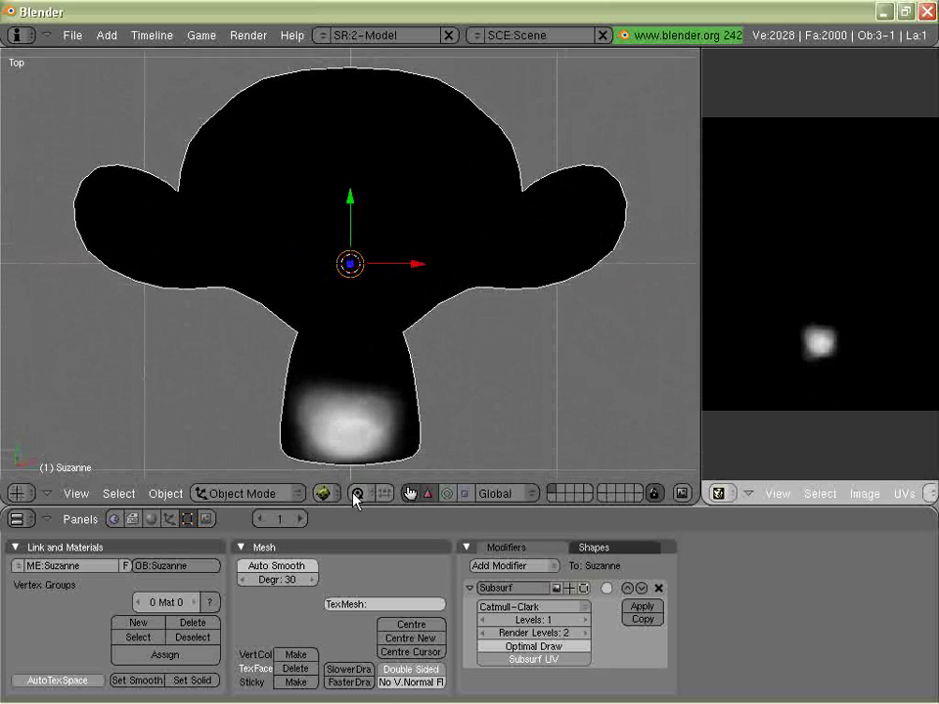
click(281, 493)
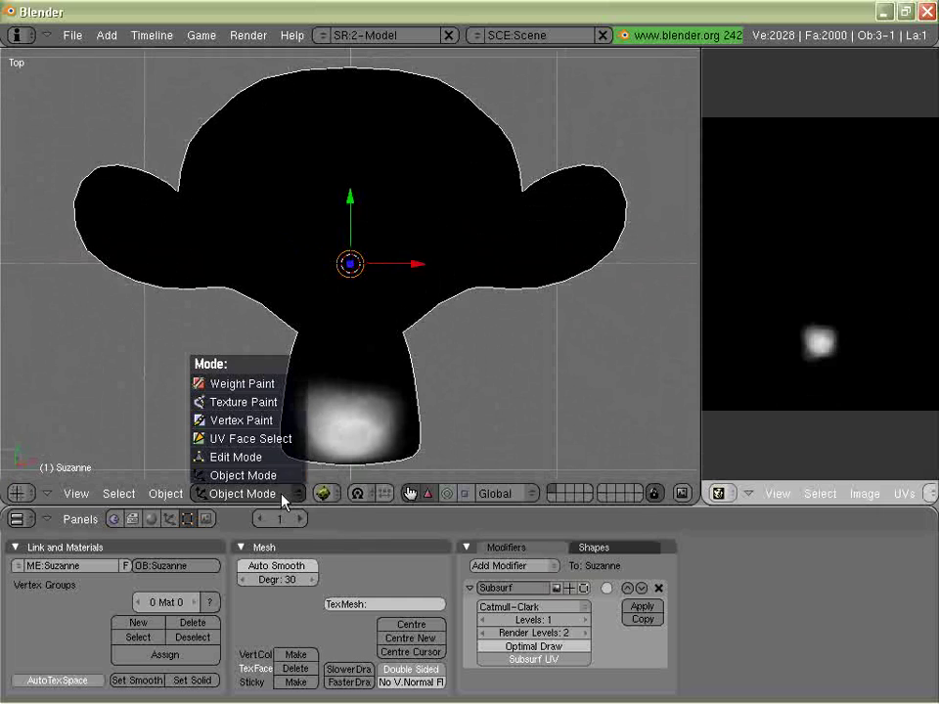
click(269, 440)
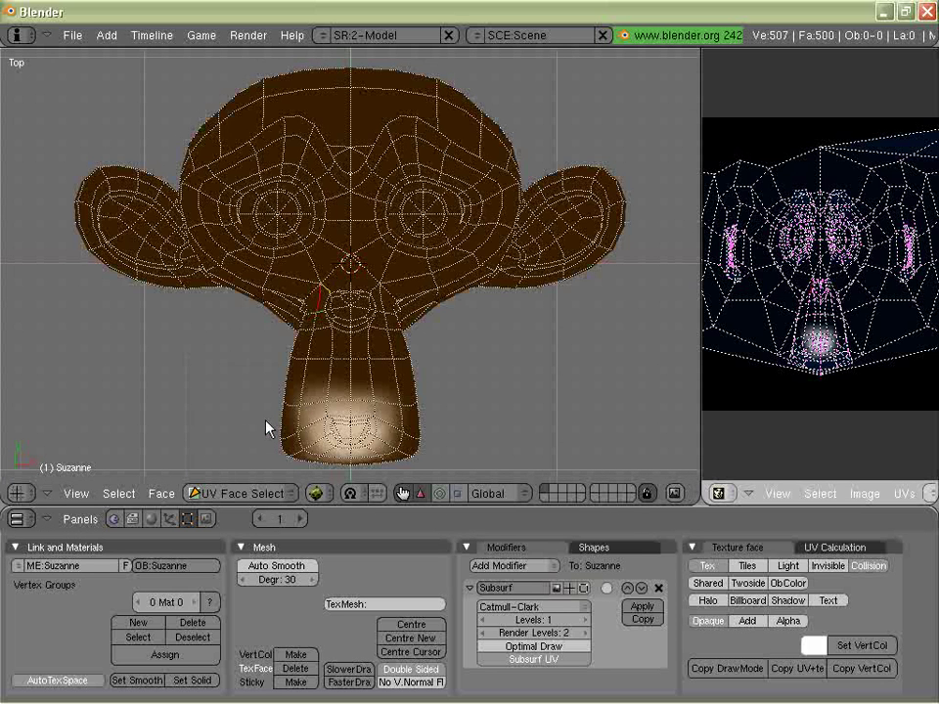
click(288, 495)
click(242, 476)
- Try Texture Paint mode straight from Object Mode and check how the monkey is displayed
click(278, 493)
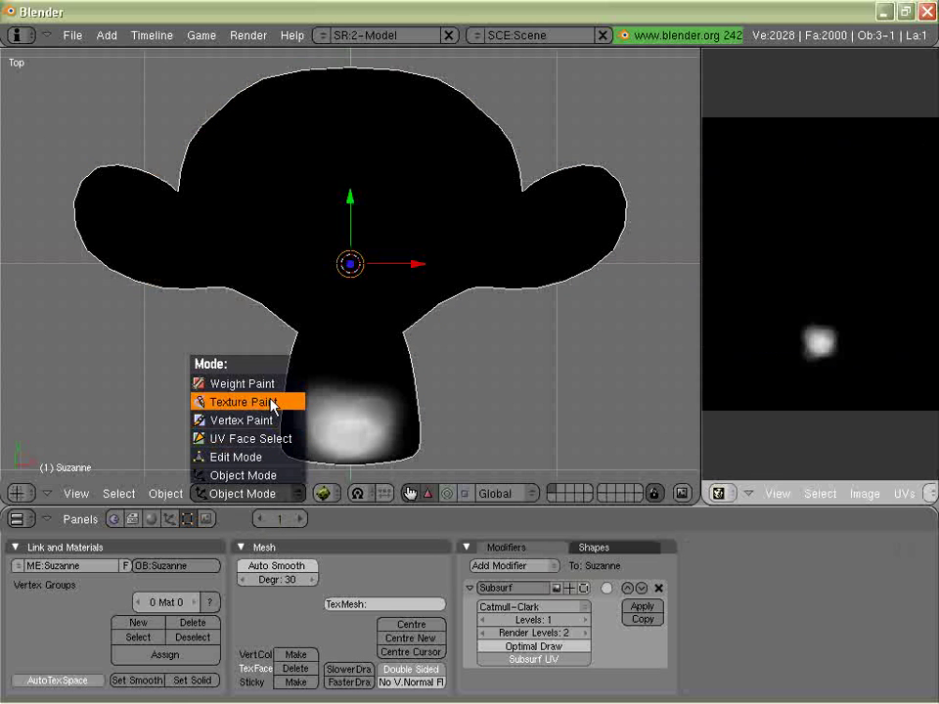
click(273, 402)
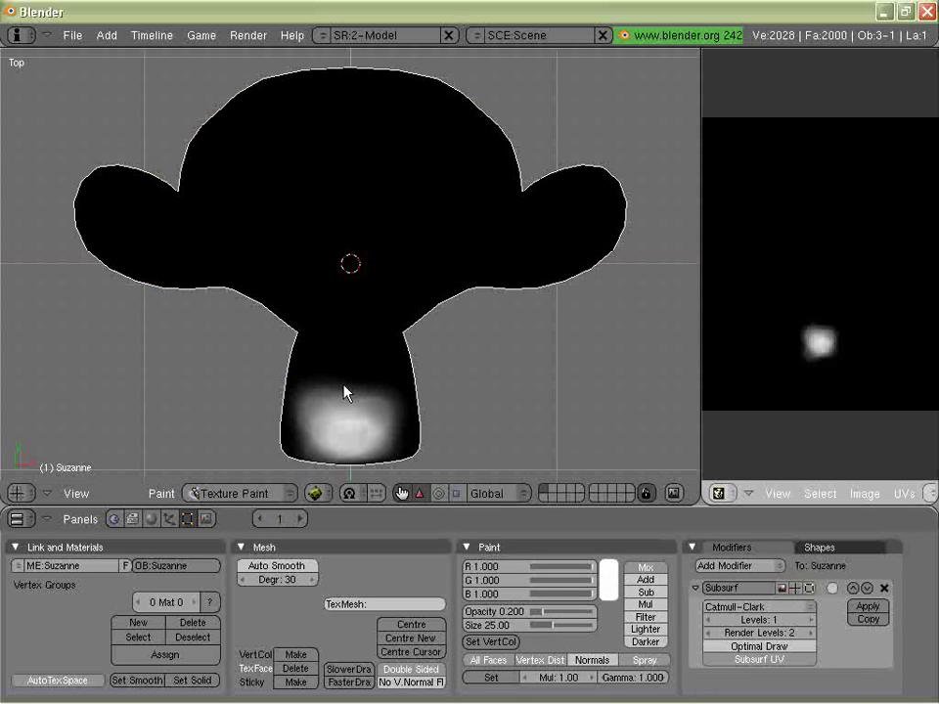
mouse_move(539, 309)
middle_down()
mouse_move(409, 279)
mouse_move(546, 308)
middle_up()
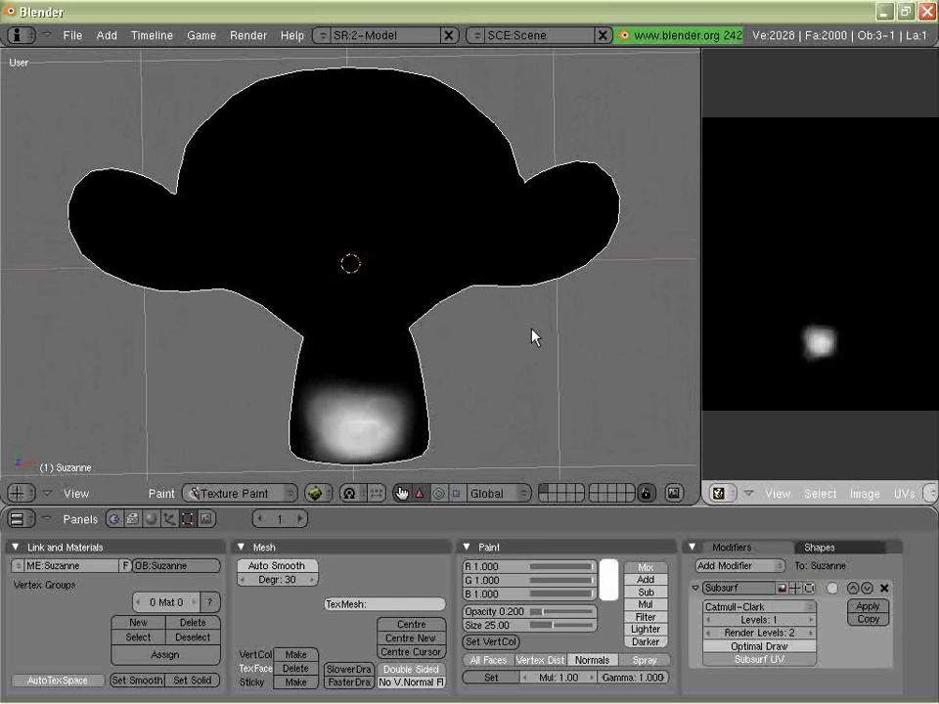
key(KP_7)
- Switch the monkey to UV Face Select mode and from there to Texture Paint, keeping the face wireframe displayed
click(270, 492)
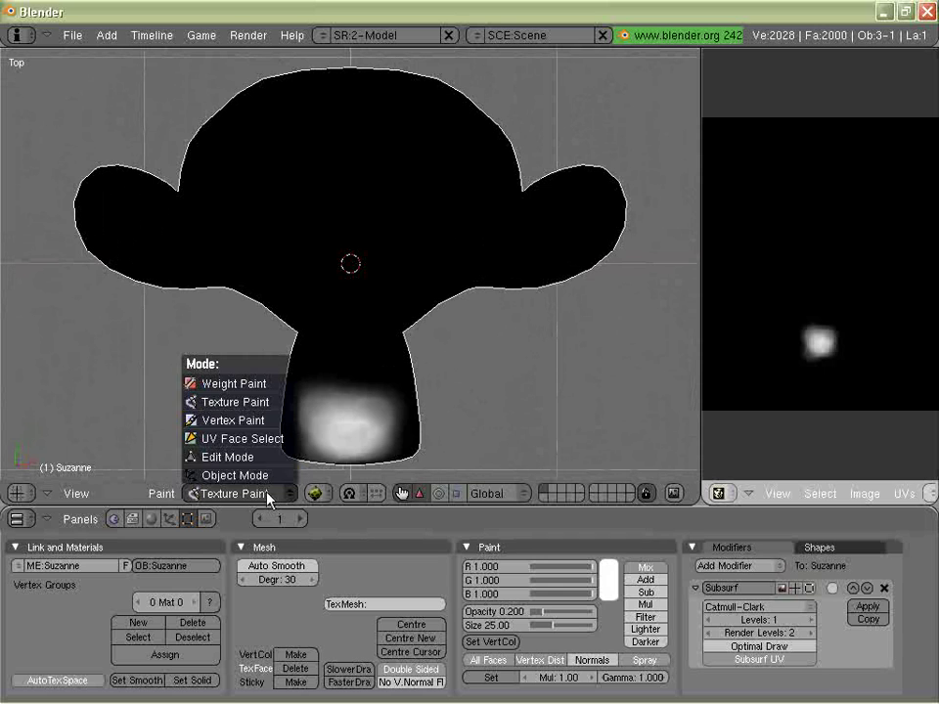
click(246, 438)
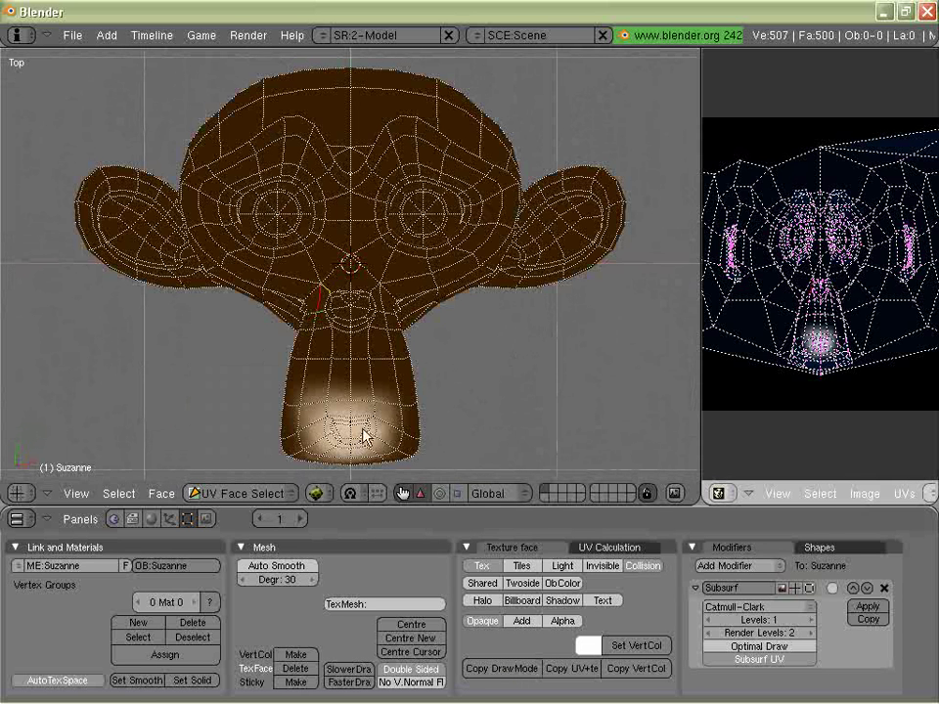
click(284, 493)
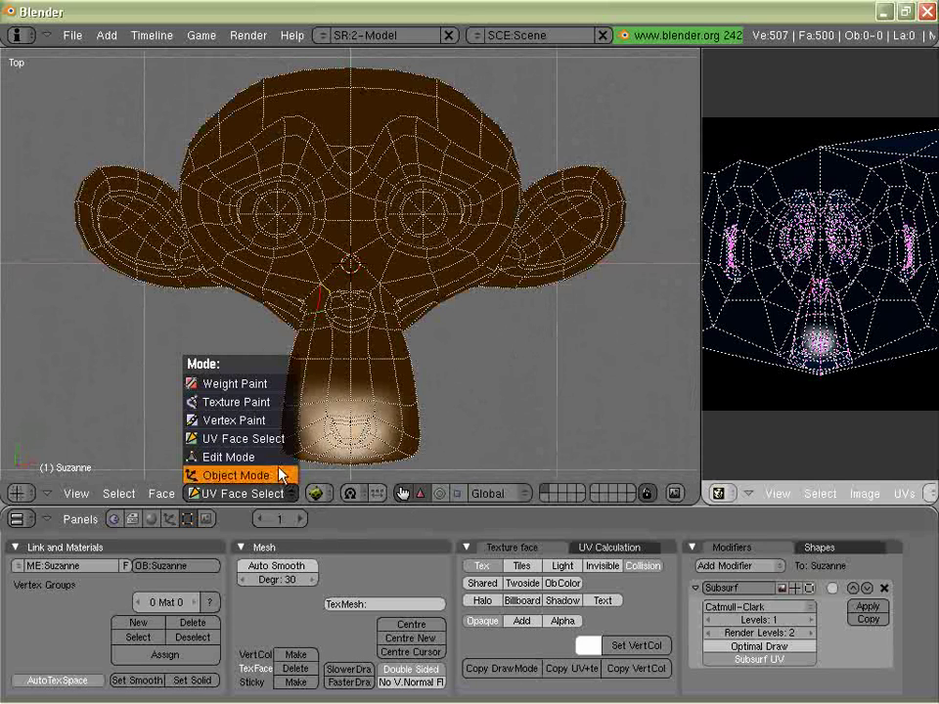
click(255, 404)
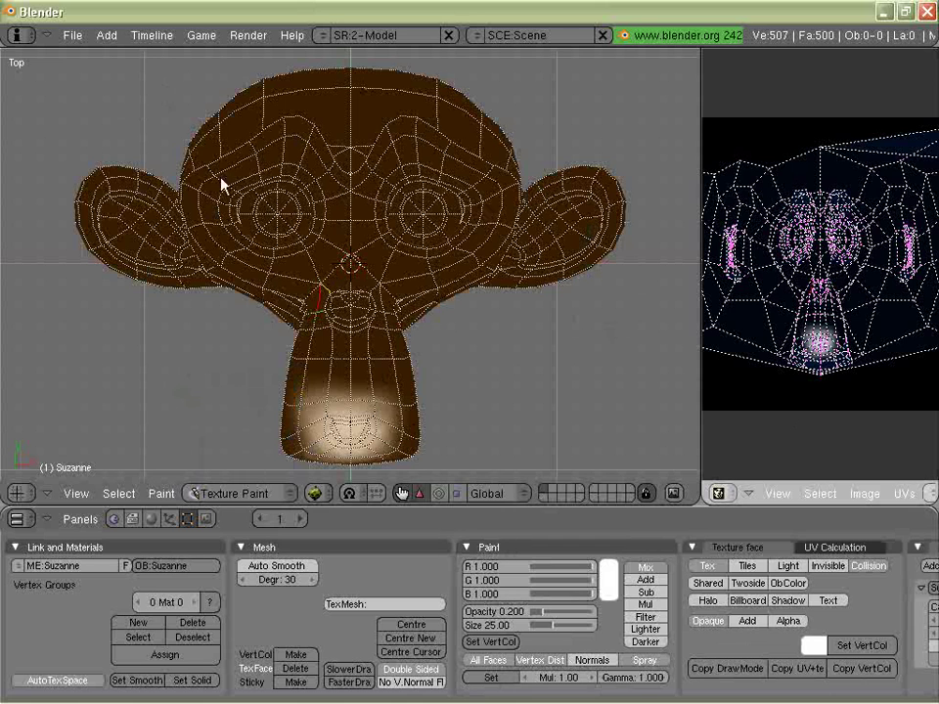
mouse_move(429, 296)
middle_down()
mouse_move(394, 264)
mouse_move(301, 294)
mouse_move(434, 262)
mouse_move(437, 291)
middle_up()
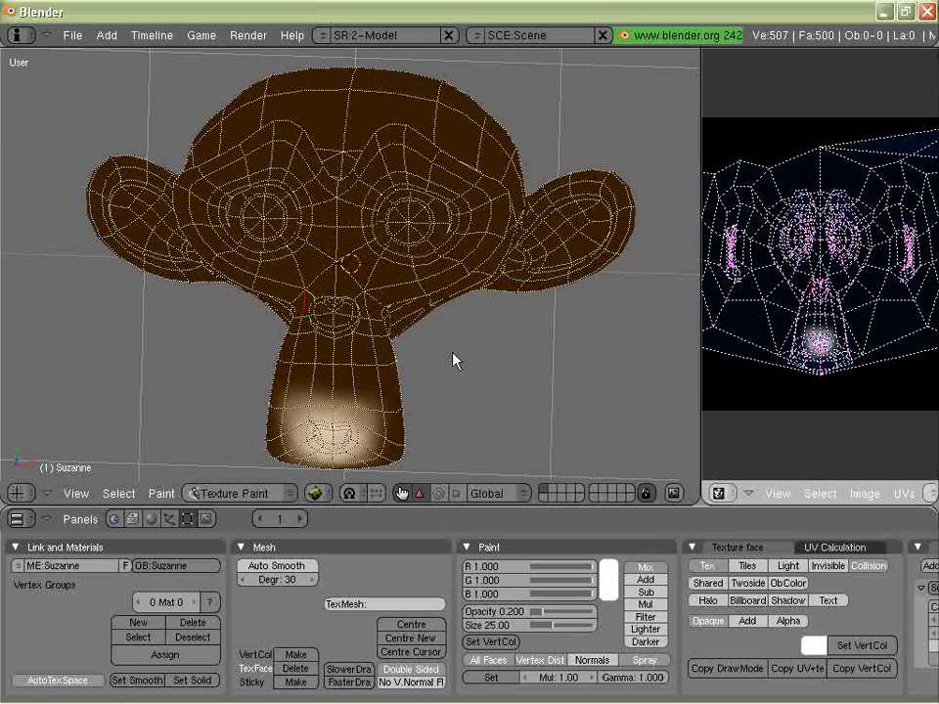
key(KP_7)
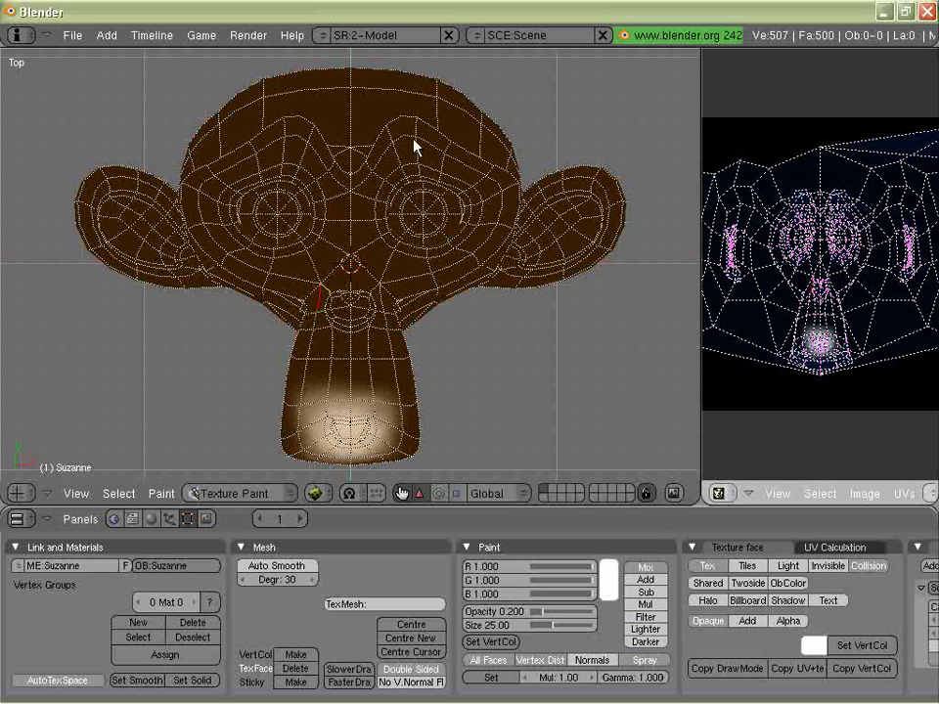
- Set the paint brush to opacity 1.000 and size 9.91, and paint a solid white brow across both eyebrow ridges
mouse_move(545, 618)
mouse_down()
mouse_move(599, 619)
mouse_move(536, 631)
mouse_up()
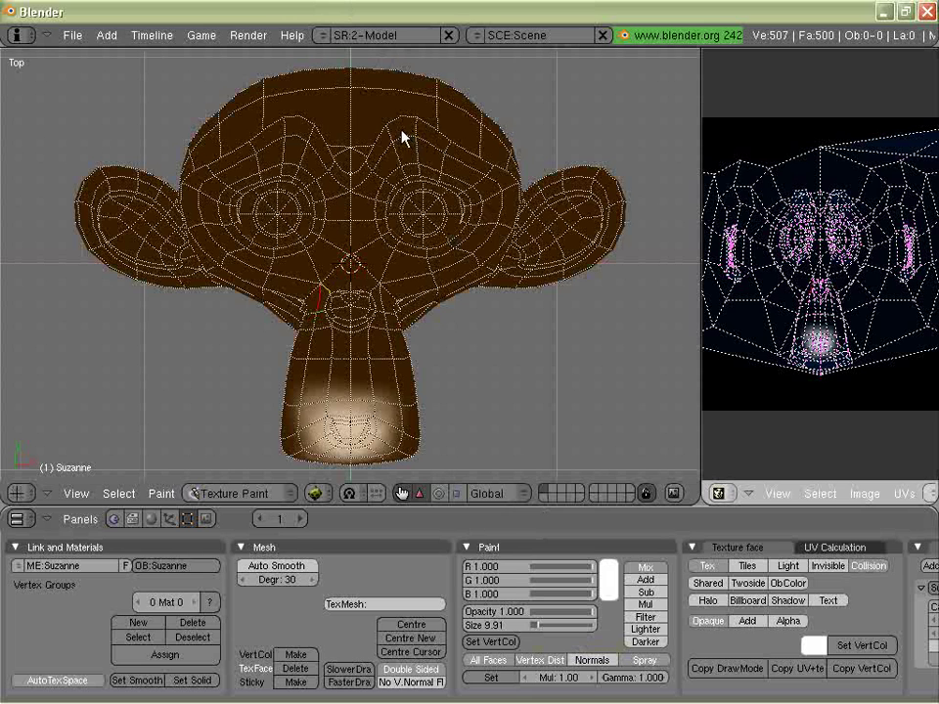
drag(403, 137, 409, 139)
mouse_move(486, 178)
mouse_down()
mouse_move(436, 145)
mouse_move(413, 147)
mouse_move(410, 127)
mouse_move(402, 137)
mouse_move(414, 151)
mouse_move(401, 149)
mouse_move(371, 176)
mouse_move(401, 132)
mouse_up()
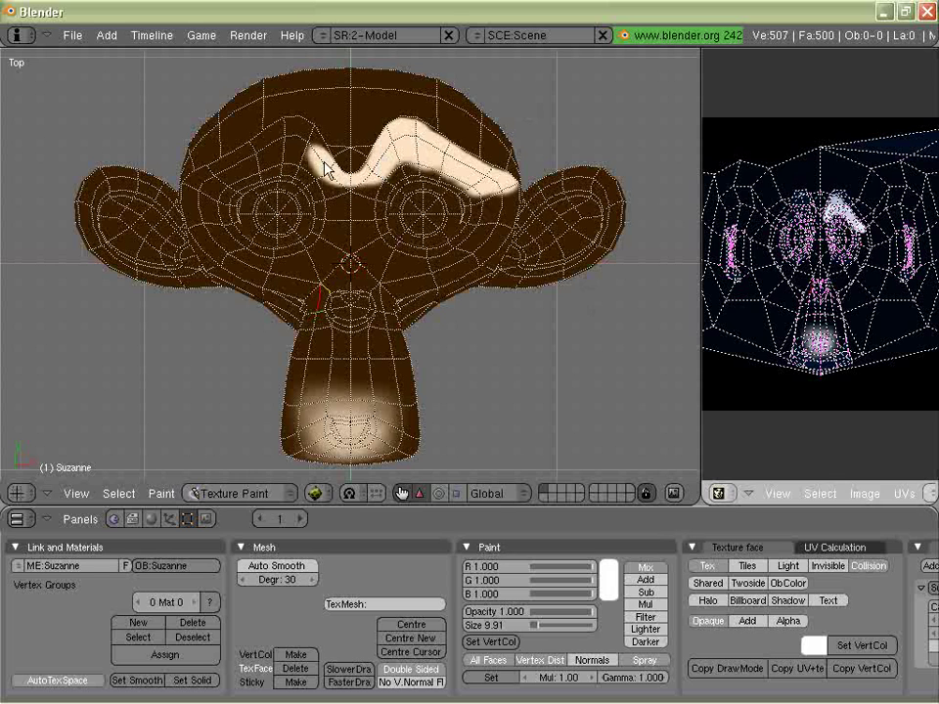
mouse_move(323, 158)
mouse_down()
mouse_move(295, 125)
mouse_move(194, 187)
mouse_move(274, 138)
mouse_move(277, 125)
mouse_move(197, 183)
mouse_move(289, 140)
mouse_move(298, 119)
mouse_move(298, 143)
mouse_move(312, 156)
mouse_move(305, 191)
mouse_up()
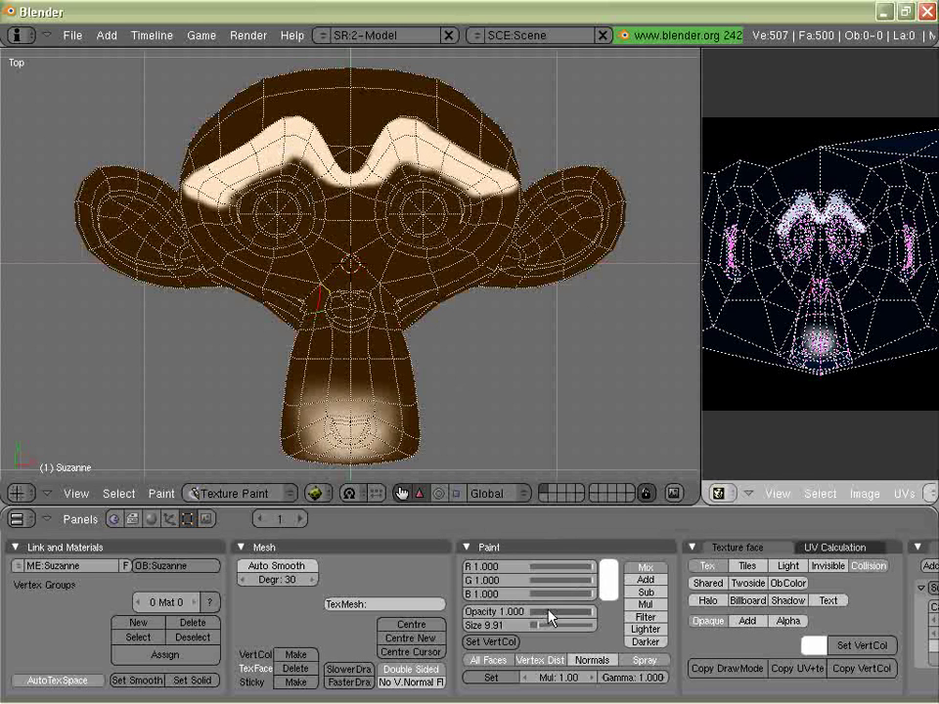
- Set the brush to opacity 0.093 and size 28.43, and paint a soft white spot on the monkey's nose
drag(591, 614, 547, 612)
drag(537, 631, 521, 604)
drag(344, 325, 358, 324)
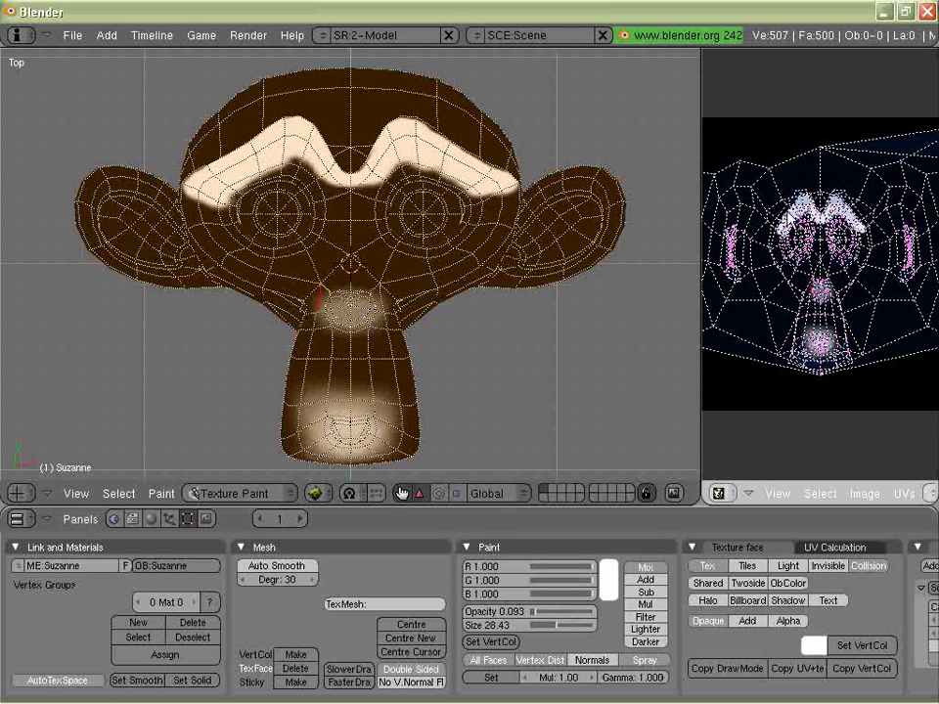
scroll(812, 225, up, 3)
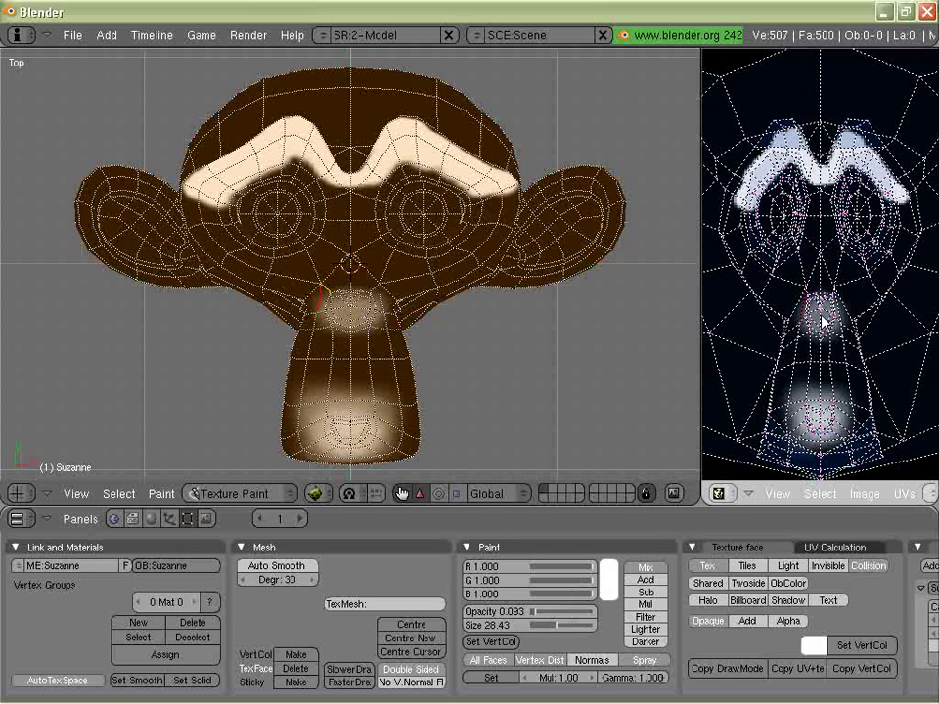
scroll(822, 322, down, 1)
scroll(821, 320, down, 2)
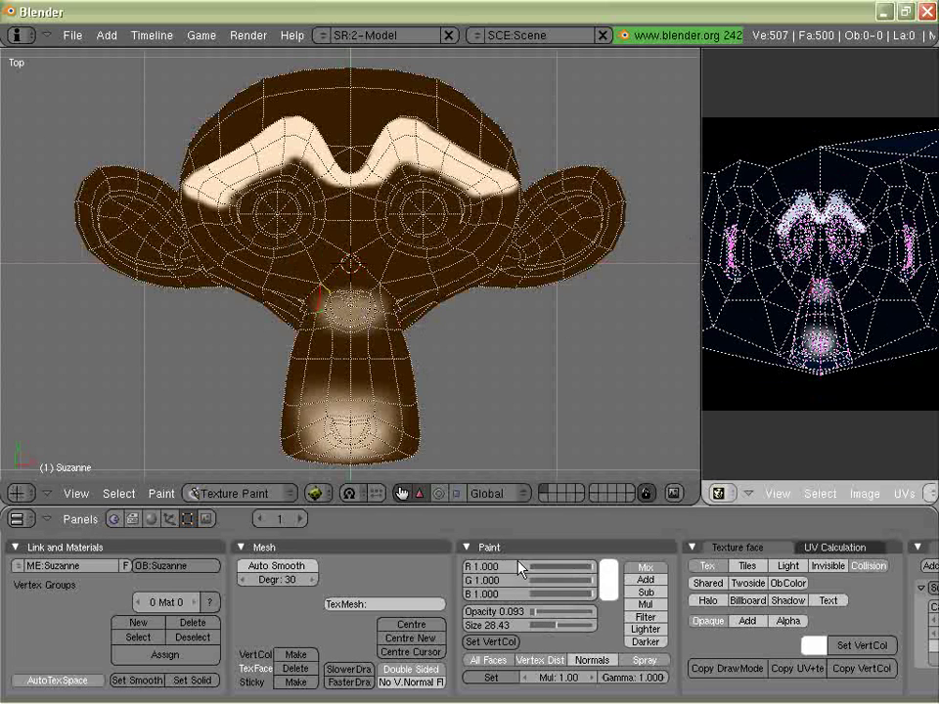
- Paint a soft white band between and below the eyes, and cover it again with black paint
mouse_move(368, 257)
mouse_down()
mouse_move(396, 265)
mouse_move(389, 279)
mouse_move(332, 239)
mouse_move(282, 274)
mouse_up()
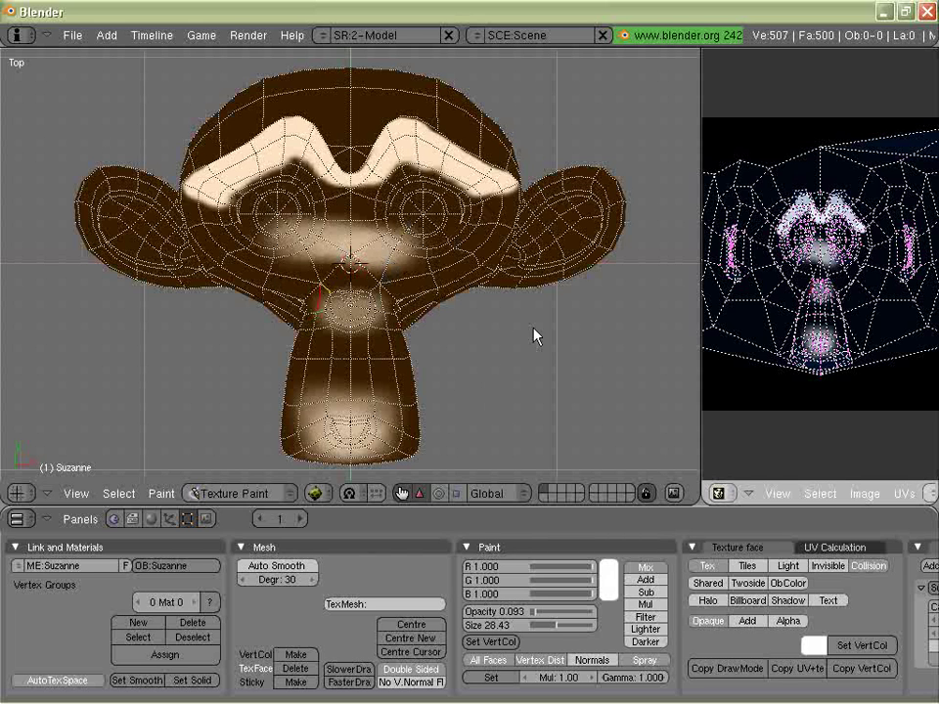
click(608, 576)
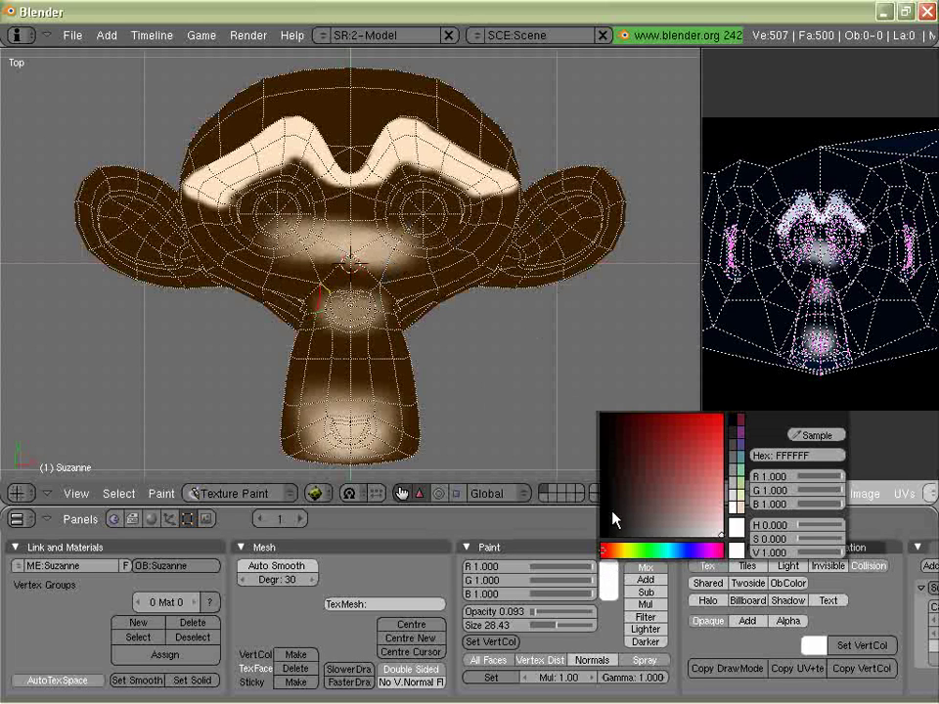
click(600, 533)
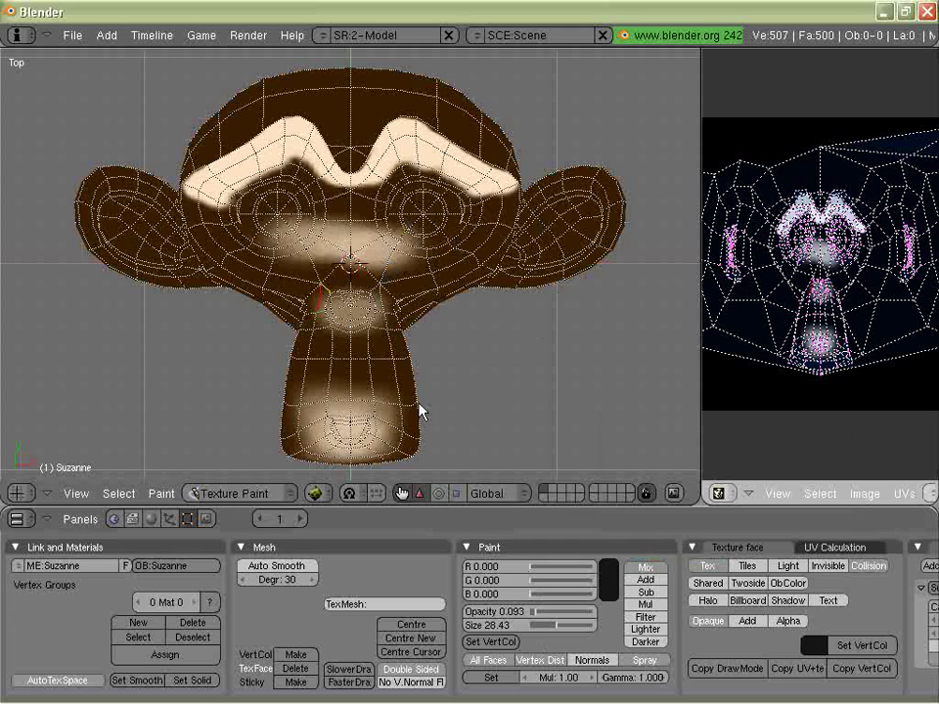
mouse_move(346, 255)
mouse_down()
mouse_move(286, 245)
mouse_move(286, 232)
mouse_move(356, 235)
mouse_move(392, 253)
mouse_move(369, 261)
mouse_move(385, 268)
mouse_move(409, 239)
mouse_up()
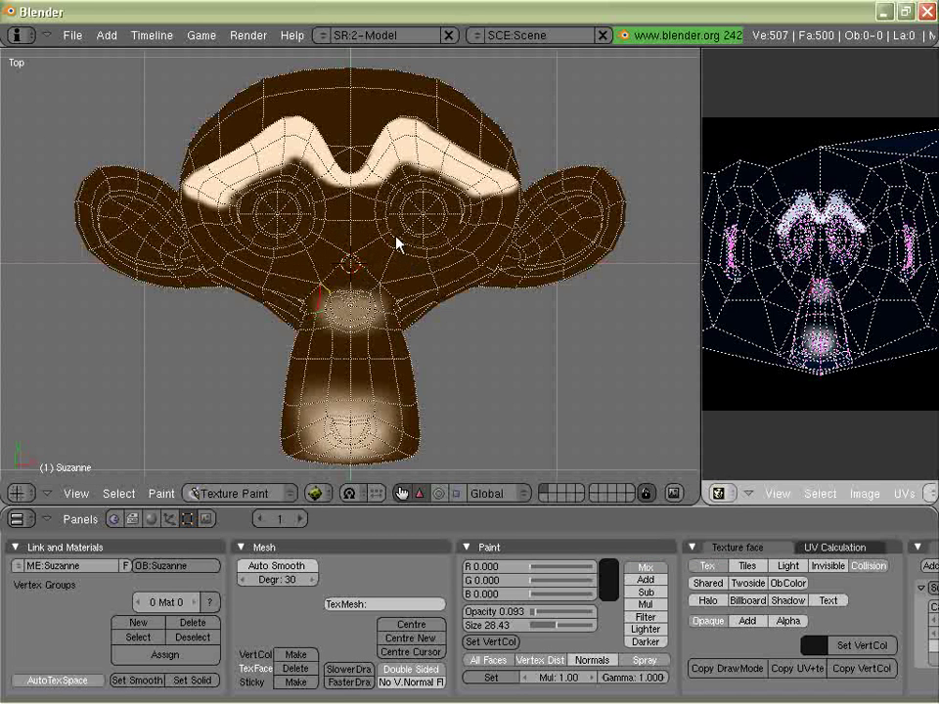
- Examine the painted brow and the rest of the head from behind, above and the front
middle_drag(126, 224, 438, 310)
middle_drag(313, 200, 438, 193)
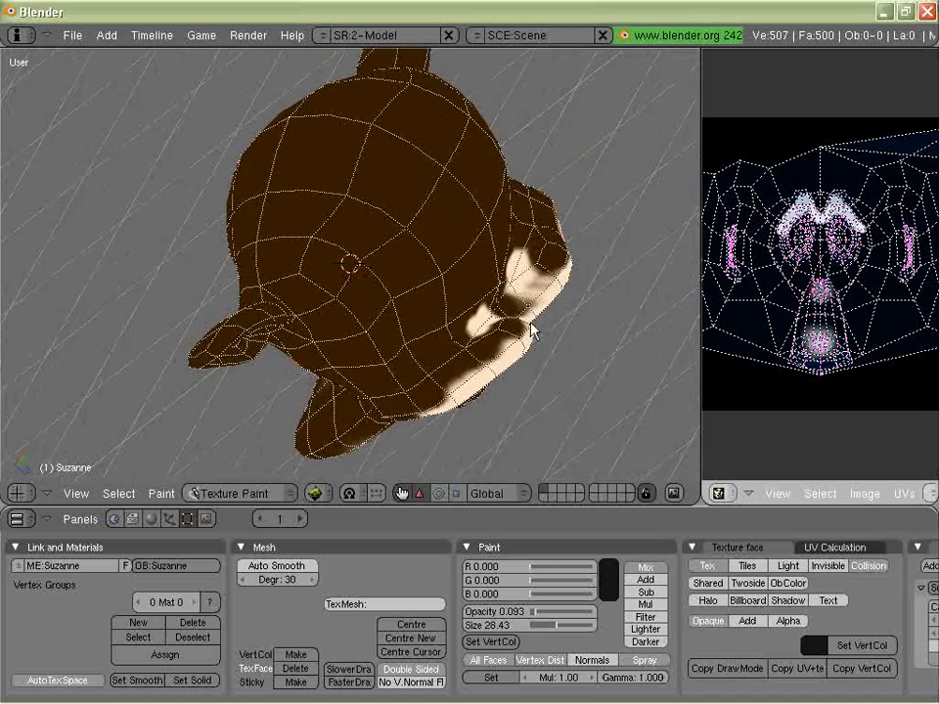
middle_drag(604, 327, 428, 388)
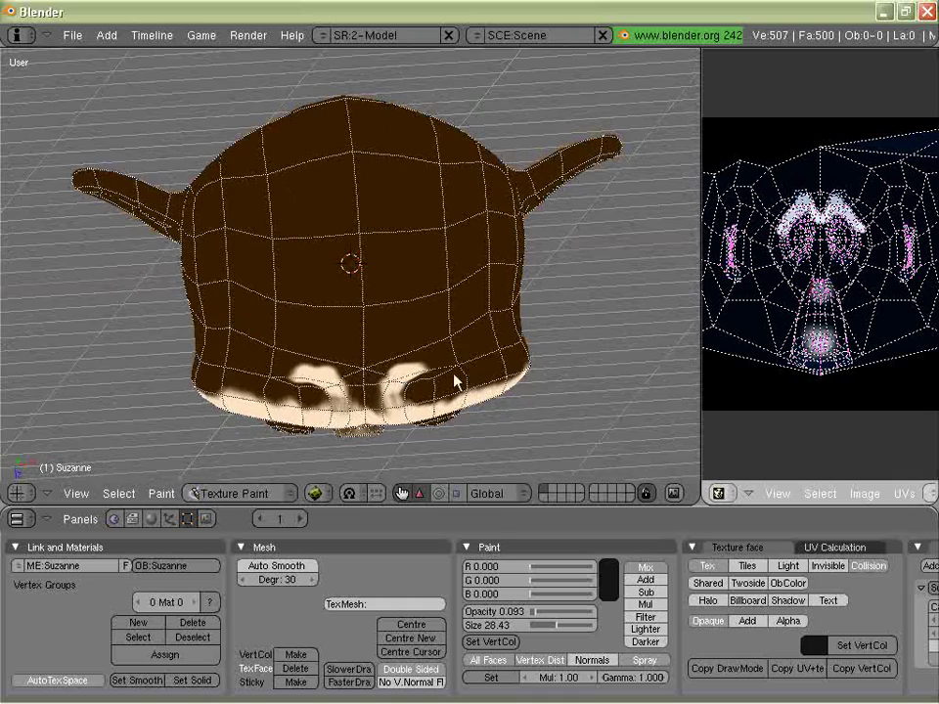
middle_drag(310, 370, 466, 318)
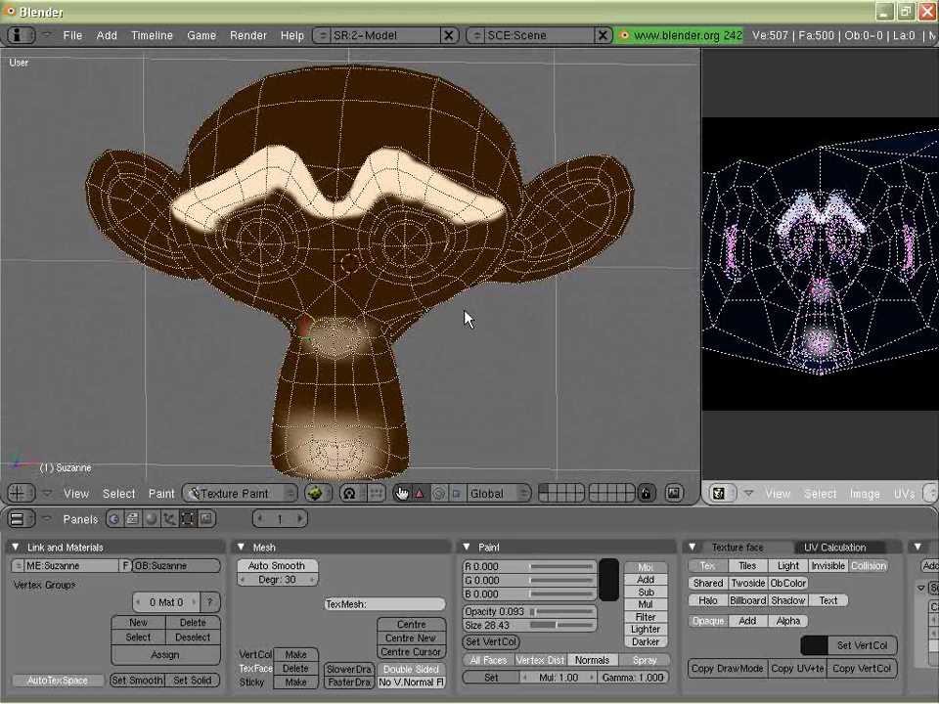
key(KP_7)
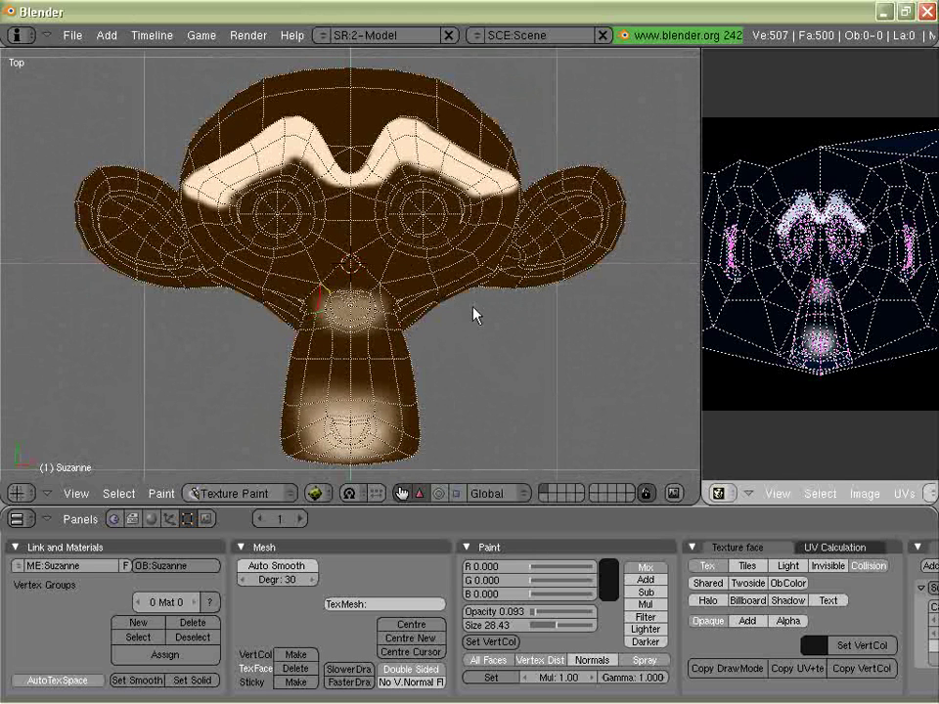
- Set the paint colour to white and enlarge the image editor so the whole painted texture and UV layout fit
click(608, 579)
click(683, 541)
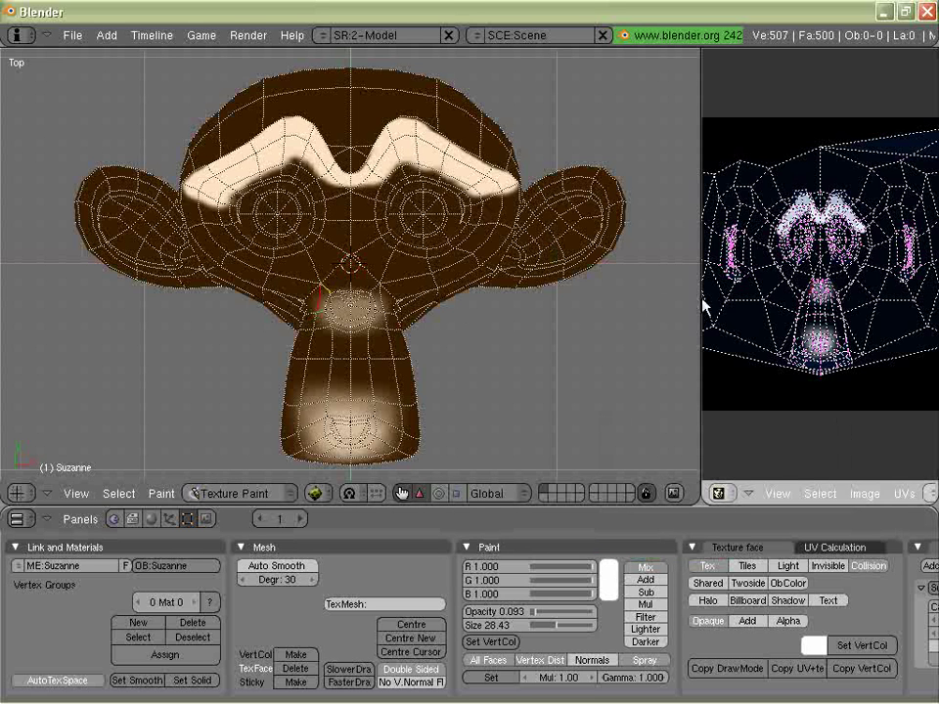
drag(702, 342, 380, 339)
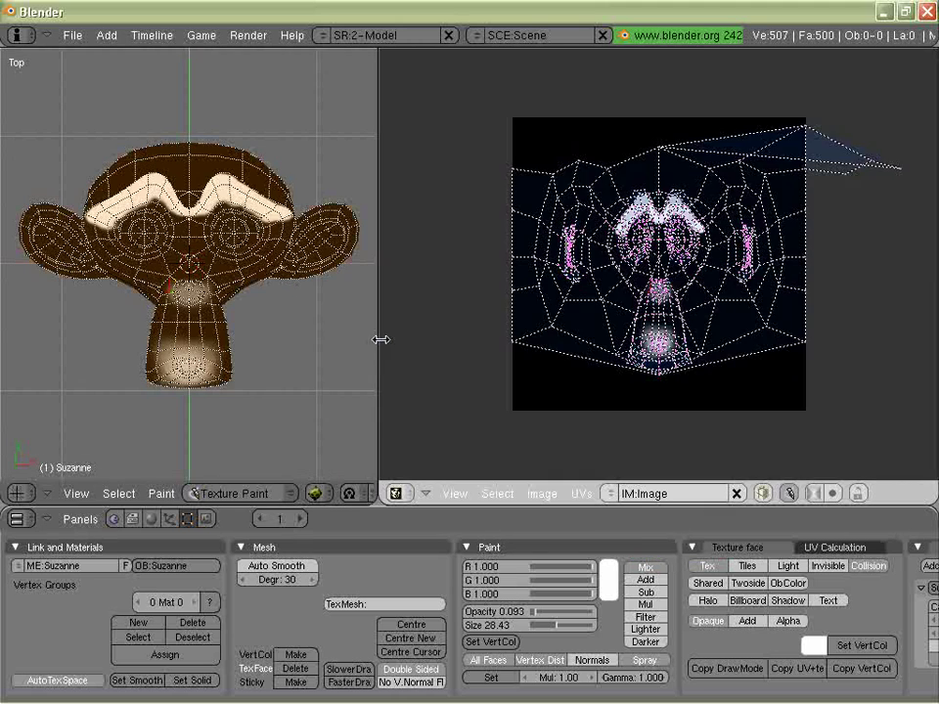
scroll(685, 334, up, 3)
scroll(674, 337, down, 3)
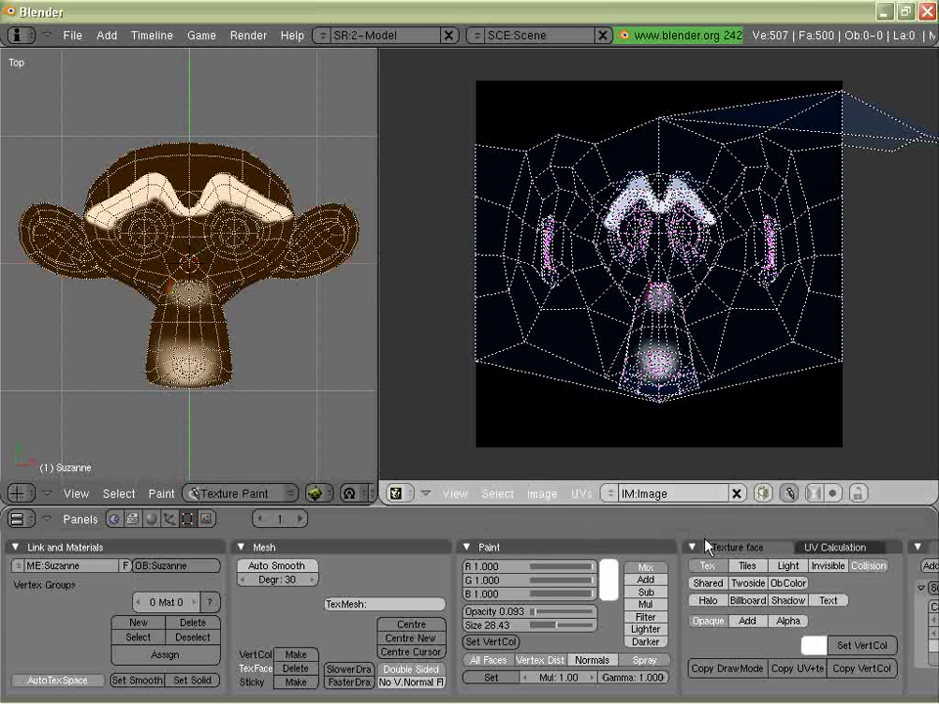
- Start saving the painted image as a JPEG and choose the Desktop as its folder
click(549, 494)
click(560, 436)
click(401, 93)
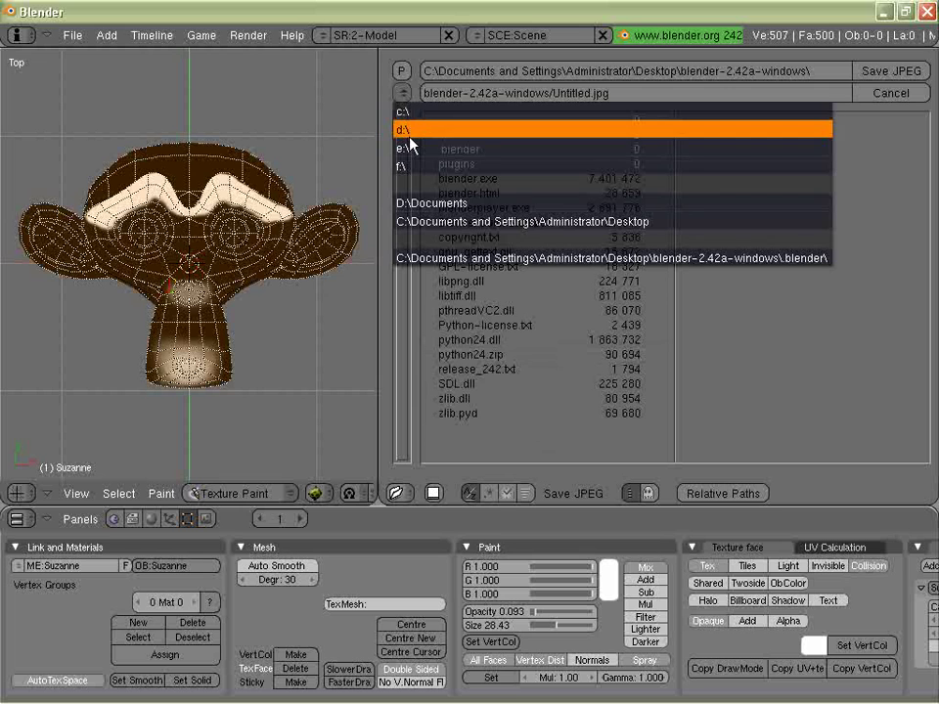
click(430, 223)
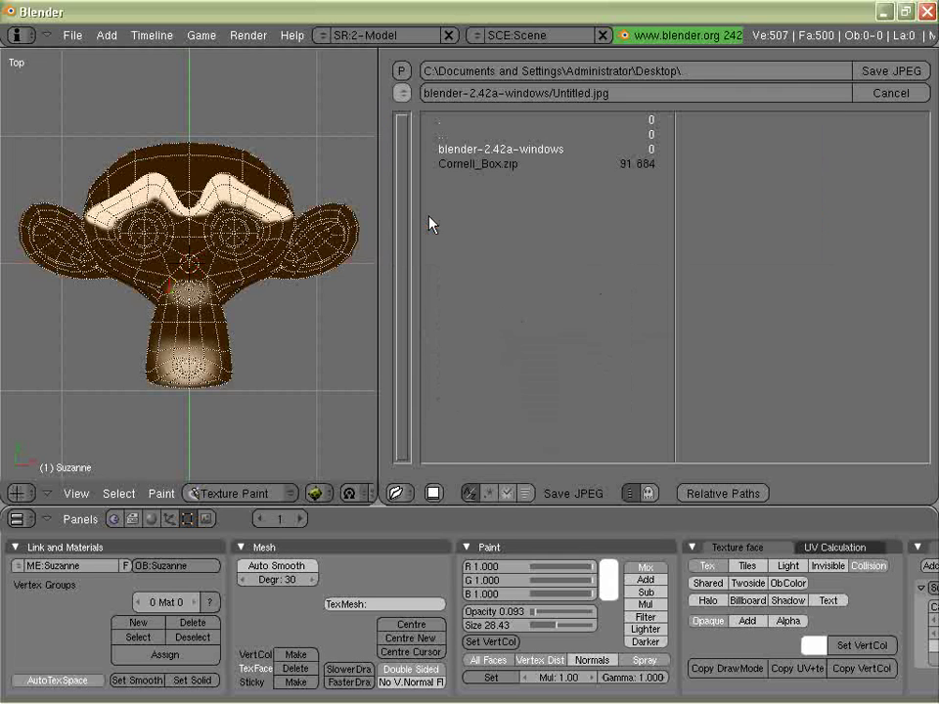
- Name the image file black.jpg and save it
click(542, 95)
drag(550, 101, 412, 111)
key(Delete)
key(Delete)
key(Delete)
key(Delete)
key(Delete)
key(Delete)
key(Delete)
key(Delete)
key(Delete)
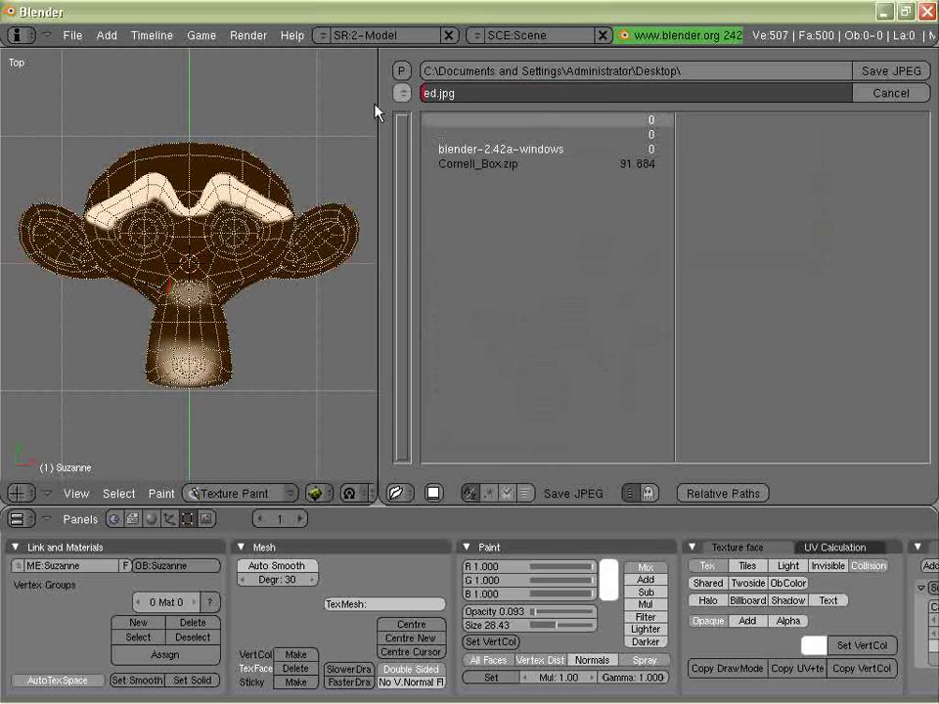
text(black)
key(Return)
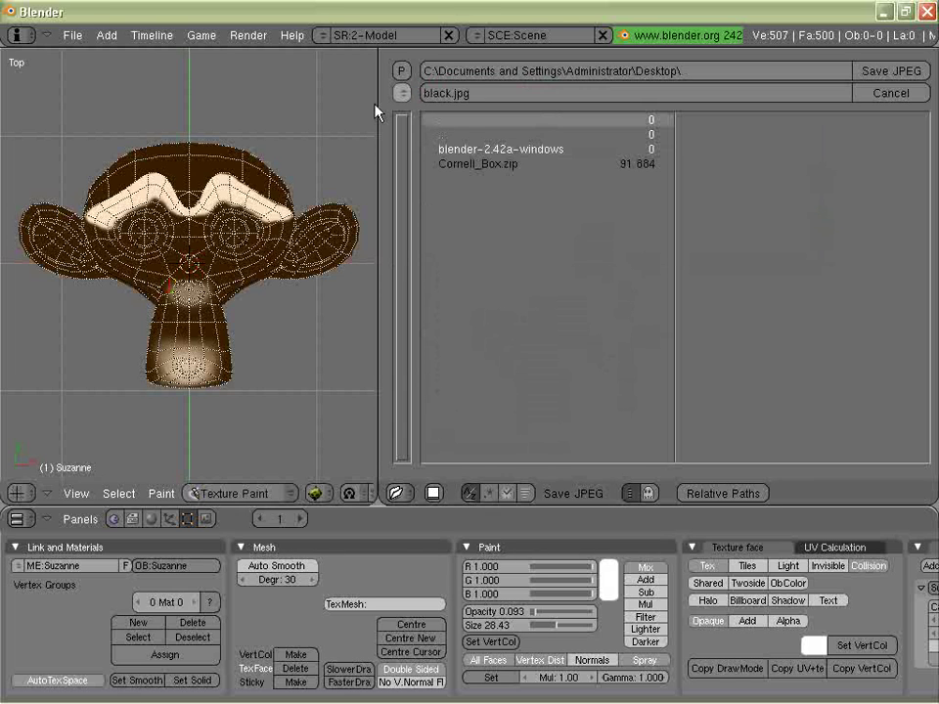
click(919, 71)
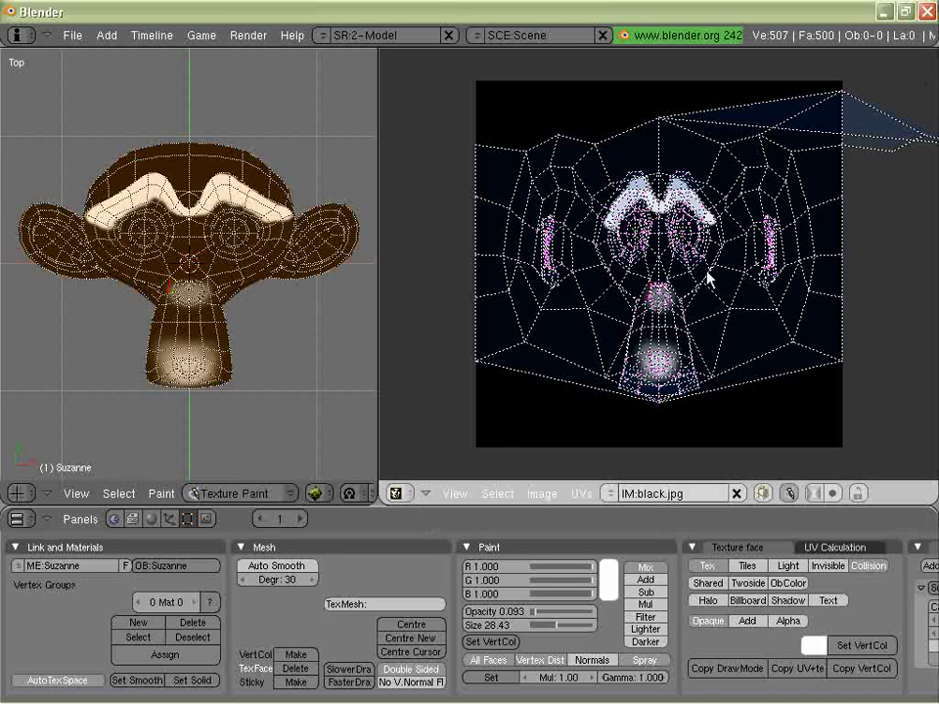
- Change the UV/Image Editor area into a Node Editor
click(412, 496)
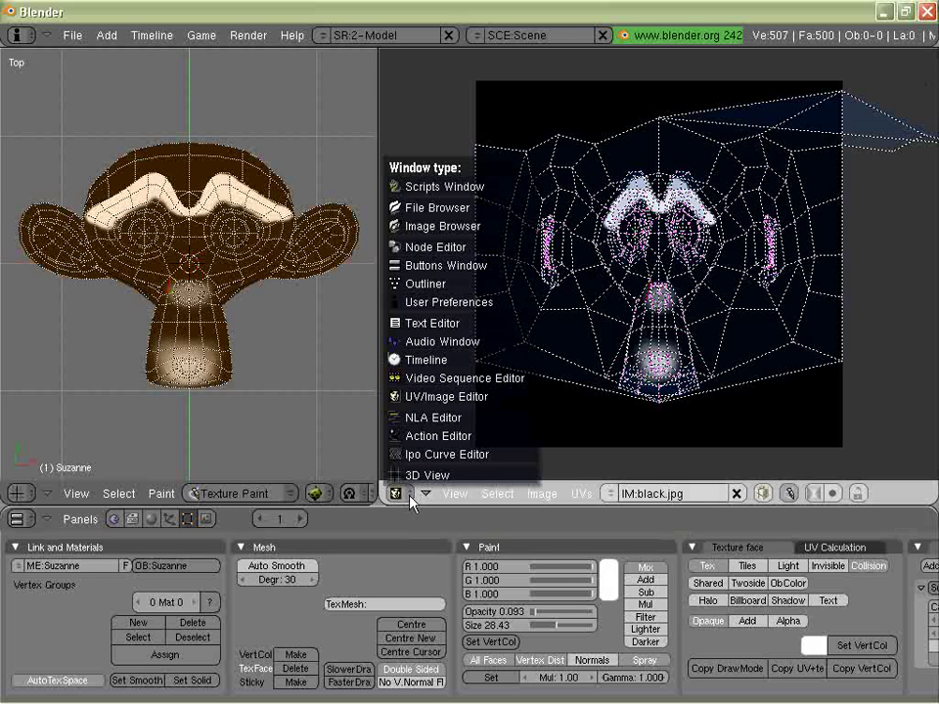
click(423, 253)
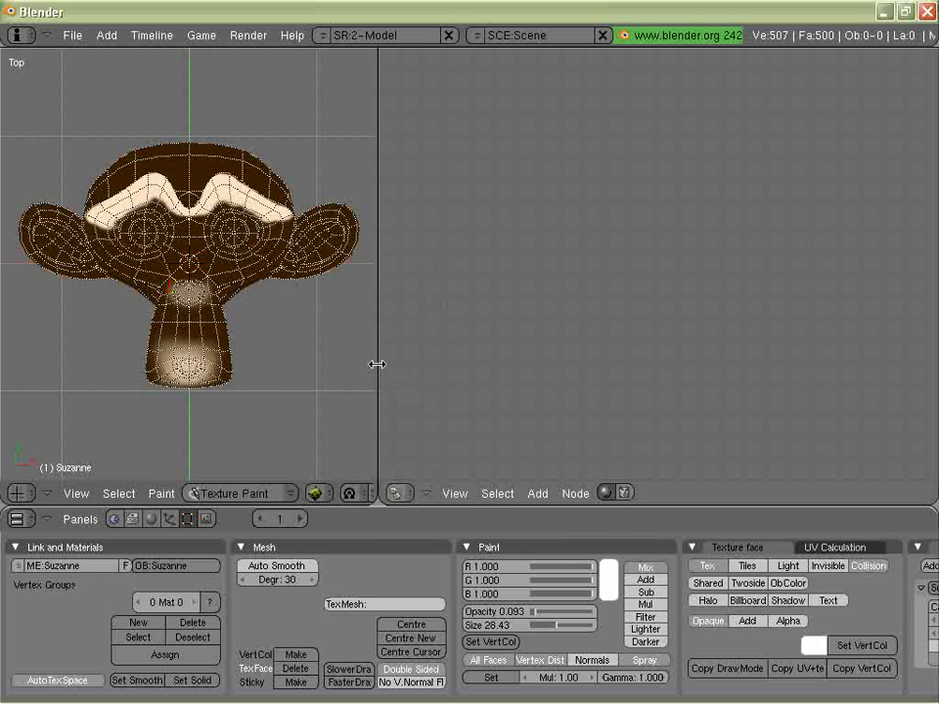
- Widen the 3D view slightly and switch the monkey head from Texture Paint to Object Mode
drag(378, 364, 415, 401)
click(279, 492)
click(284, 476)
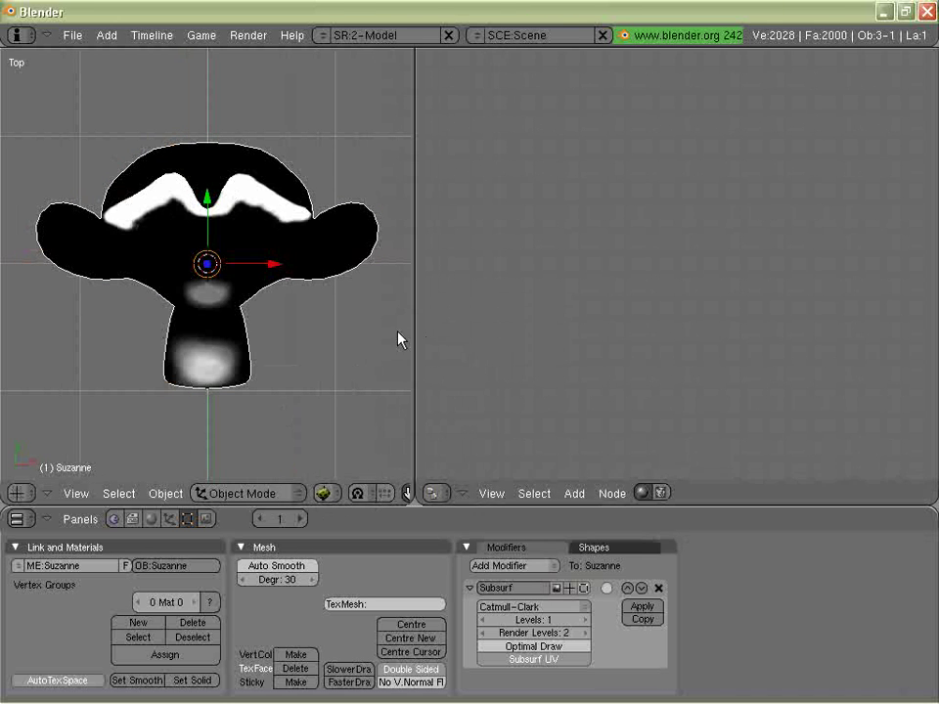
- Open a render preview in the 3D view, enlarge it over the whole monkey head, and collapse it
key(shift+p)
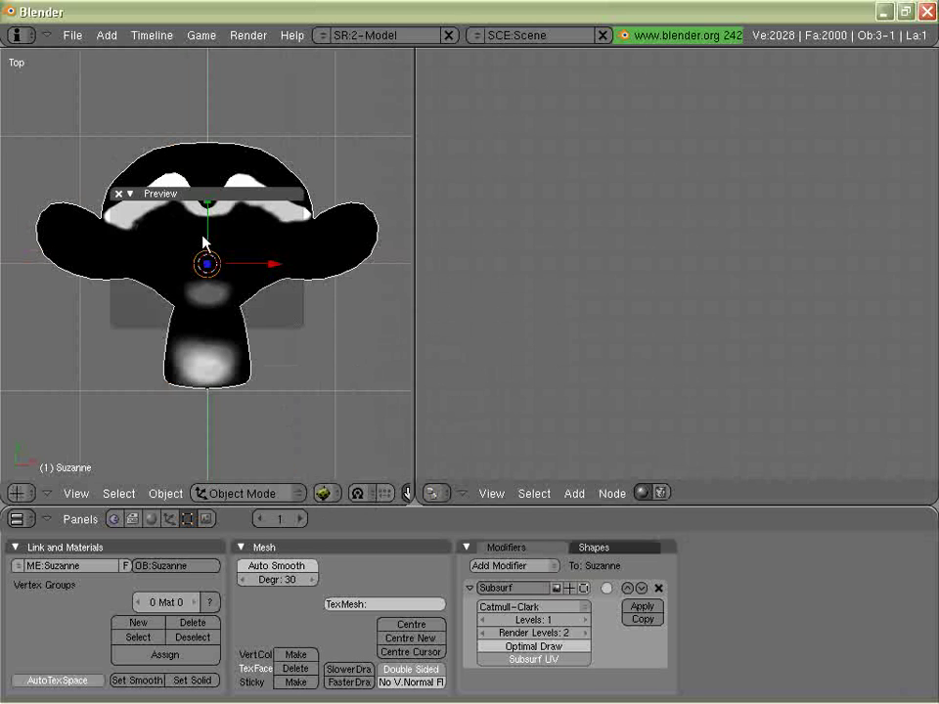
drag(172, 192, 93, 135)
drag(207, 262, 393, 412)
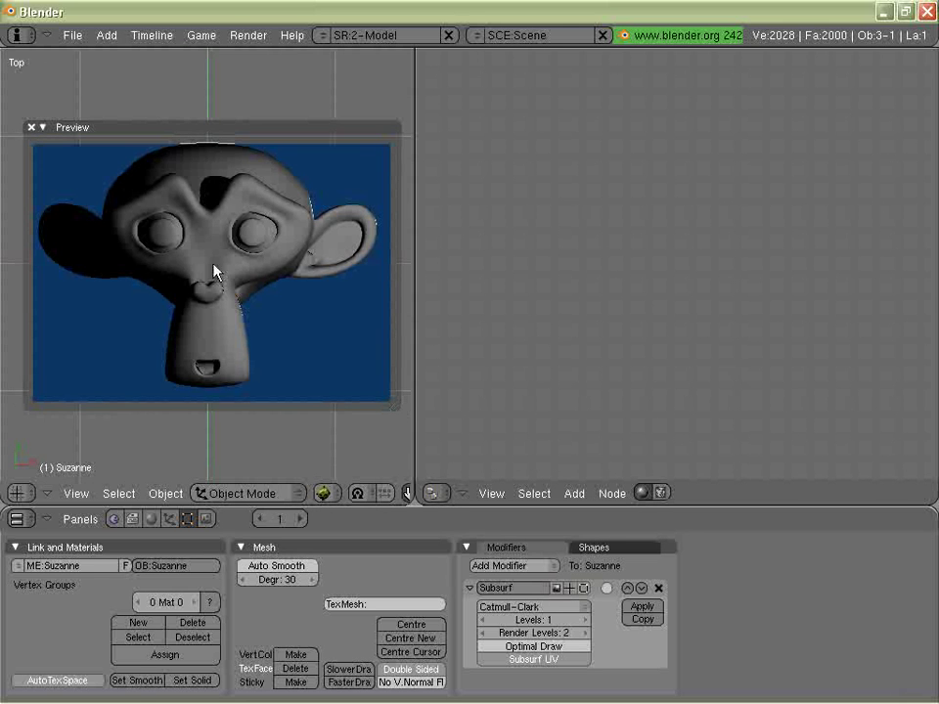
click(44, 128)
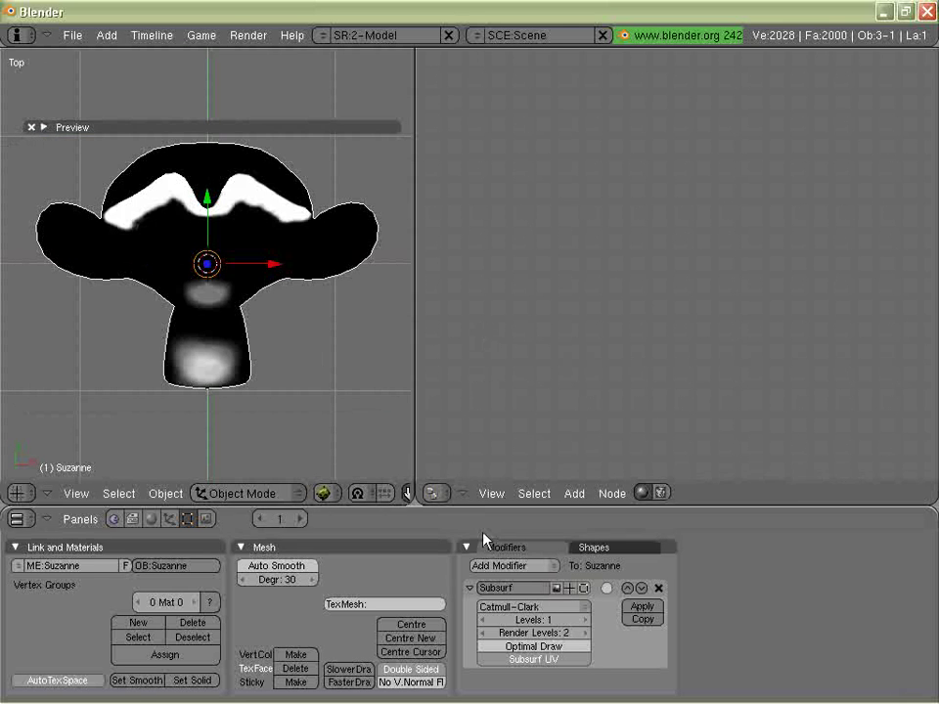
- Give the monkey head a new material and enable nodes for it in a widened Node Editor
drag(414, 285, 224, 293)
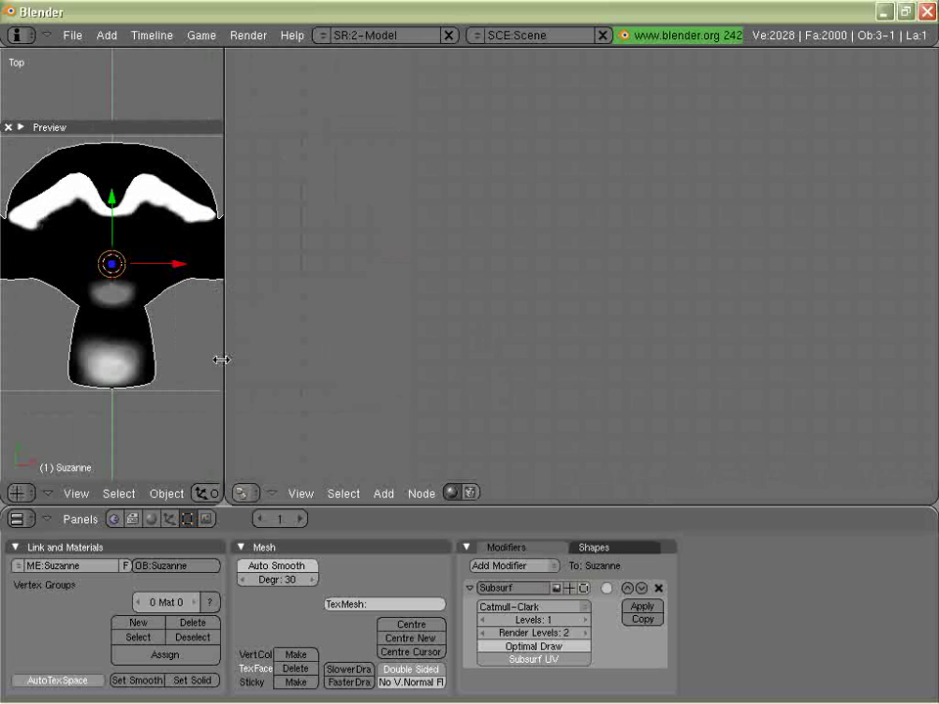
click(132, 519)
click(149, 519)
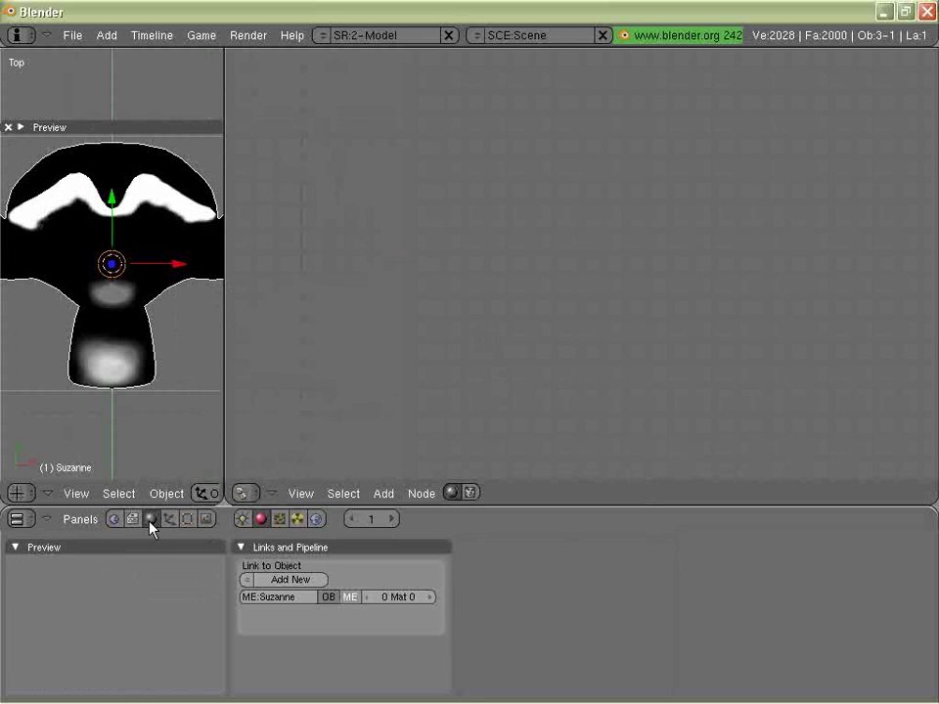
click(256, 583)
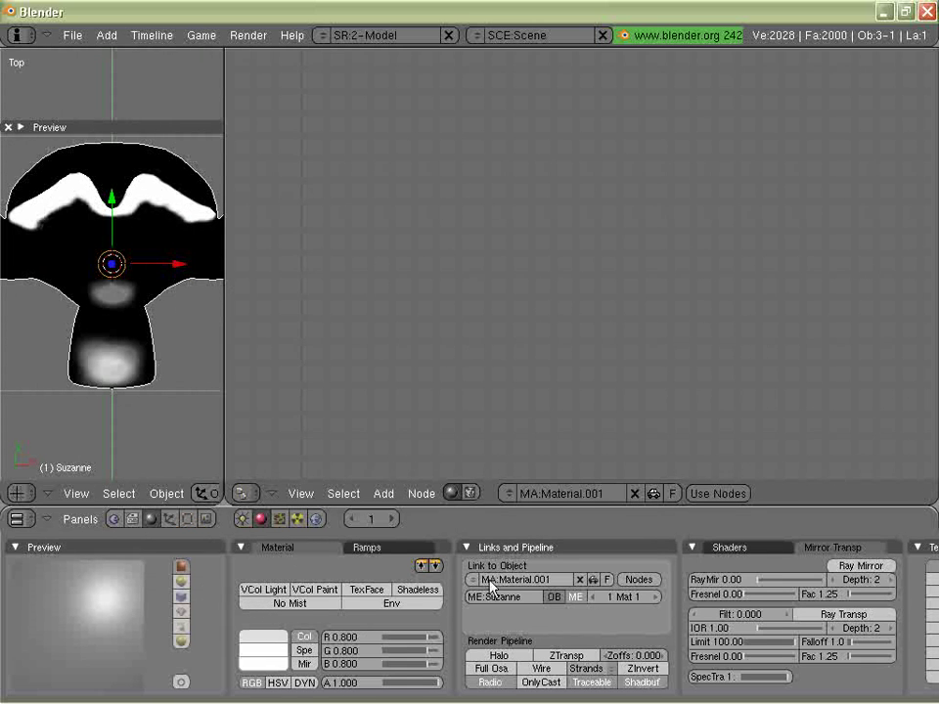
middle_drag(606, 638, 417, 634)
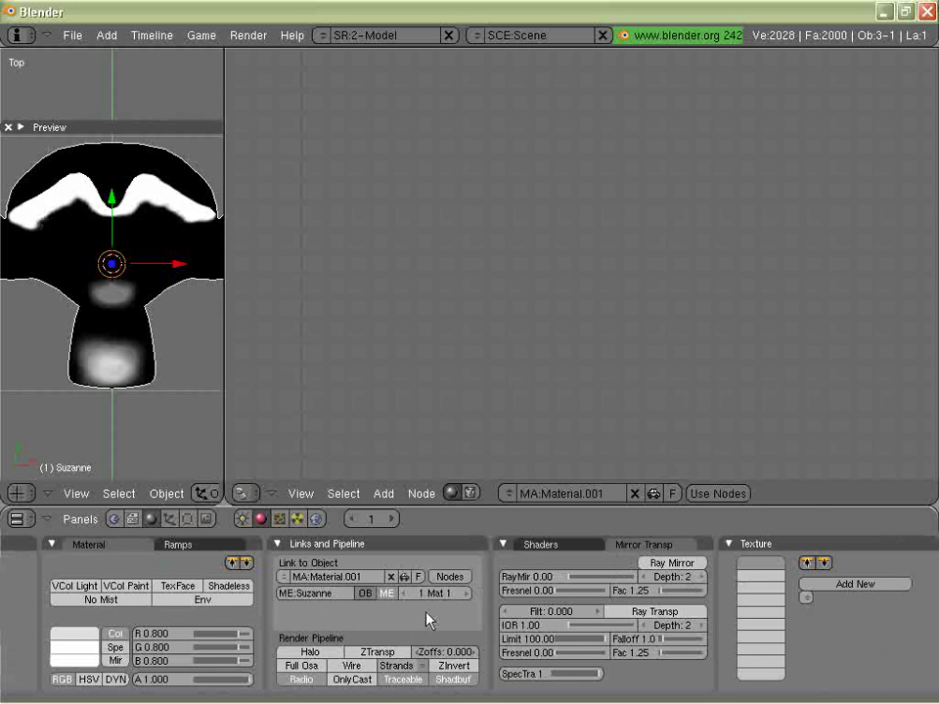
middle_drag(419, 620, 604, 600)
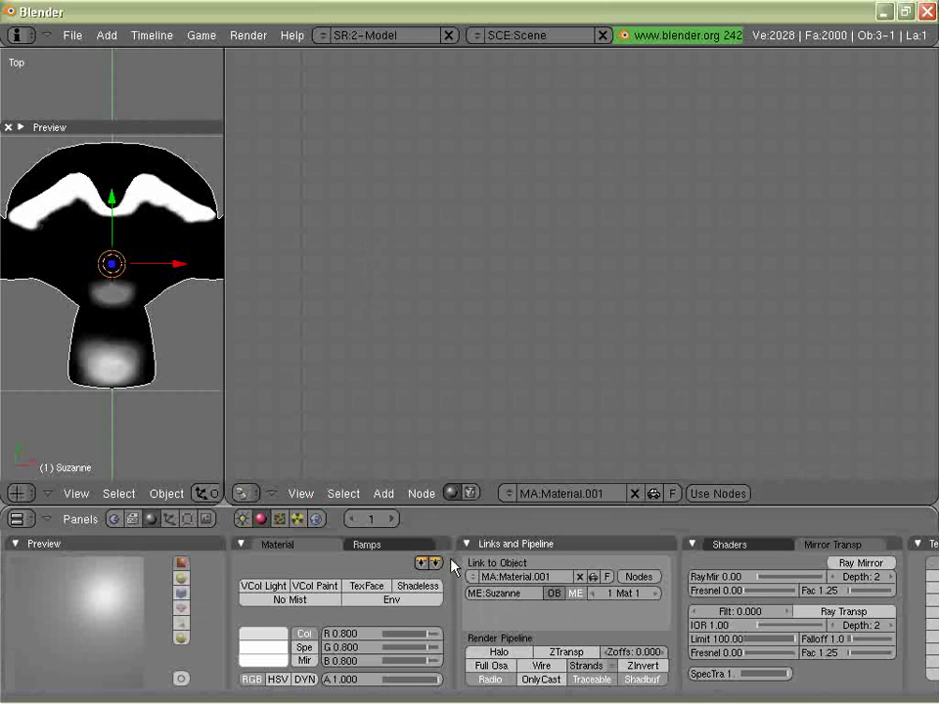
click(637, 577)
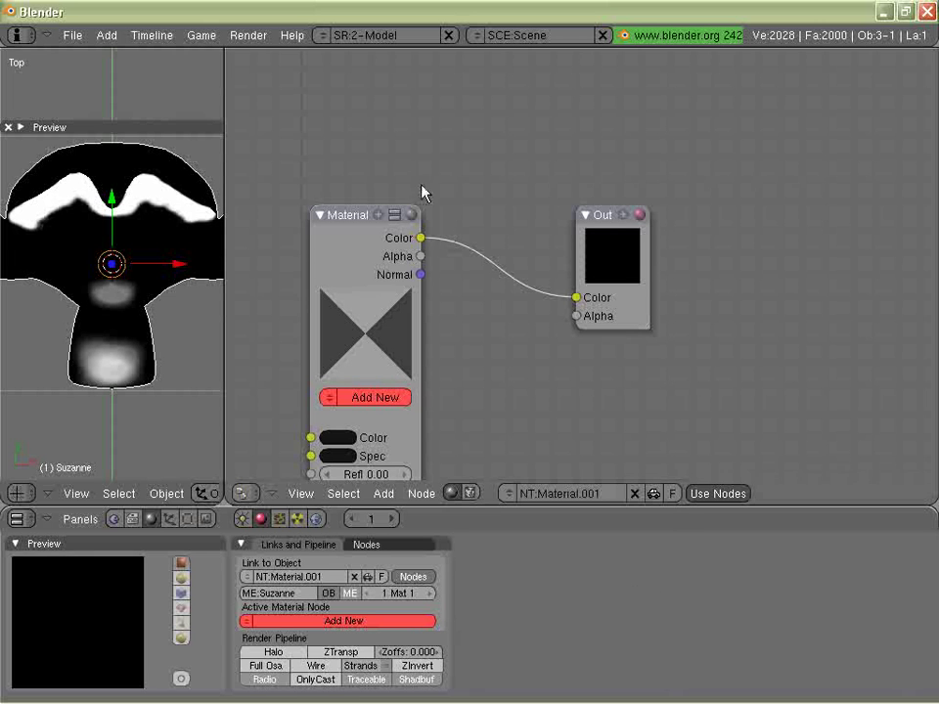
- Move the Material and Output nodes fully into view and rename the node material suzanne's makeup
drag(345, 211, 285, 76)
drag(585, 215, 501, 114)
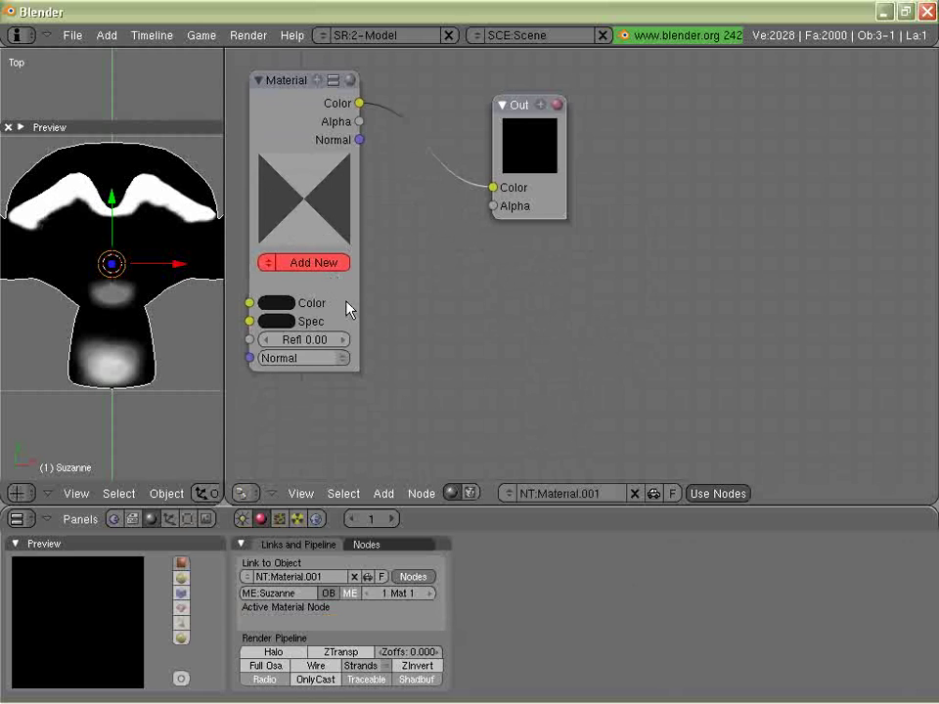
click(333, 581)
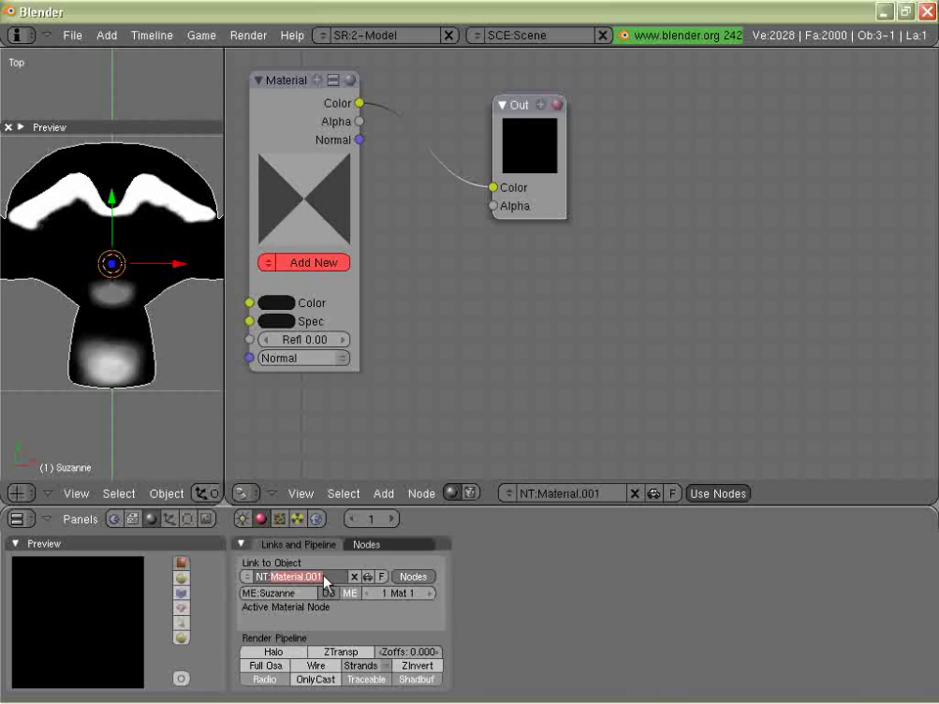
text(suzanne's makeup)
key(Return)
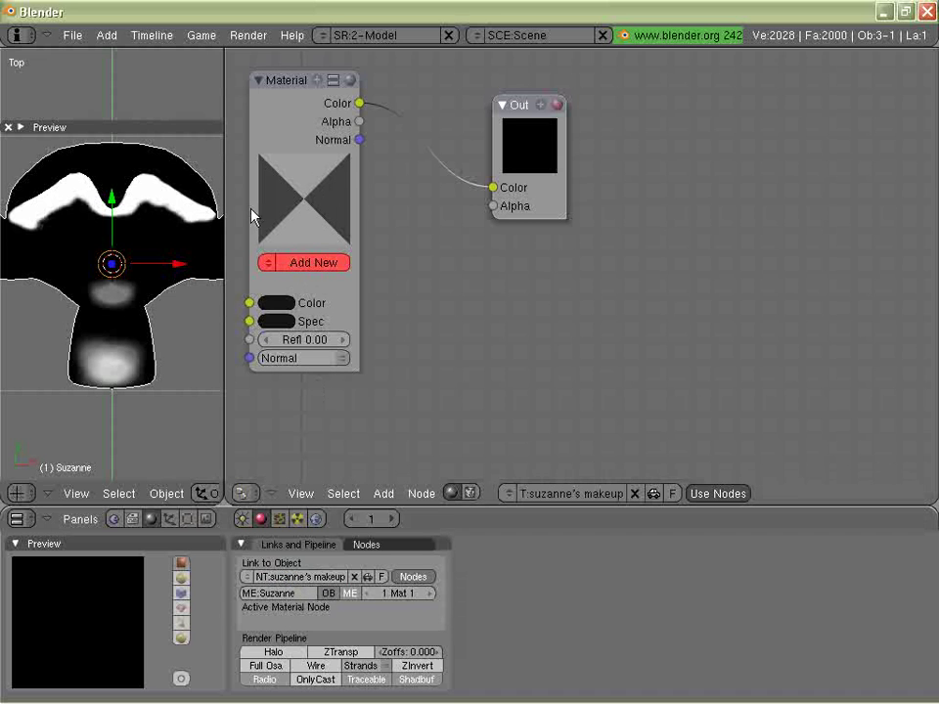
- Create a material named red in the Material node and set its diffuse colour to pure red (R 1, G 0, B 0)
drag(297, 75, 295, 73)
click(268, 260)
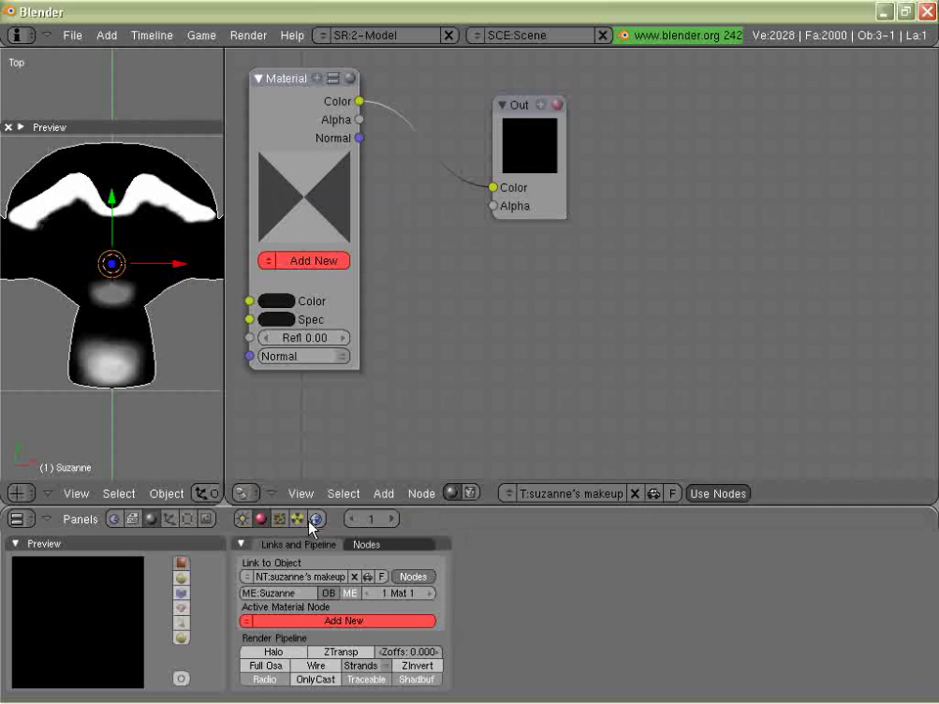
click(315, 264)
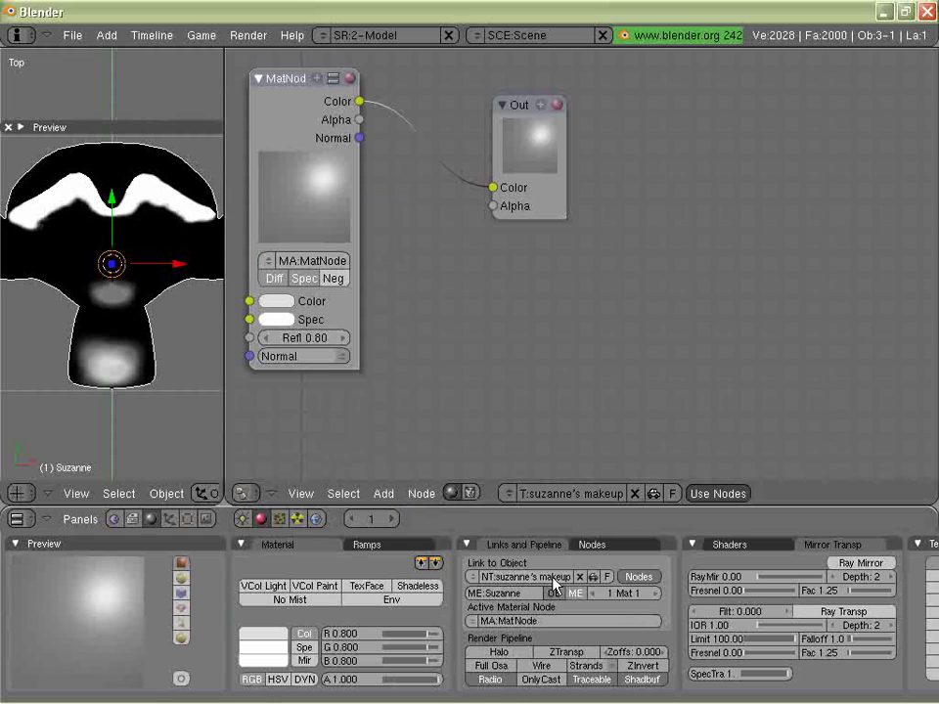
click(542, 621)
text(red)
key(Return)
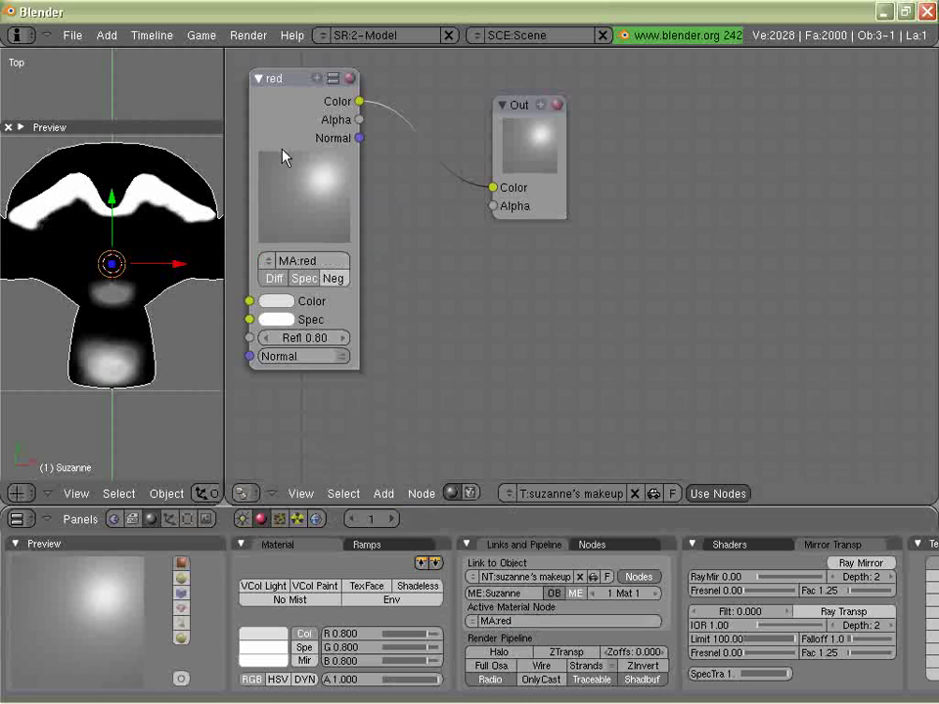
click(278, 302)
click(422, 103)
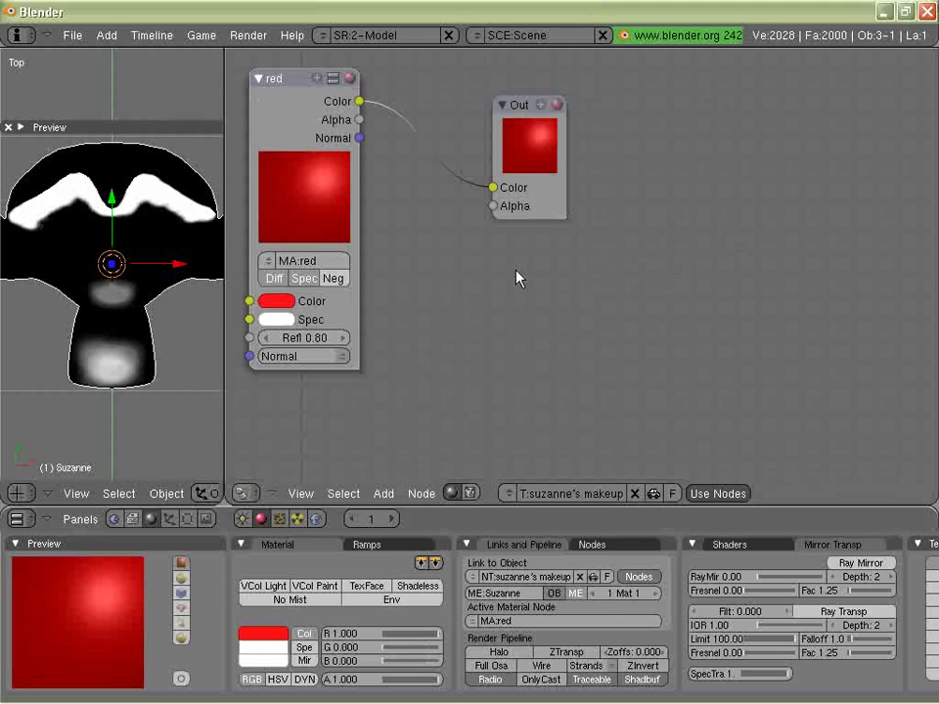
- Cut the link between the red and Output nodes, and set the Output node far apart with a much larger preview
ctrl+drag(459, 77, 411, 237)
drag(528, 106, 792, 90)
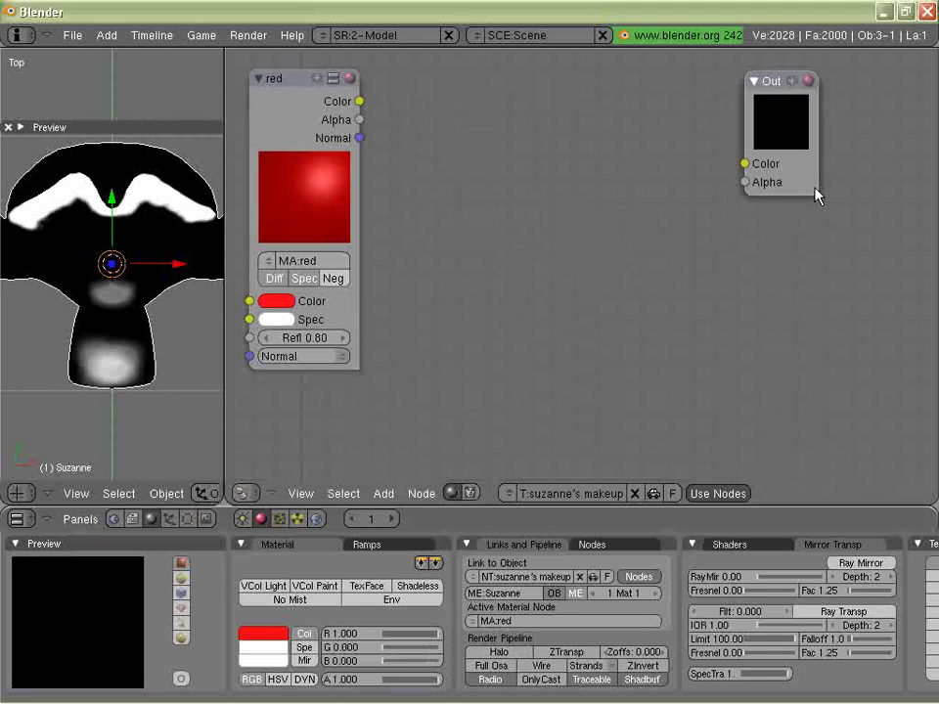
drag(819, 194, 926, 303)
drag(834, 89, 776, 115)
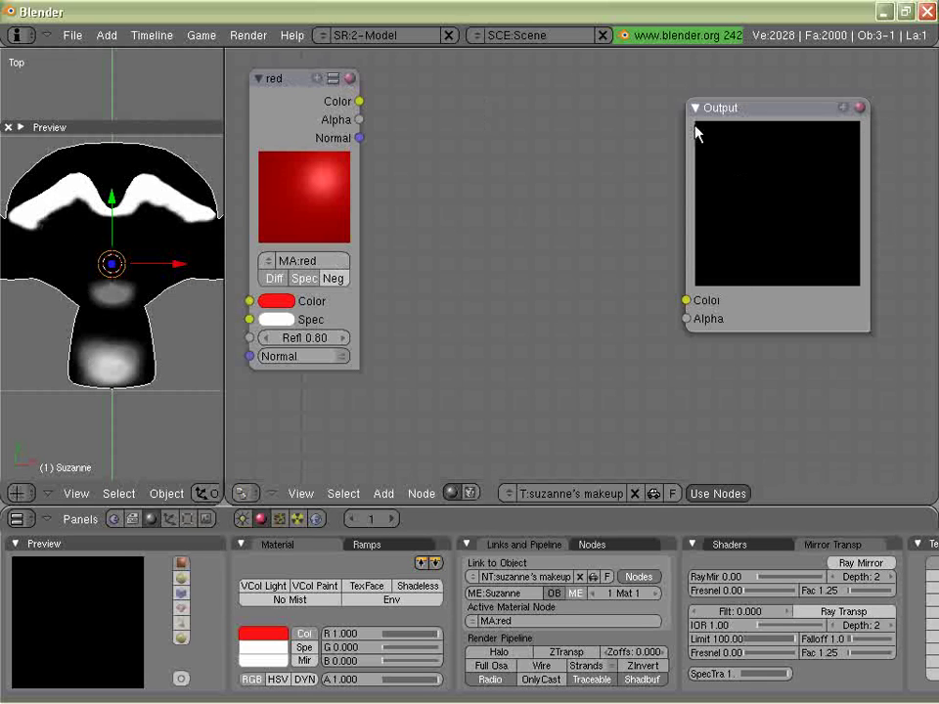
click(332, 78)
click(333, 78)
click(333, 78)
click(332, 78)
drag(798, 126, 827, 105)
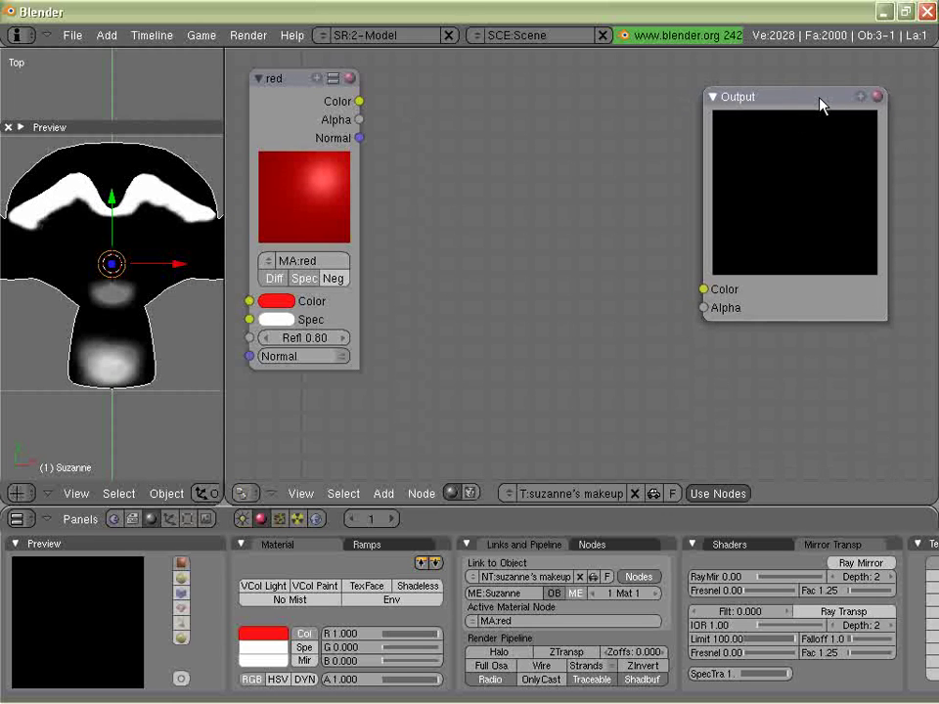
- Add a second Output node, hide its preview, and delete that extra node
key(space)
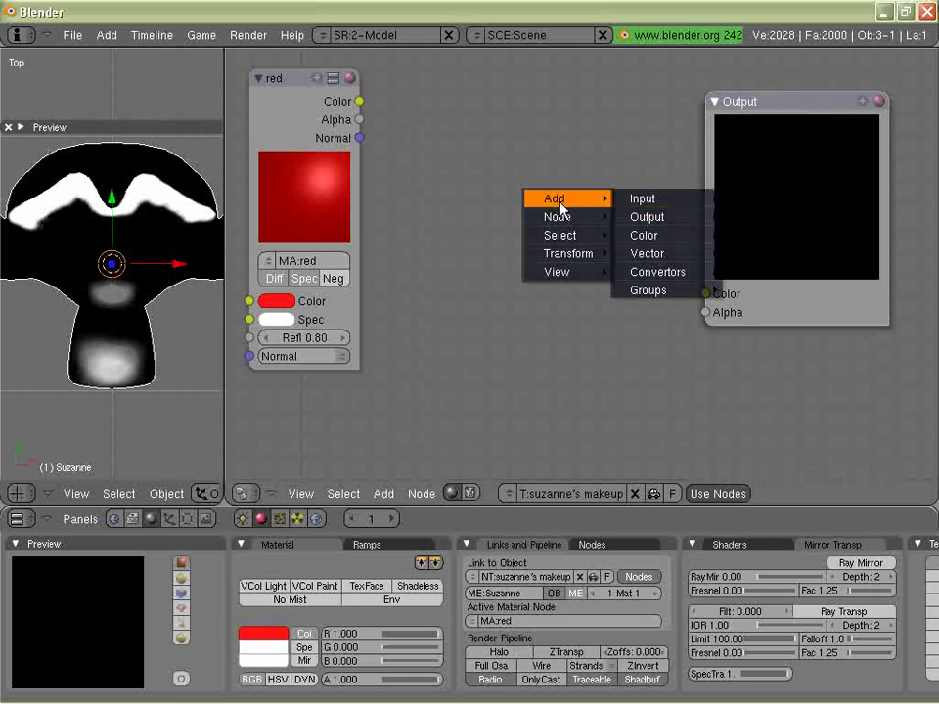
mouse_move(647, 217)
click(755, 217)
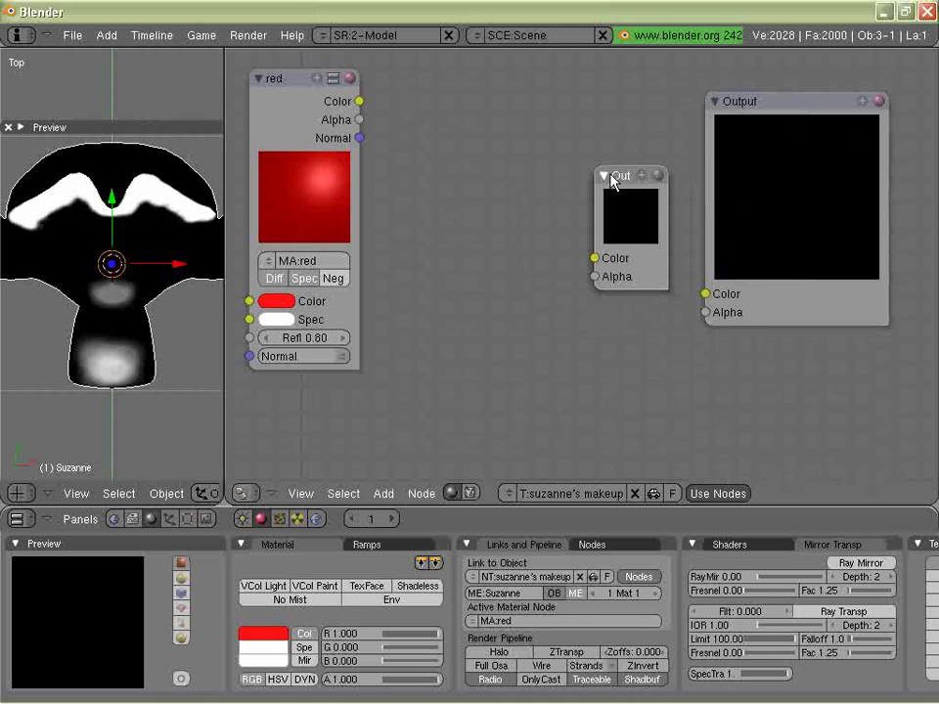
click(662, 185)
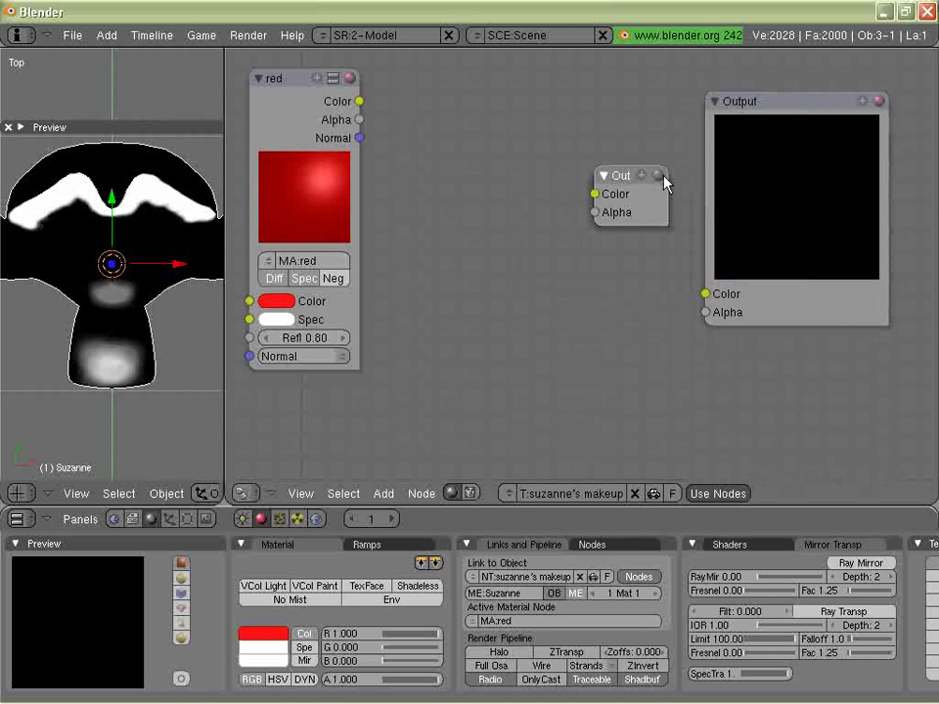
key(x)
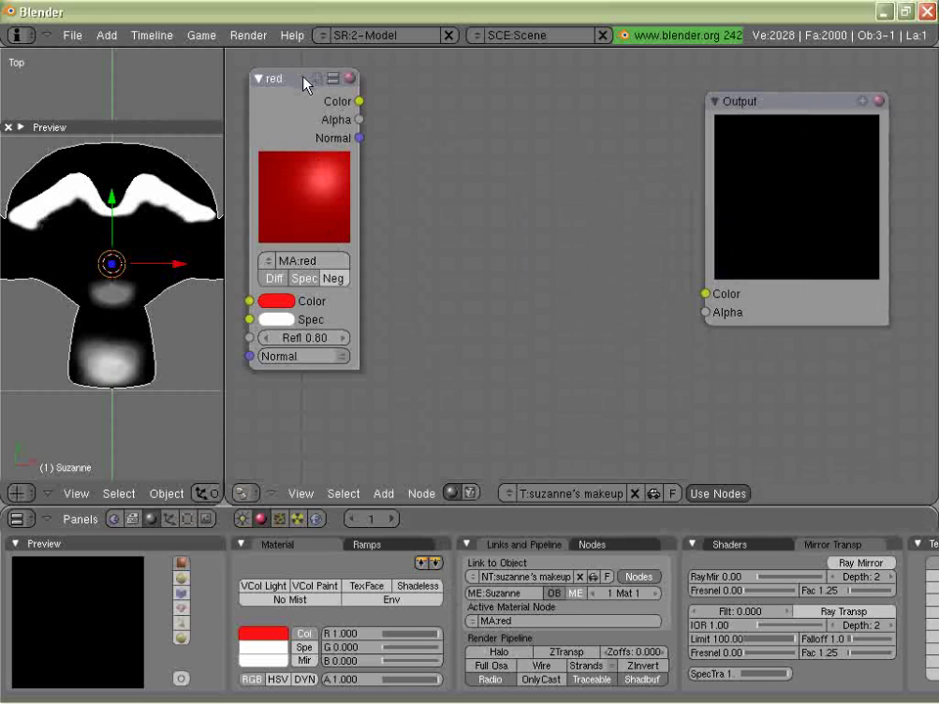
- Create a new material from red in the existing material node and name it blue
click(474, 621)
click(479, 606)
click(540, 622)
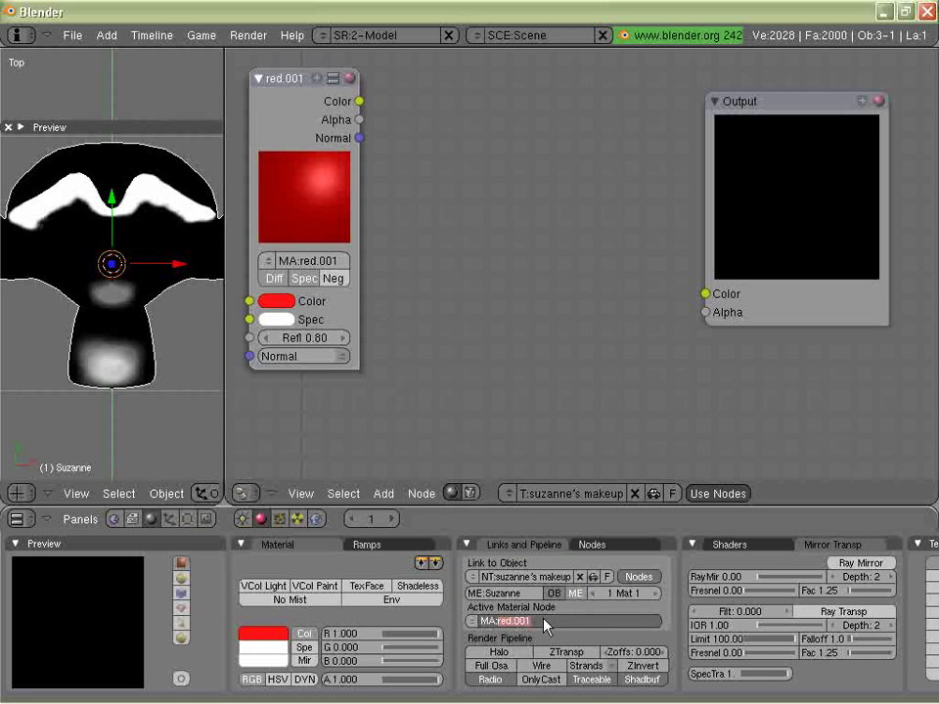
text(blue)
key(Return)
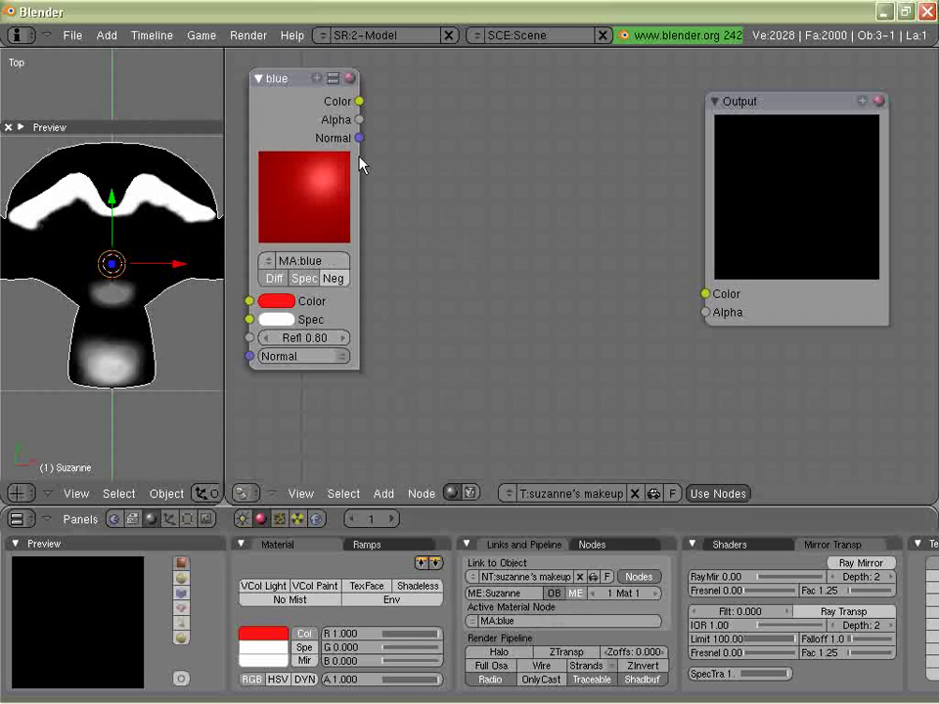
click(473, 620)
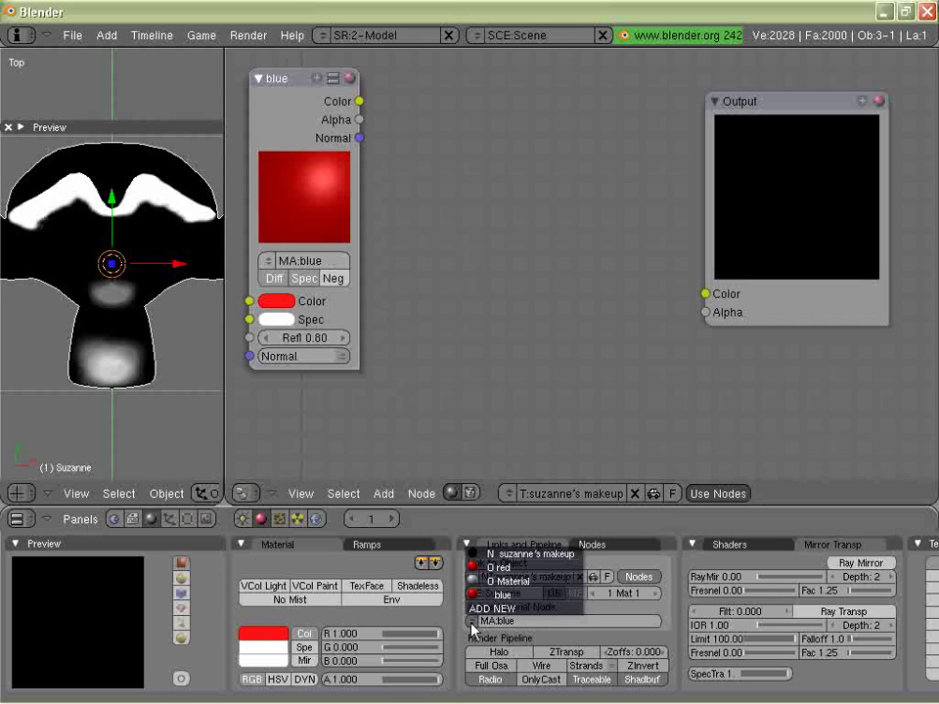
click(488, 596)
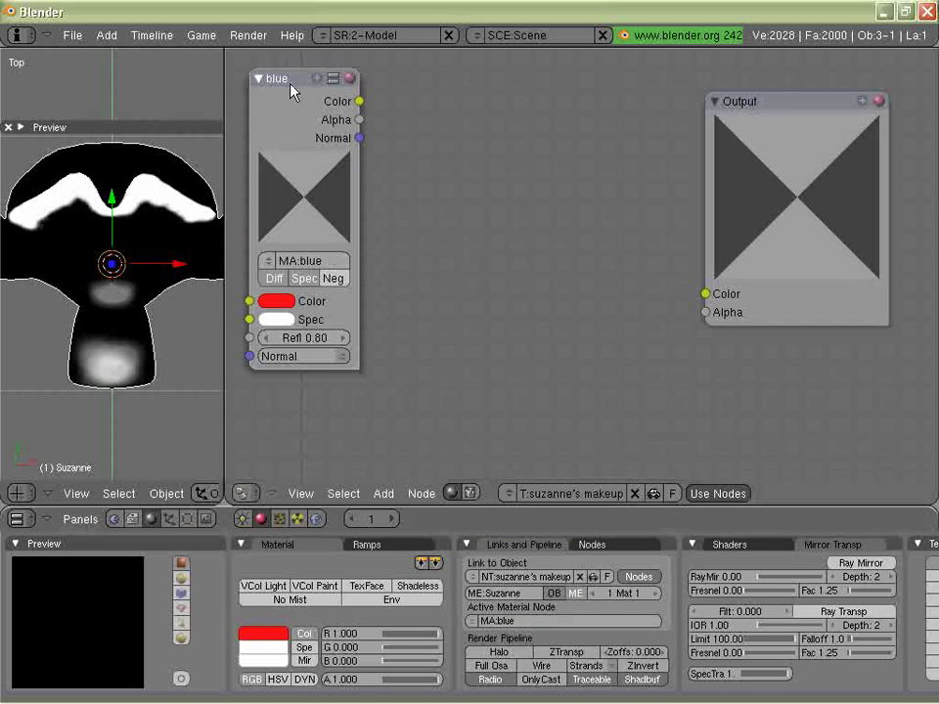
- Add a second Material node and place it beside the blue node
key(space)
mouse_move(525, 212)
click(646, 210)
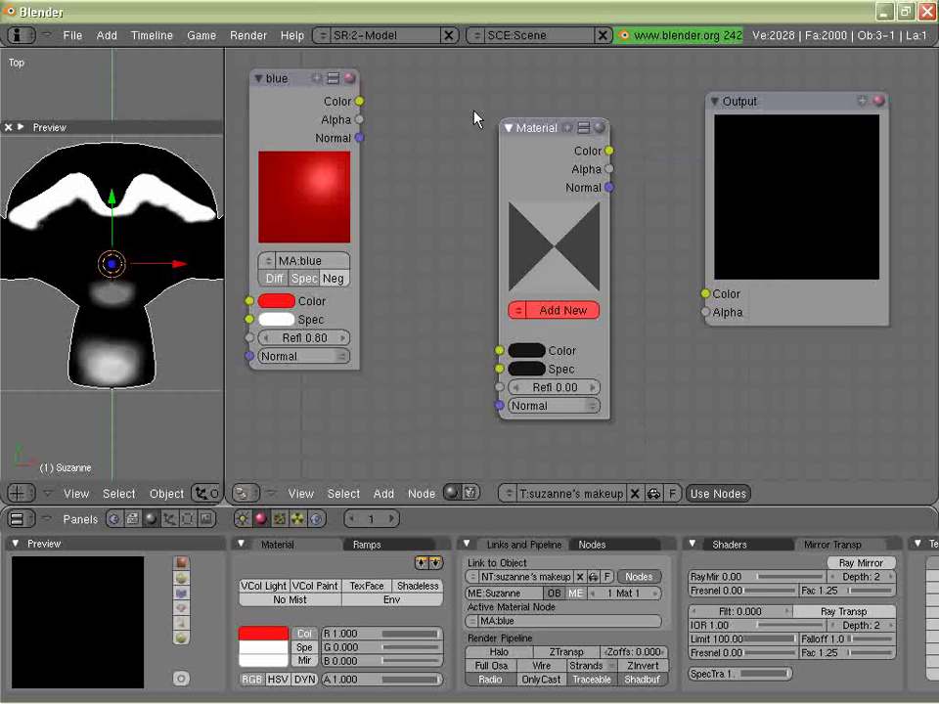
click(431, 90)
- Set the blue material's diffuse colour to blue (R 0, G 0.067, B 1)
click(269, 302)
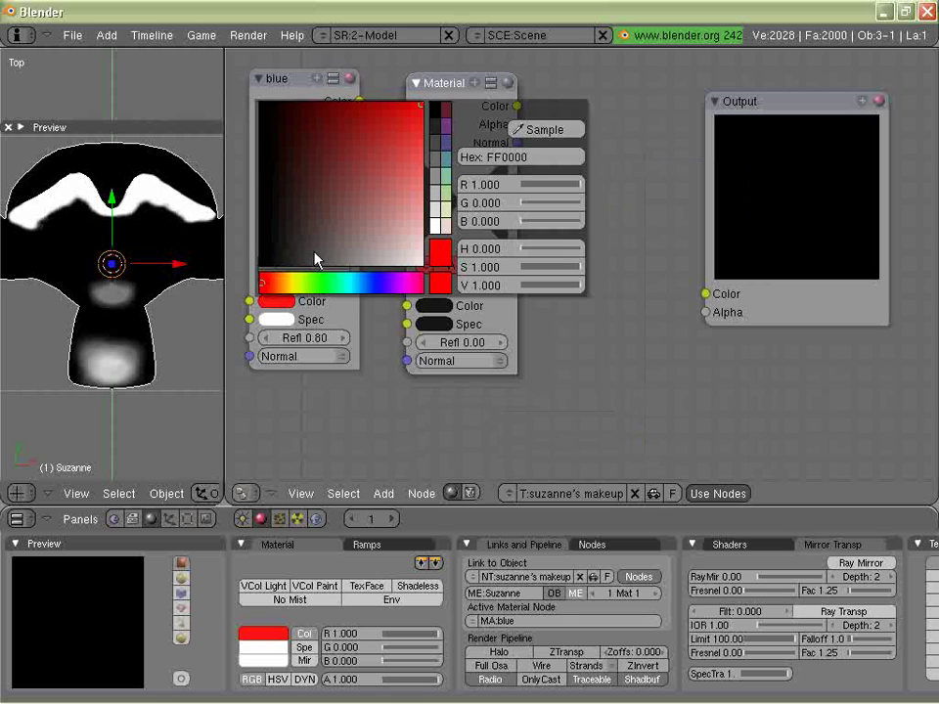
click(381, 285)
drag(382, 286, 367, 285)
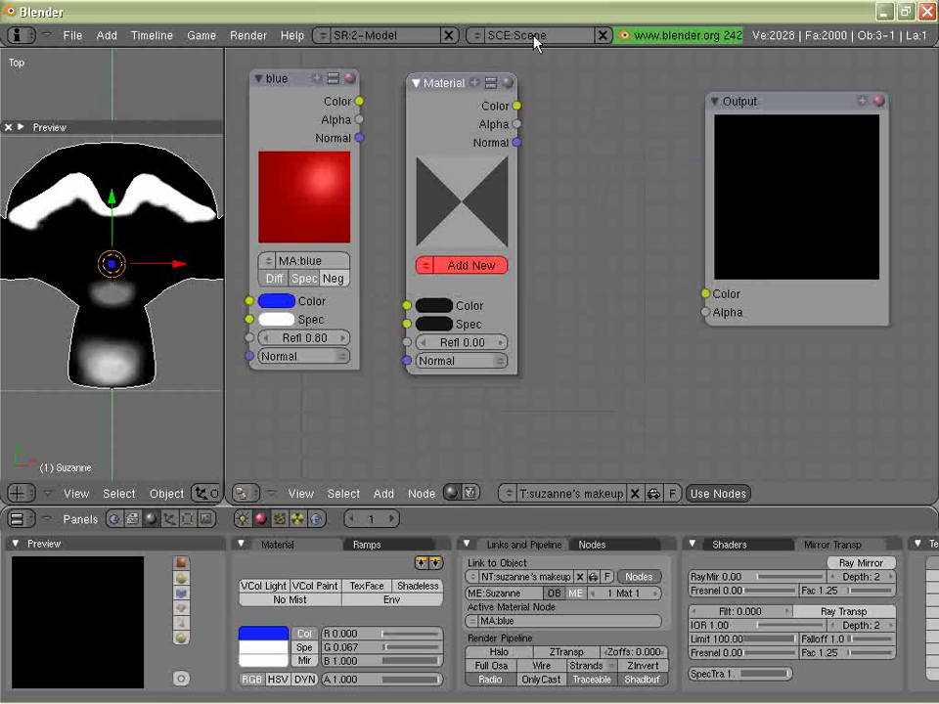
- Assign the existing red material to the second Material node and move that node below the blue node's header
click(426, 266)
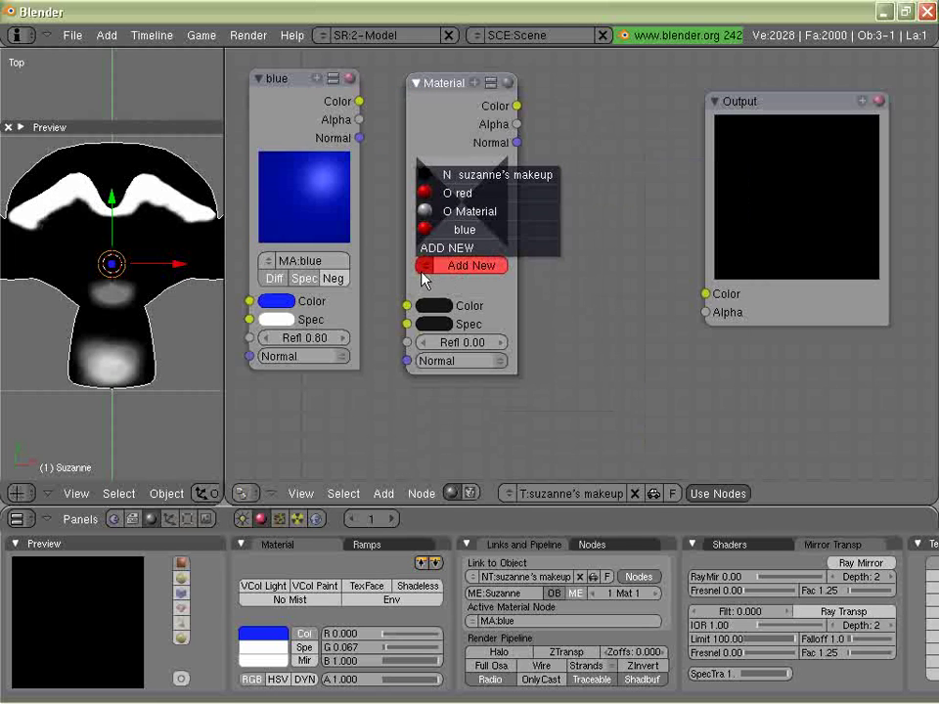
click(451, 196)
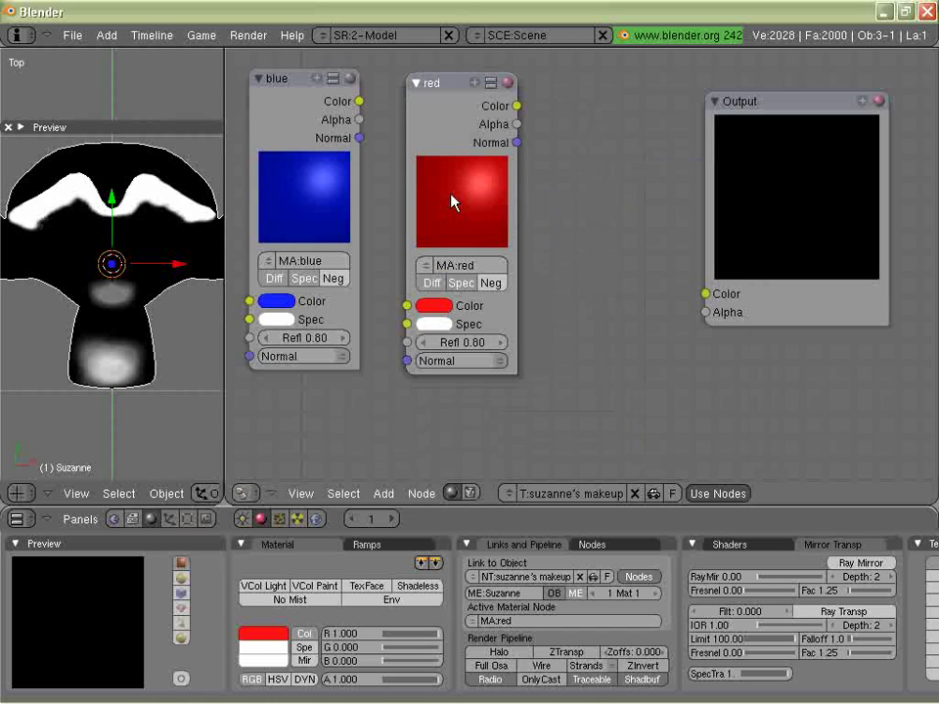
click(475, 84)
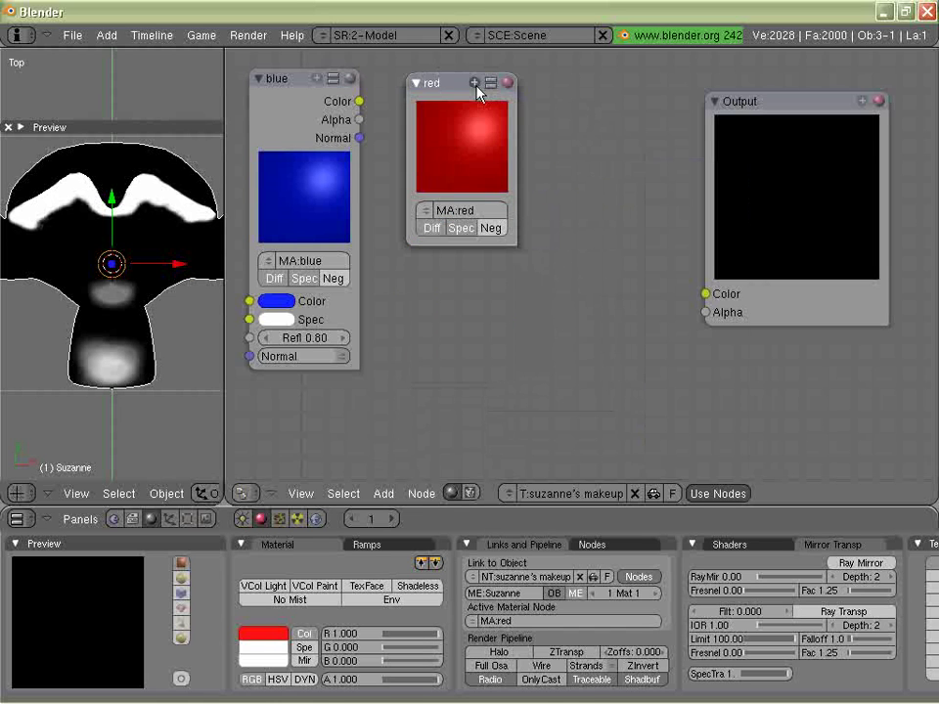
click(476, 84)
drag(449, 83, 264, 213)
- Add a Mix node and place it between the material nodes and the Output node
key(shift+a)
mouse_move(598, 176)
click(673, 173)
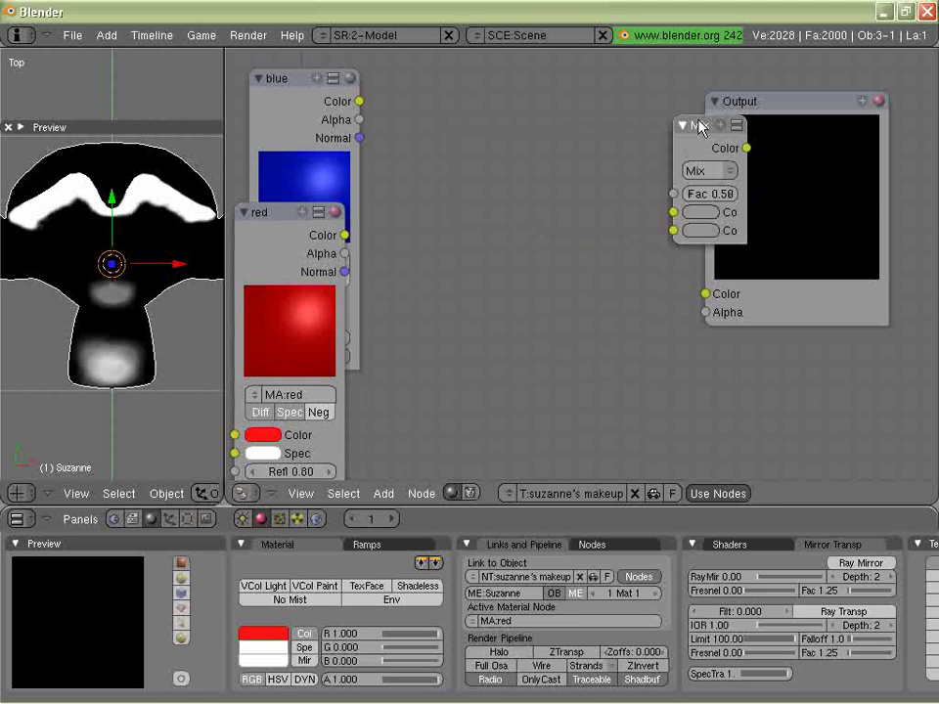
click(479, 173)
click(536, 168)
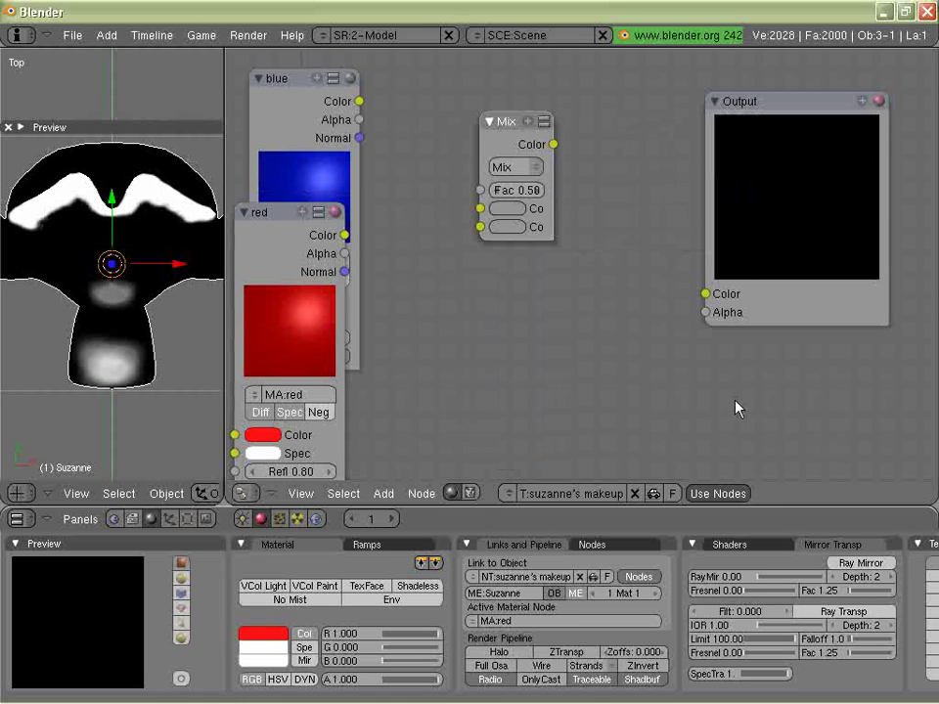
drag(507, 125, 575, 156)
- Connect the red node's Color output to Color1 of the Mix node and the blue node's Color output to Color2
drag(290, 216, 294, 195)
drag(347, 213, 548, 241)
drag(359, 102, 549, 260)
- Collapse the red and blue nodes to their Color output and preview, and stack red directly above blue
click(306, 190)
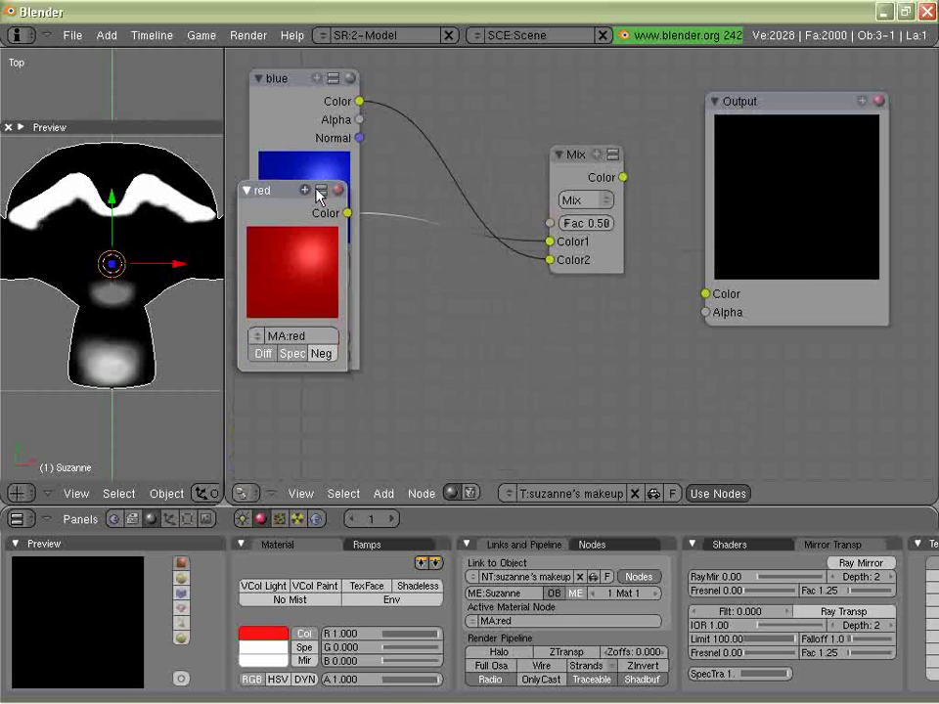
click(320, 190)
click(316, 78)
click(332, 79)
drag(299, 86, 296, 309)
drag(305, 189, 324, 64)
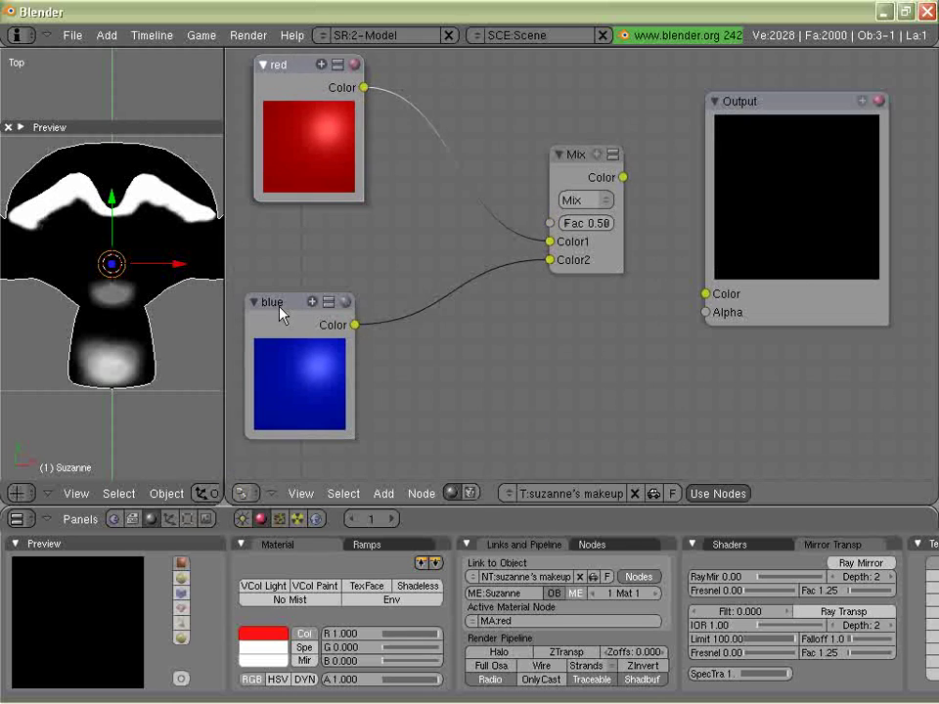
drag(282, 309, 302, 227)
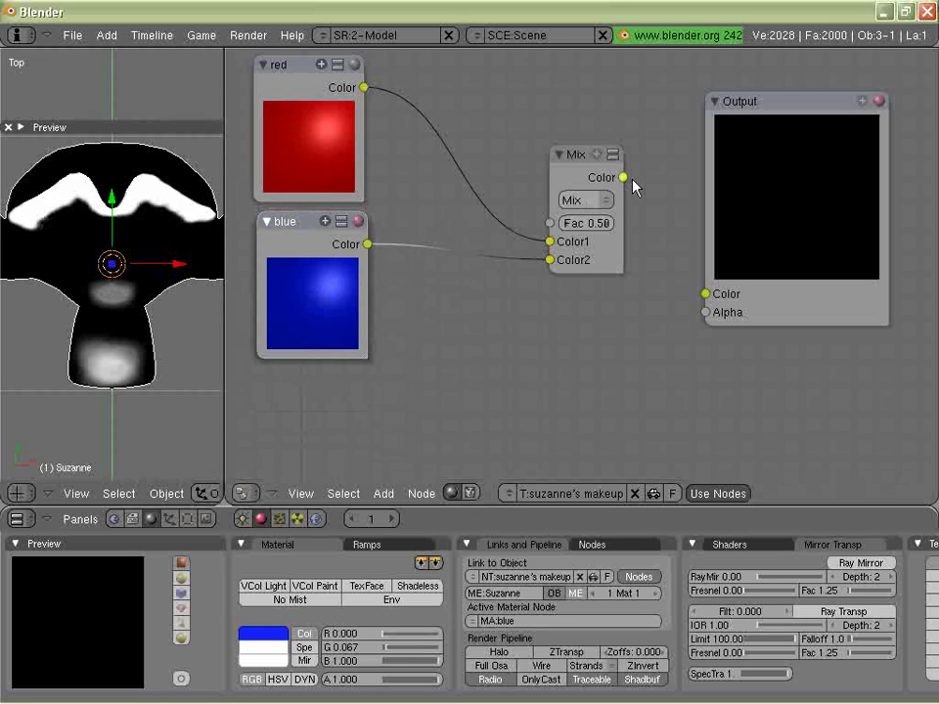
- Connect the Mix node's Color output to the Output node's Color input and check the mixed material in the monkey head's render preview
drag(623, 178, 704, 299)
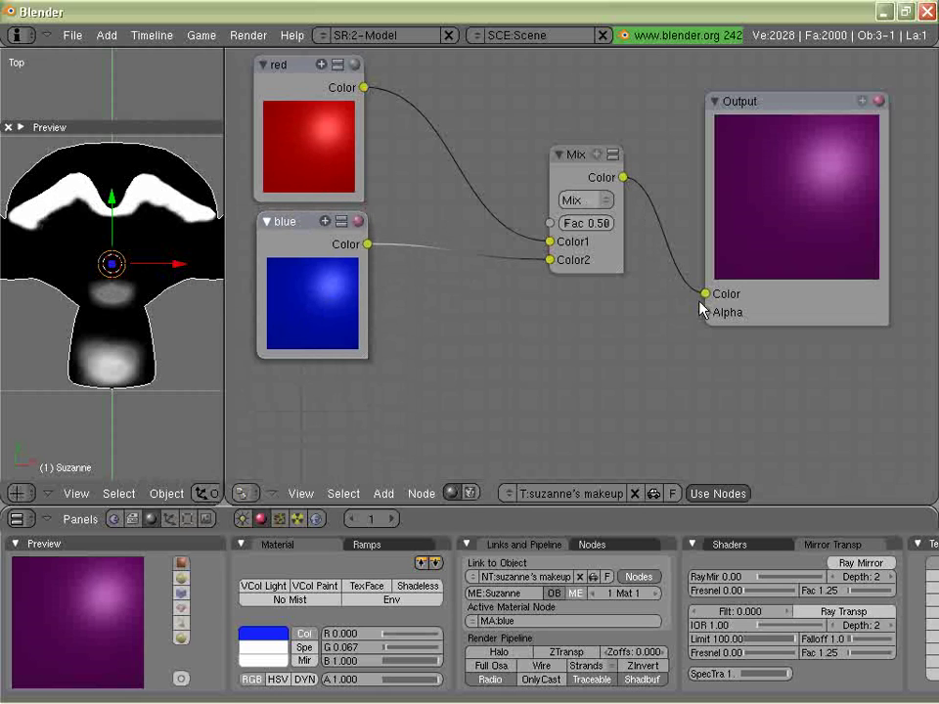
drag(220, 178, 311, 176)
click(22, 127)
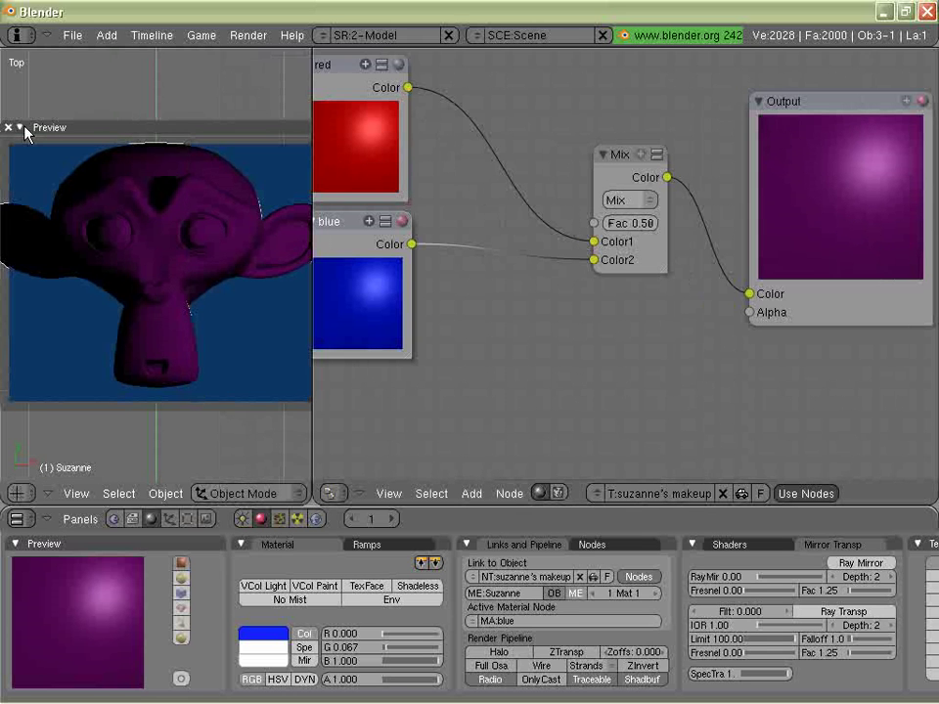
click(21, 129)
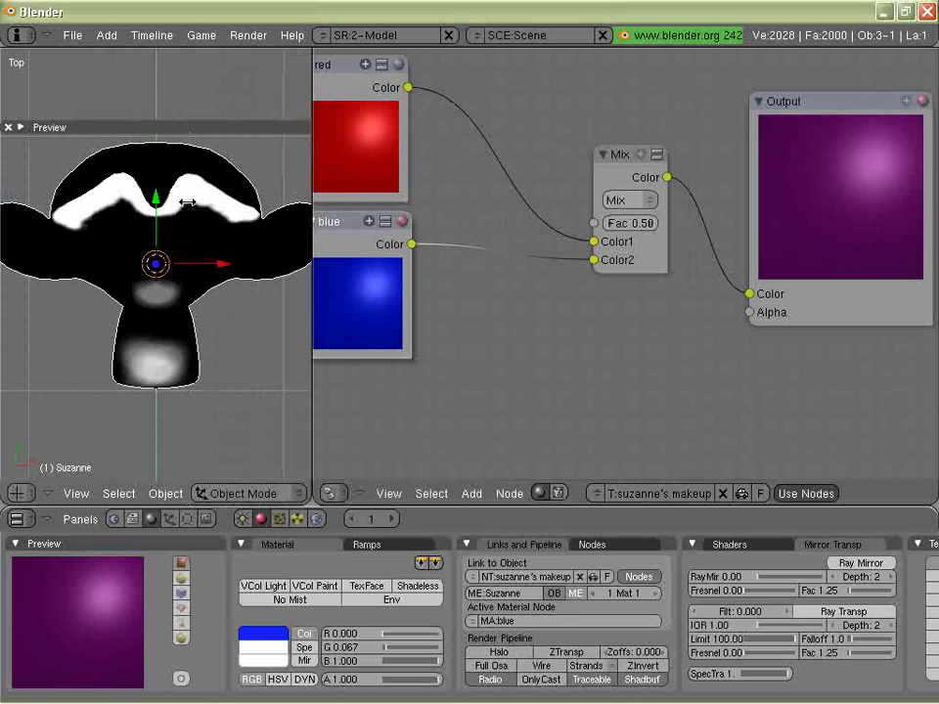
drag(311, 200, 188, 202)
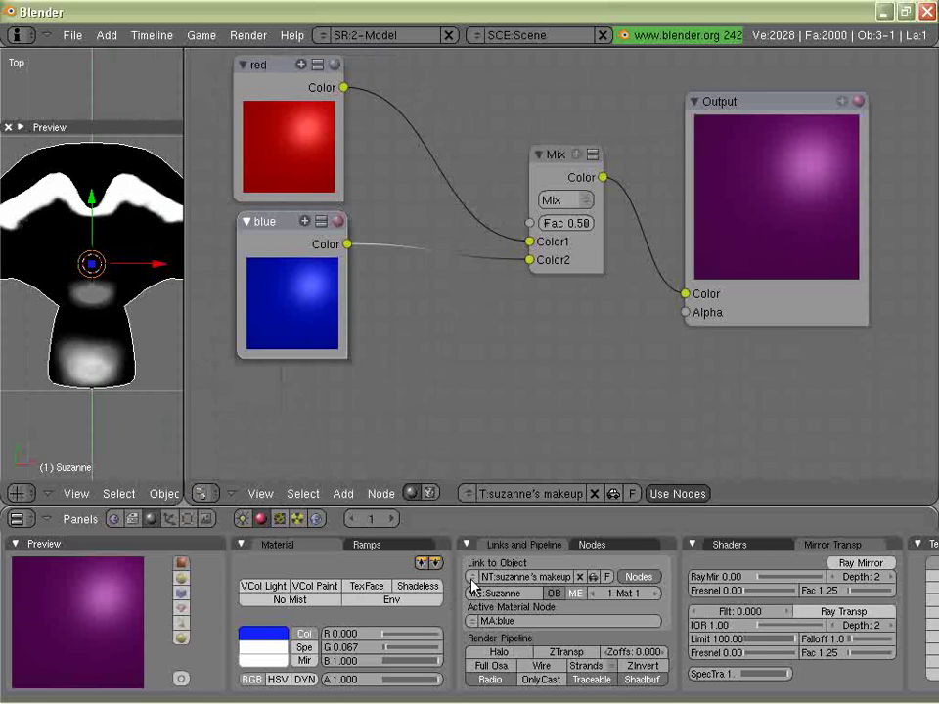
- Switch the monkey head to the material named Material and set the type of its texture Tex to Image
click(473, 621)
click(503, 537)
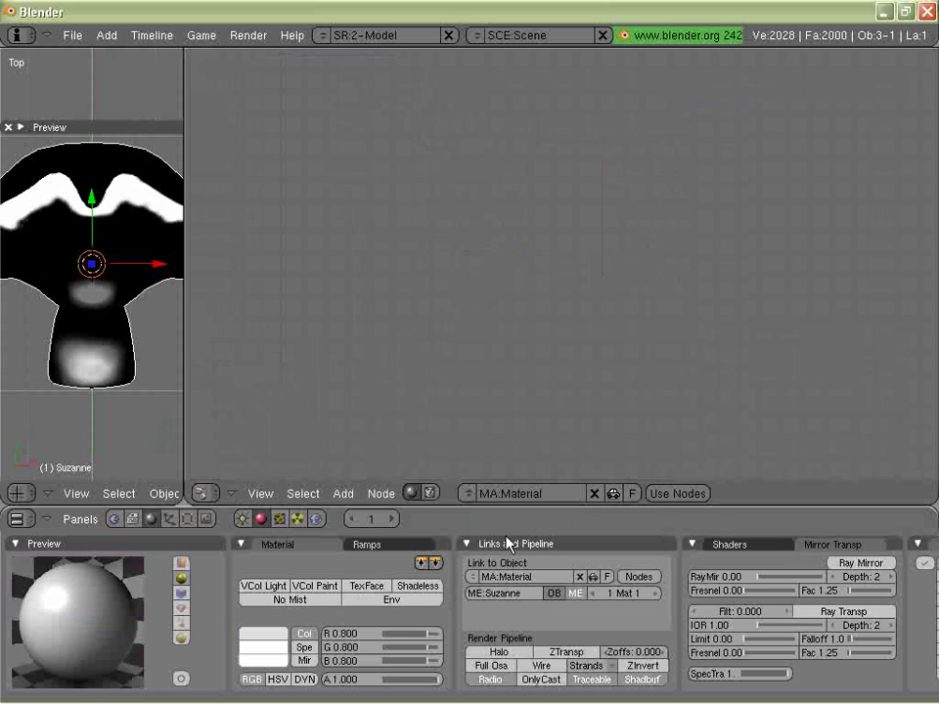
scroll(570, 640, down, 5)
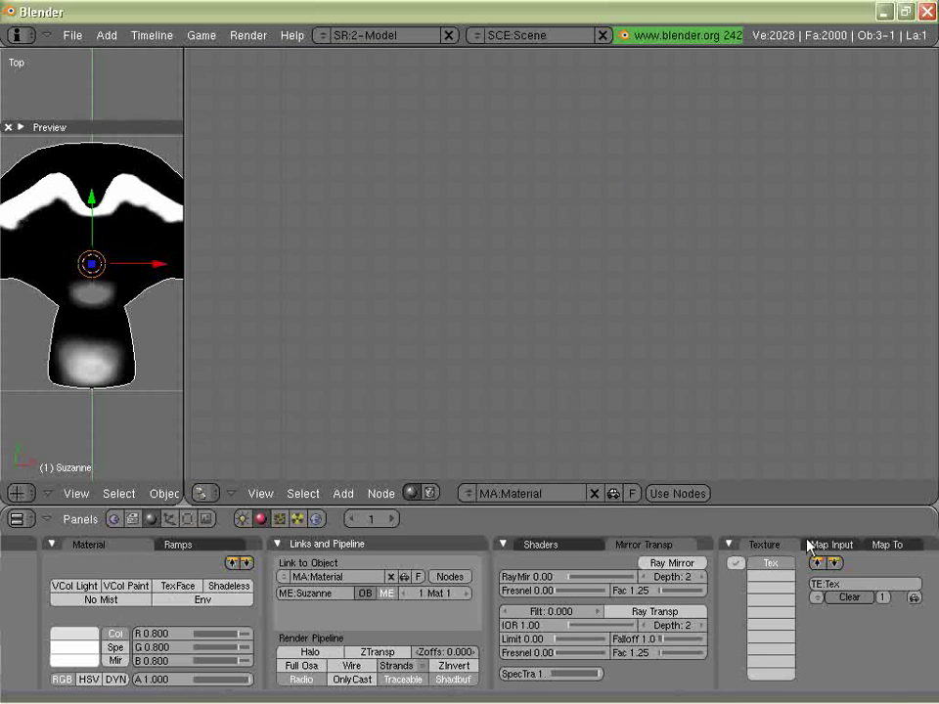
click(280, 519)
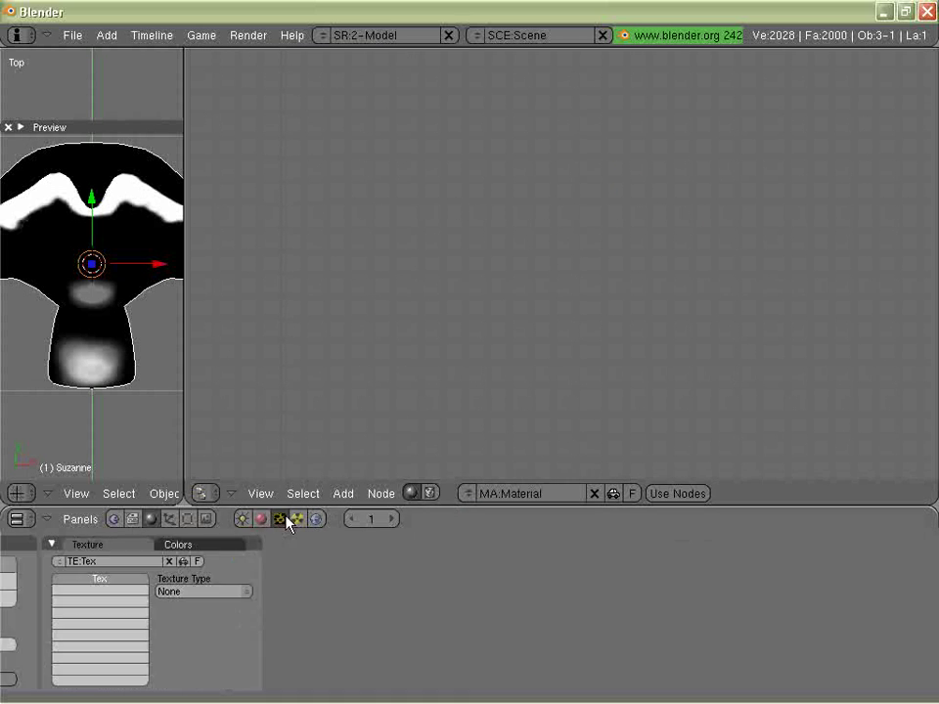
scroll(329, 585, up, 5)
click(410, 592)
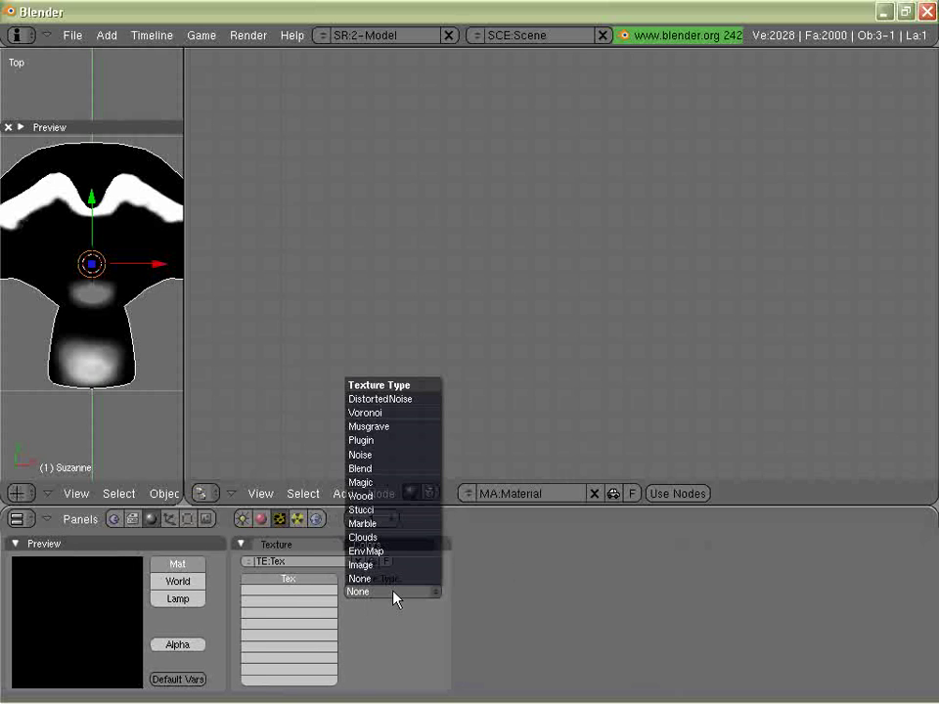
click(398, 569)
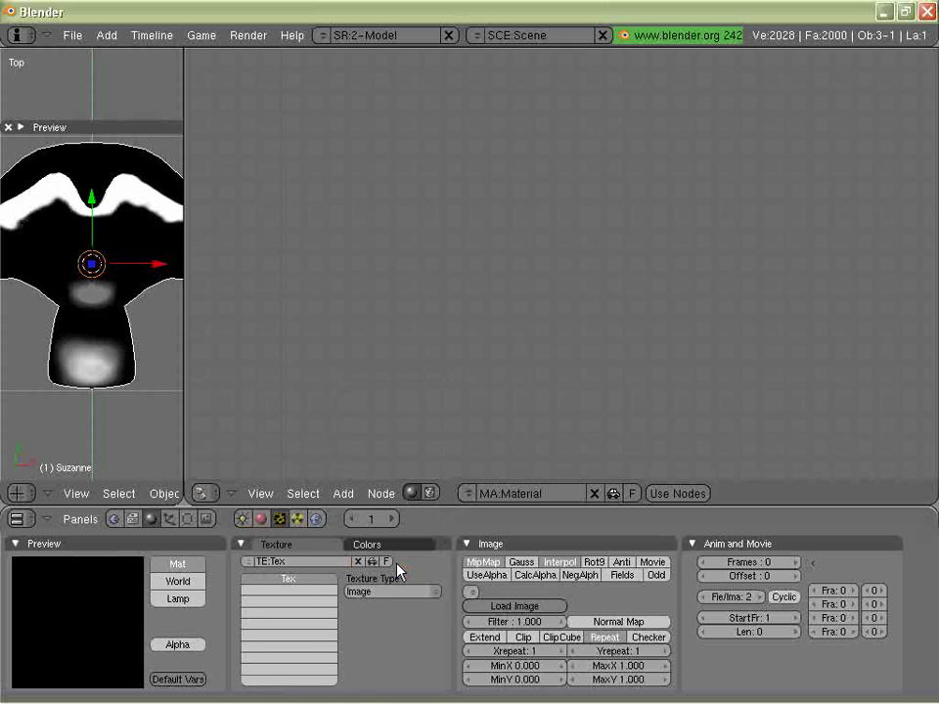
- Load black.jpg from the Desktop folder as the image of the texture Tex
click(538, 607)
click(207, 92)
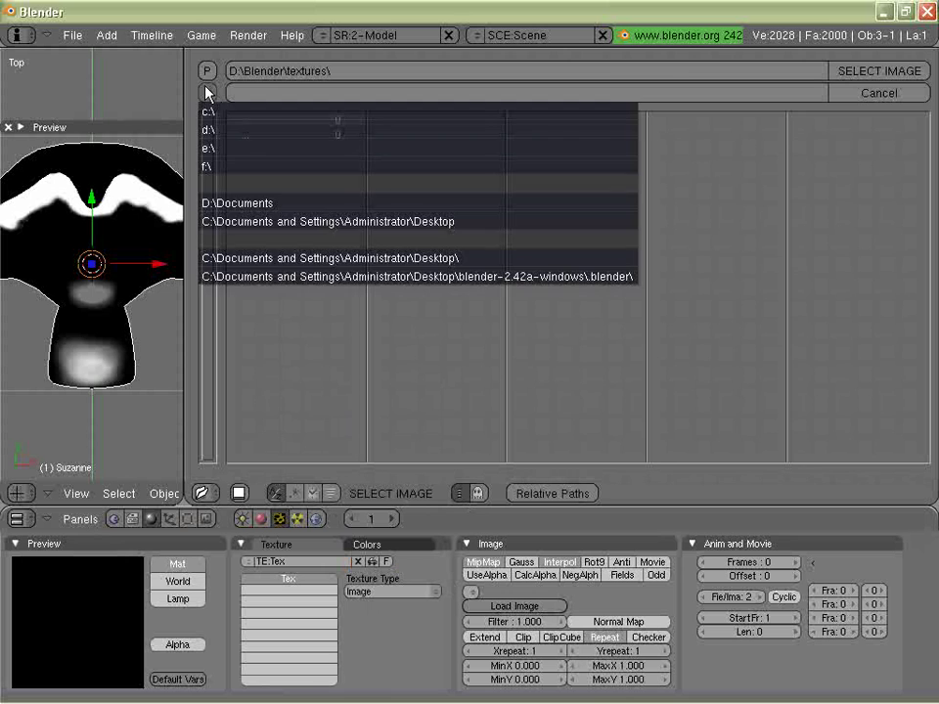
click(209, 219)
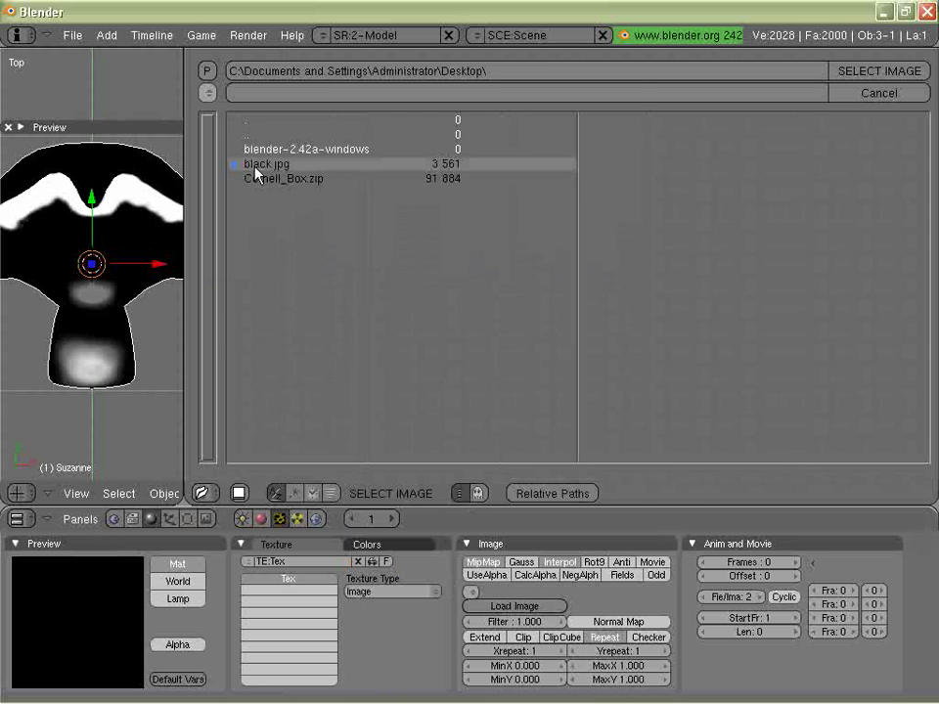
double_click(256, 165)
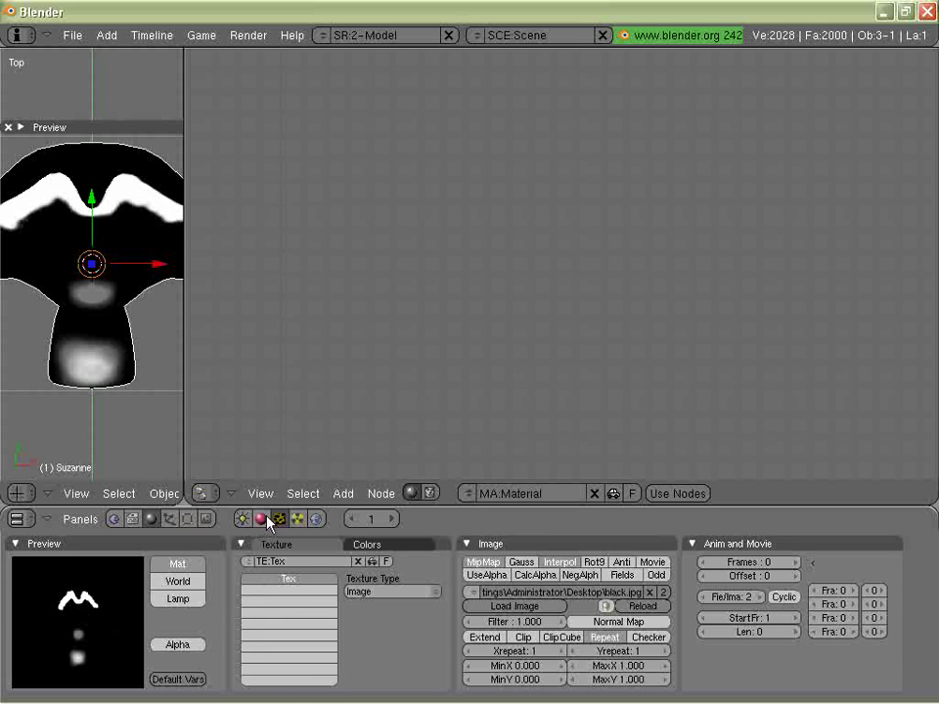
- Return to the material settings and disable the Tex texture channel on the material named Material
key(F5)
middle_drag(361, 571, 397, 527)
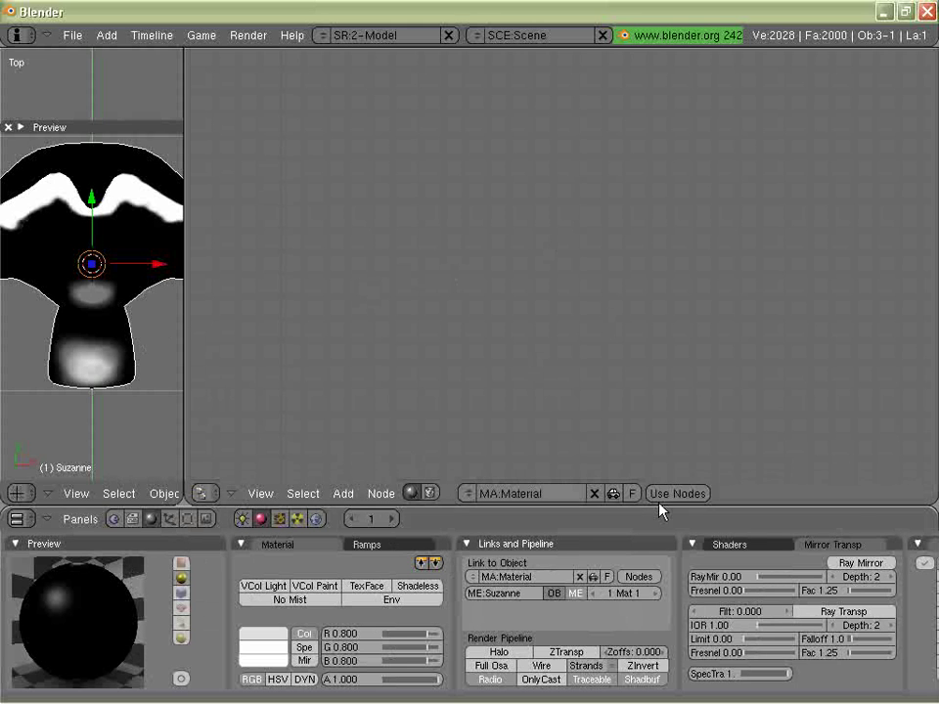
middle_drag(923, 627, 885, 567)
click(736, 566)
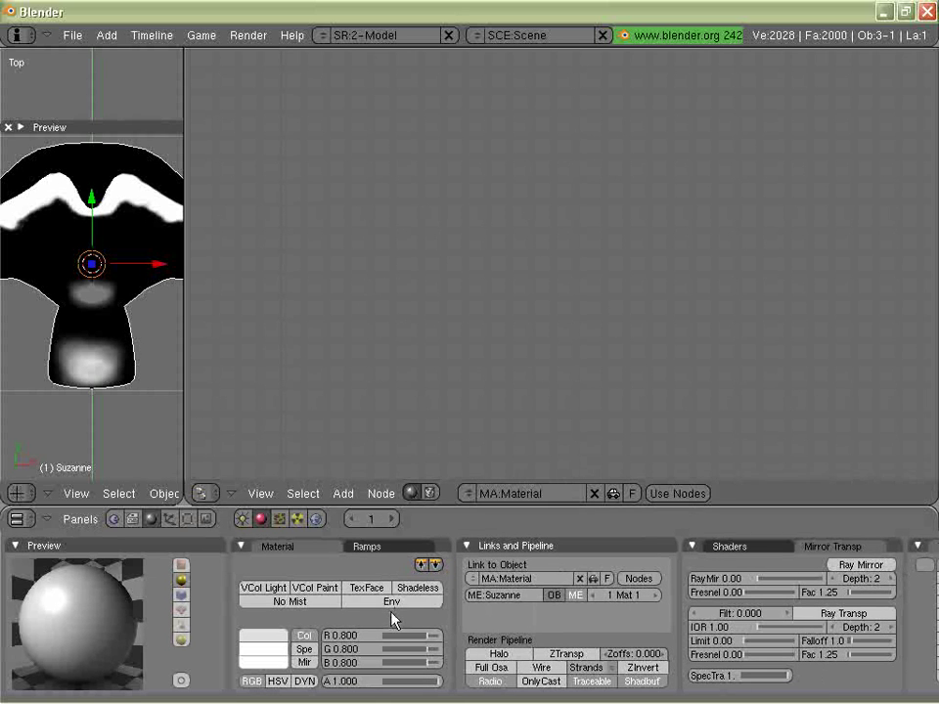
middle_drag(743, 616, 555, 616)
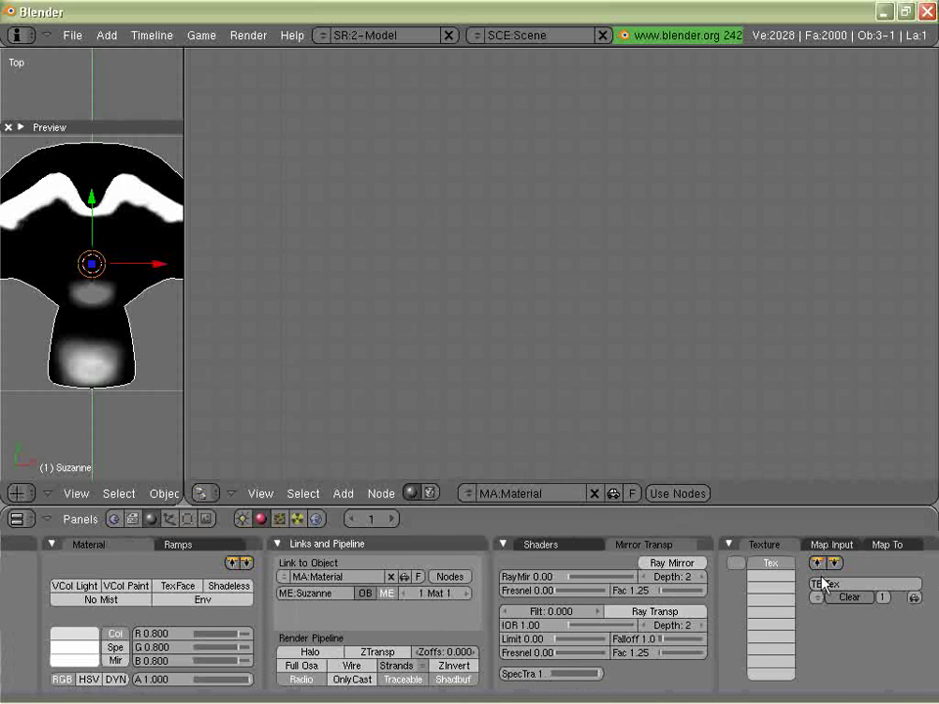
middle_drag(396, 614, 585, 611)
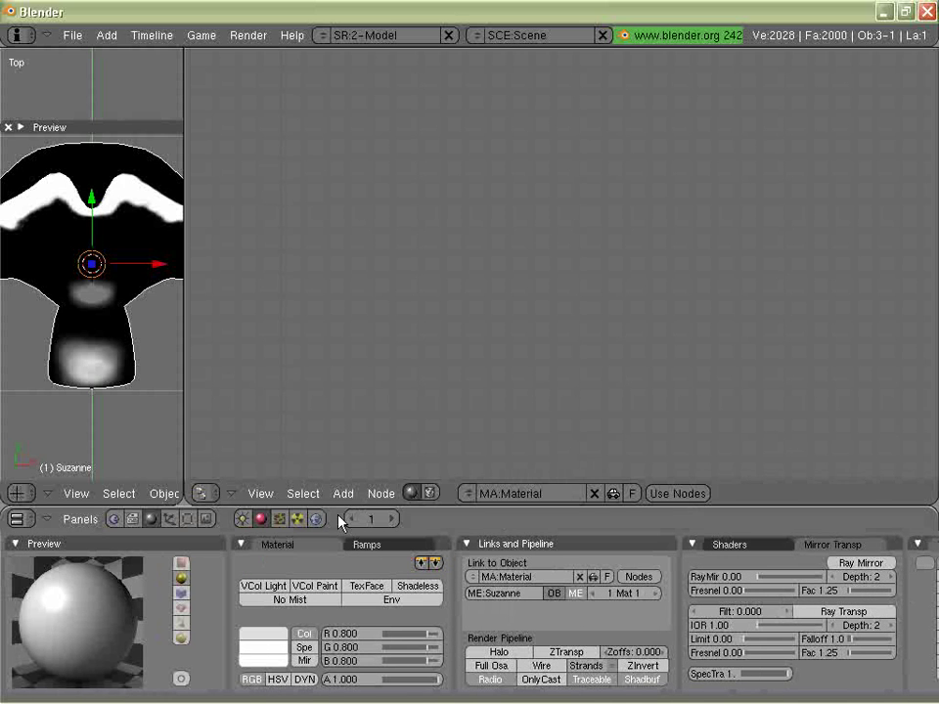
- Switch back to the suzanne's makeup node material and add a Texture node that uses the texture Tex
click(474, 578)
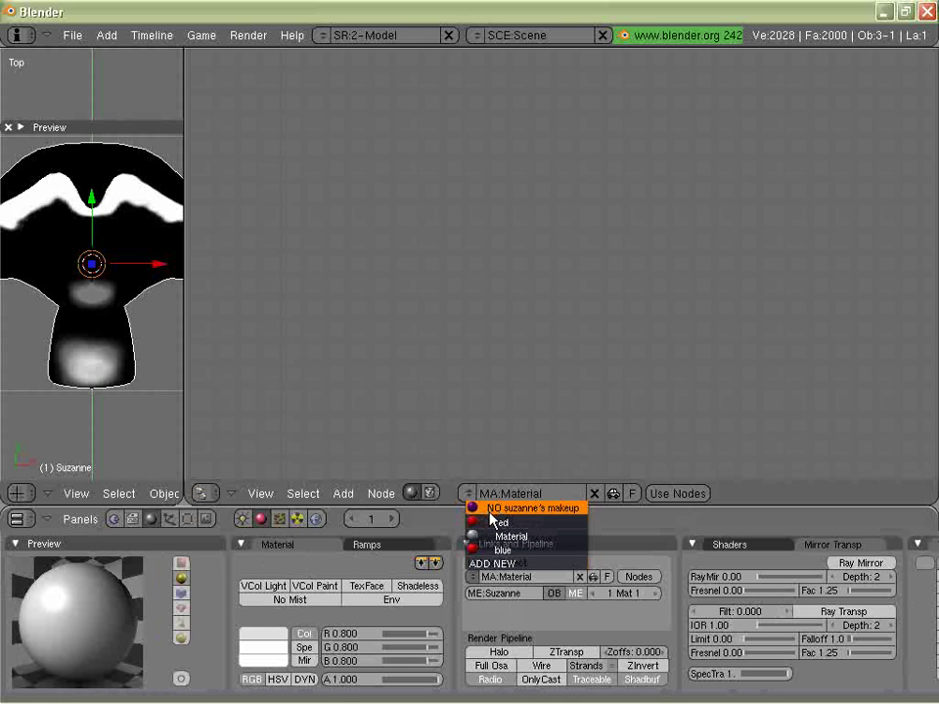
click(535, 511)
key(space)
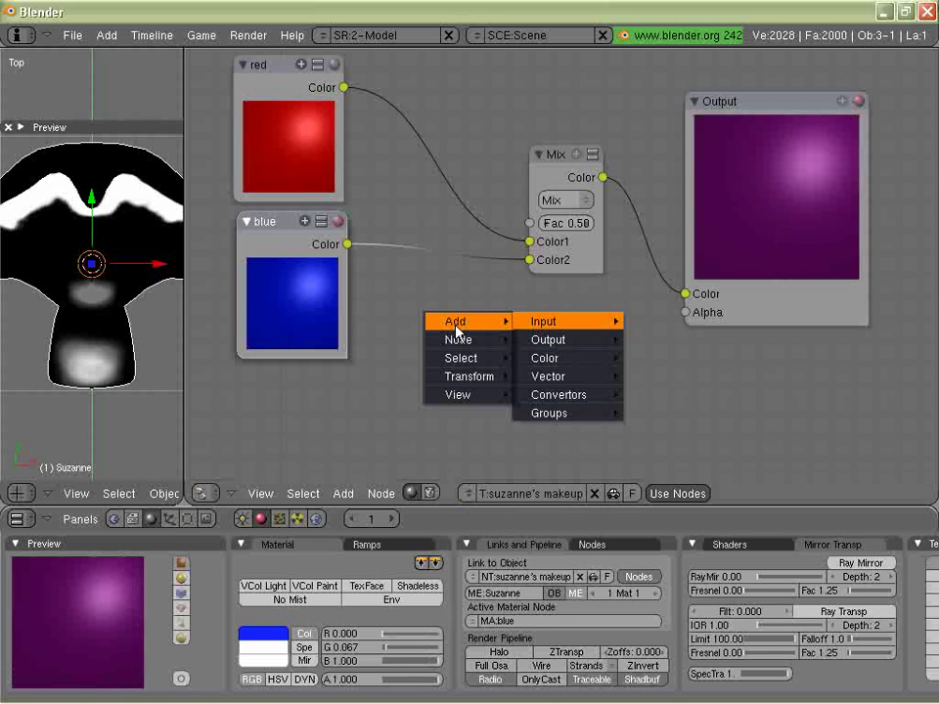
mouse_move(561, 332)
click(658, 376)
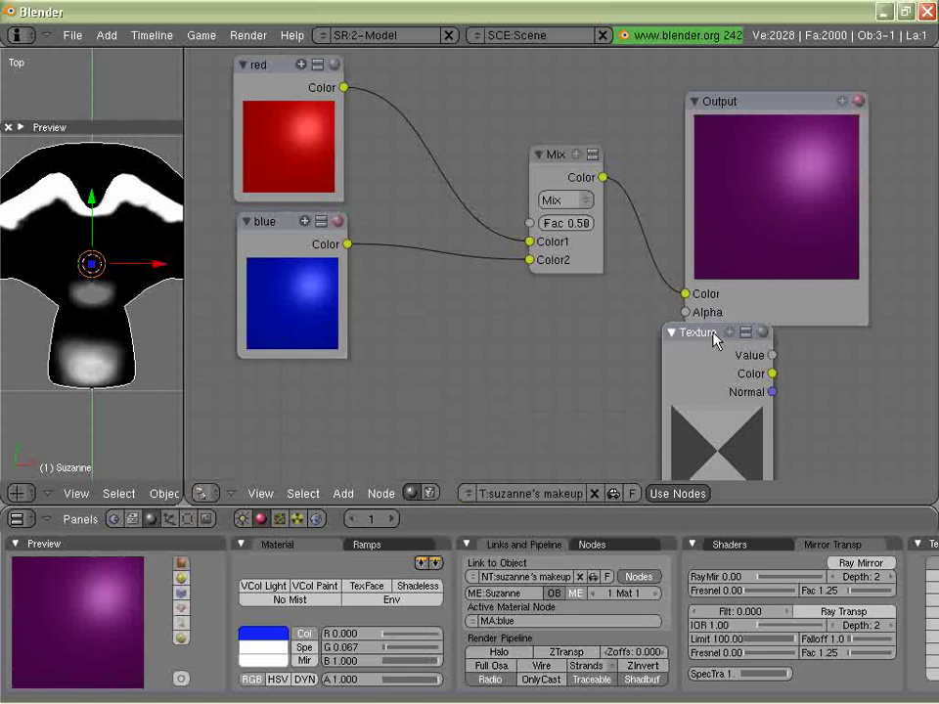
drag(704, 331, 427, 173)
click(404, 355)
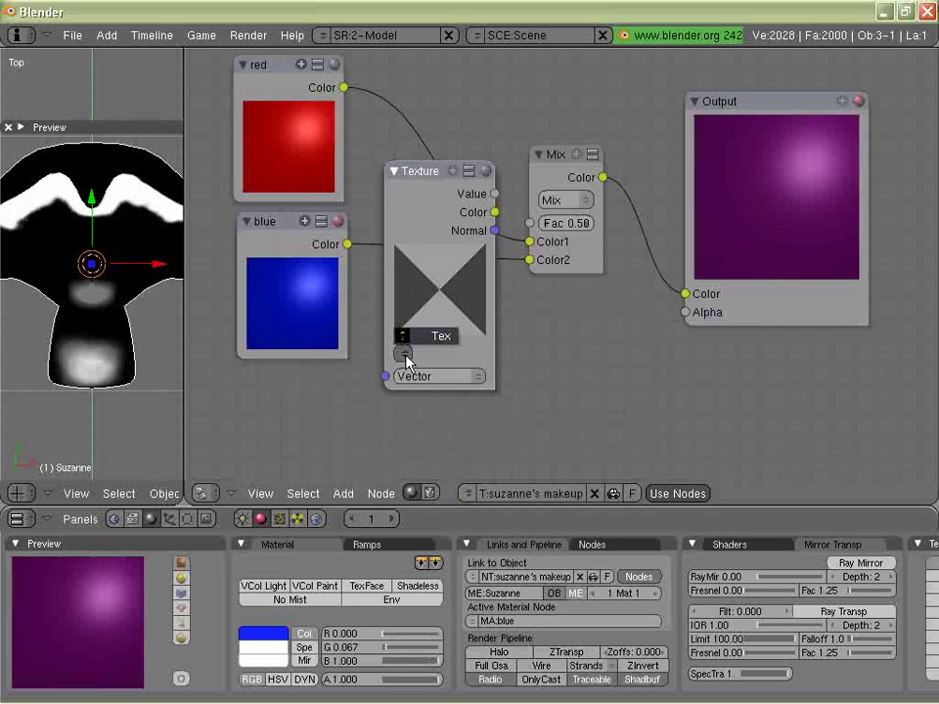
click(421, 336)
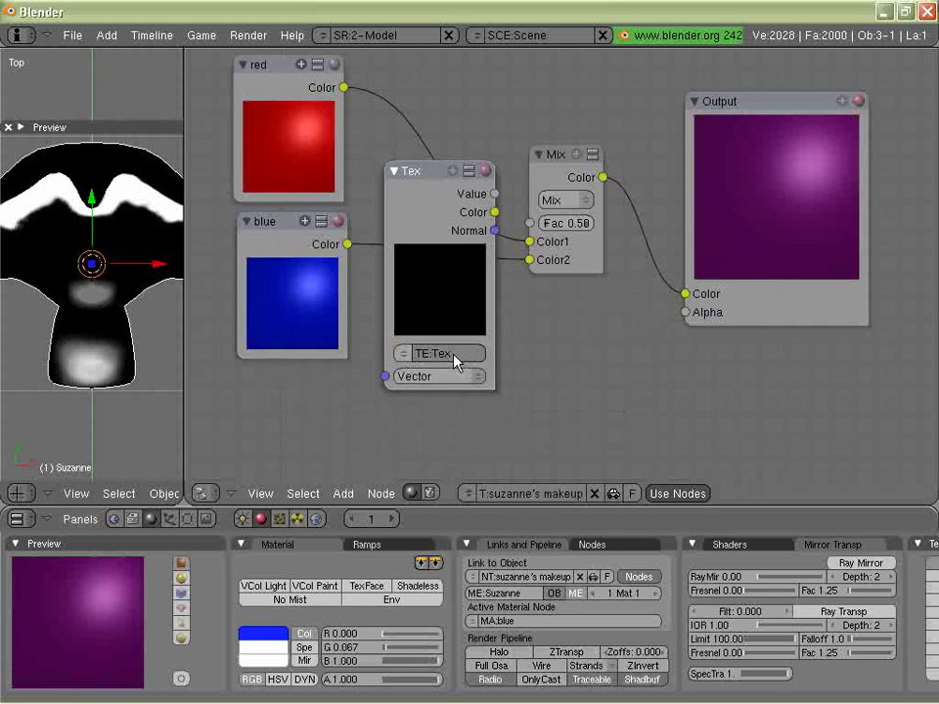
- Move the Tex node below the Mix node's links and connect its Color output to the Mix node's Fac input
drag(422, 173, 372, 260)
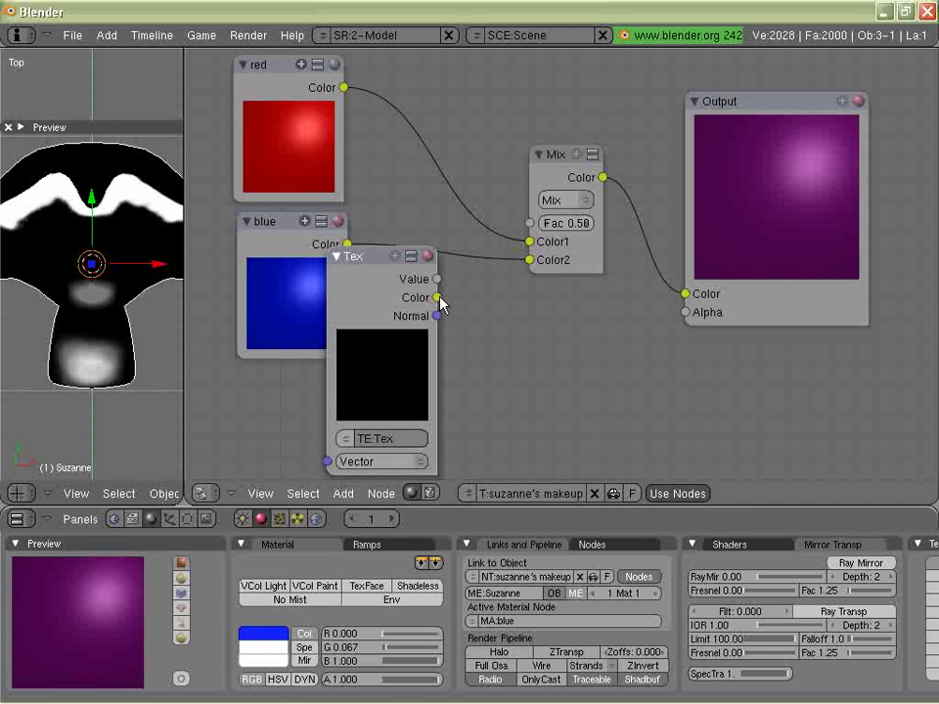
drag(437, 298, 529, 224)
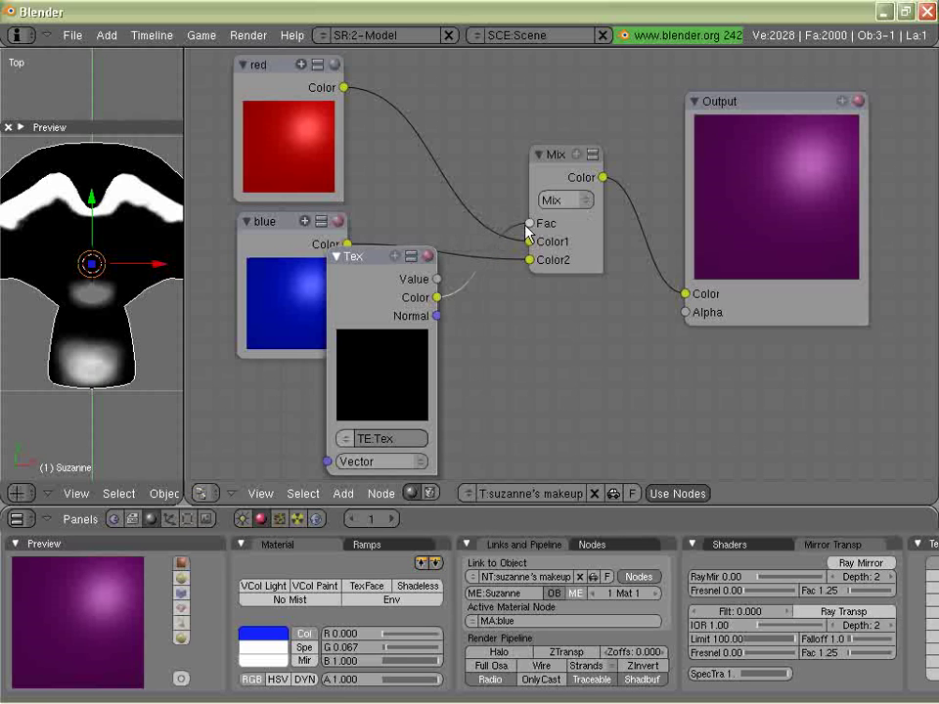
drag(529, 224, 476, 332)
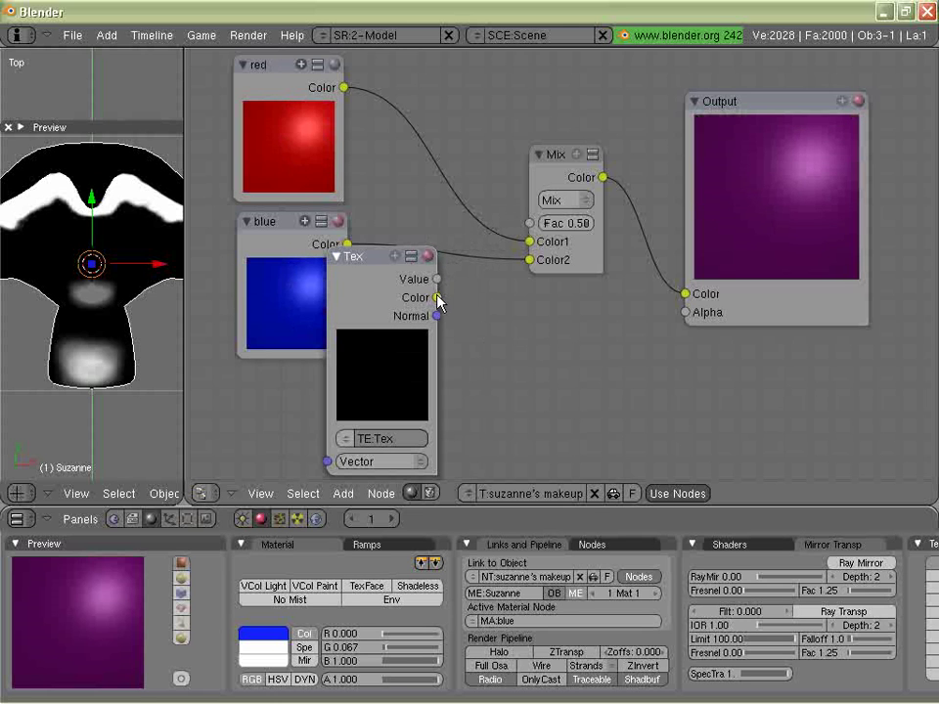
drag(437, 297, 529, 222)
- Rearrange the nodes with the RGB converter above and the Tex node directly before Mix, checking the render preview of the head
mouse_move(395, 255)
mouse_down()
mouse_move(446, 237)
mouse_move(425, 208)
mouse_move(409, 265)
mouse_up()
drag(494, 257, 447, 227)
drag(419, 379, 443, 325)
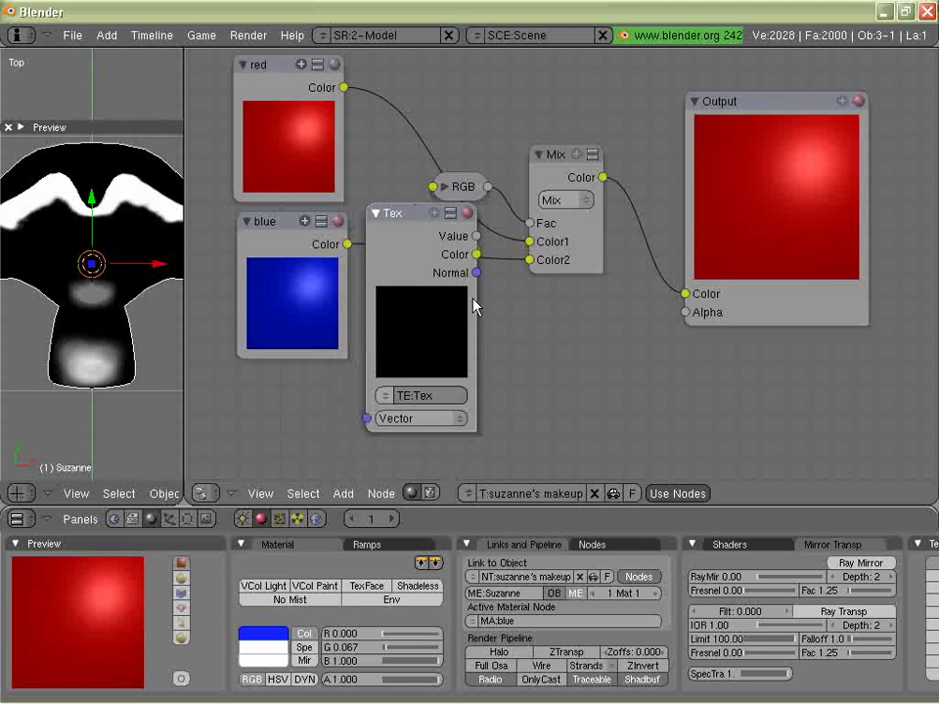
drag(404, 221, 399, 290)
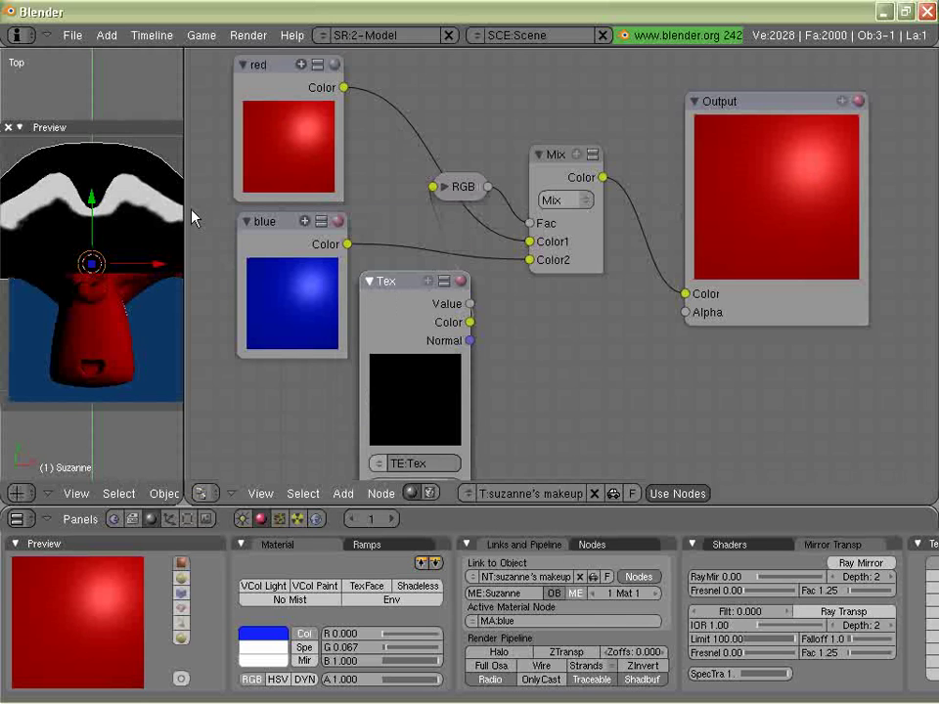
click(20, 127)
drag(413, 278, 447, 249)
drag(565, 162, 618, 214)
drag(480, 183, 570, 113)
drag(426, 257, 501, 204)
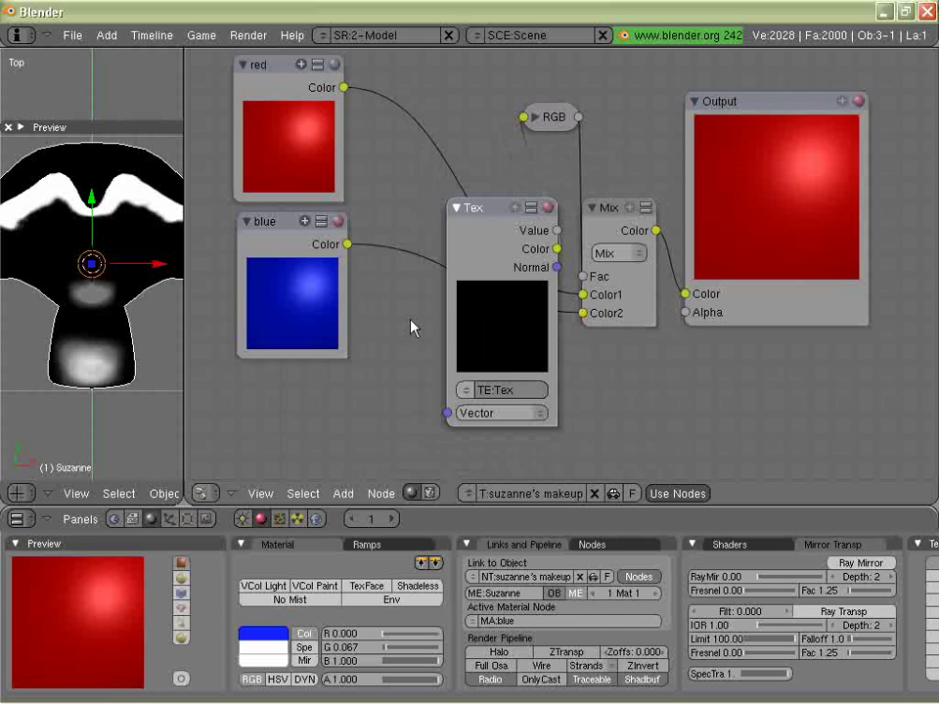
- Add a Geometry node and place it beside the Tex node's Vector input
key(space)
mouse_move(534, 314)
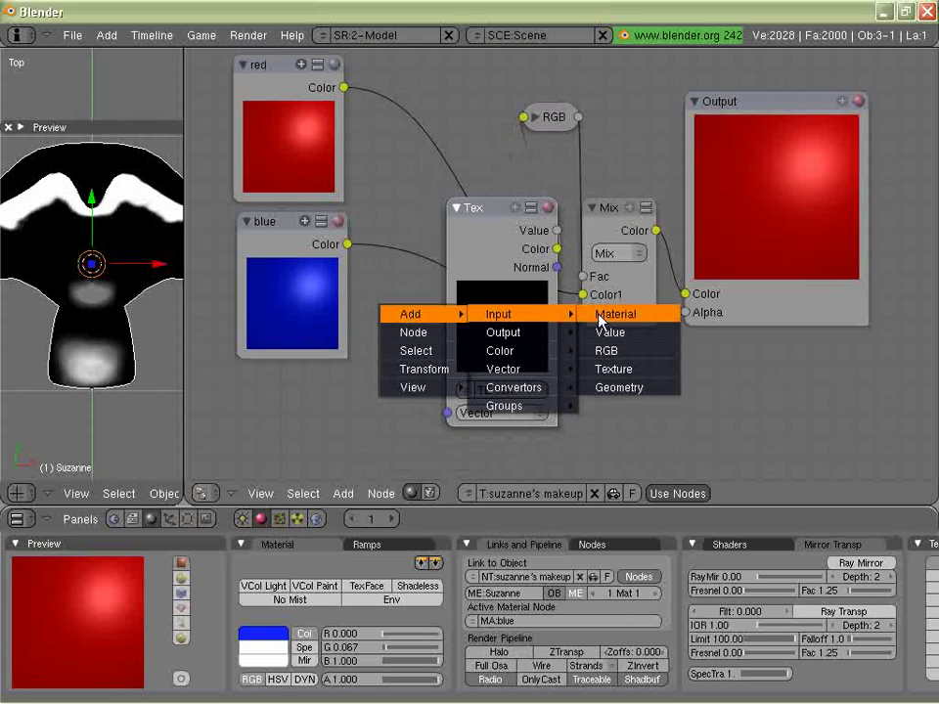
click(616, 387)
click(363, 313)
- Switch to the material named Material and examine the Map Input coordinate options of its texture
mouse_move(865, 670)
middle_down()
mouse_move(635, 670)
mouse_move(865, 670)
middle_up()
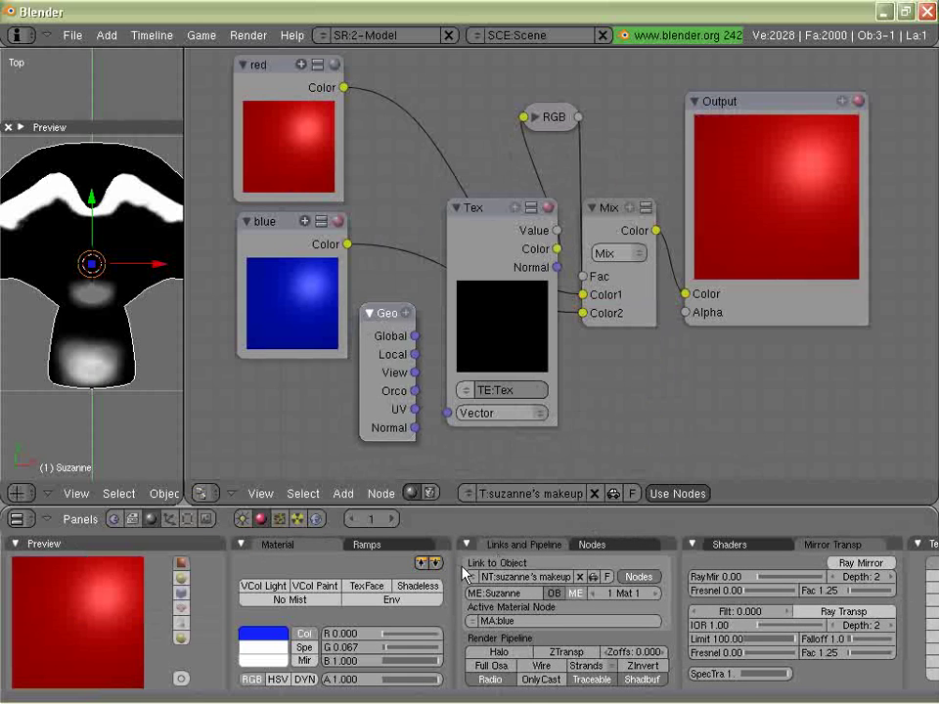
click(471, 577)
click(489, 532)
middle_drag(741, 673, 551, 673)
click(830, 545)
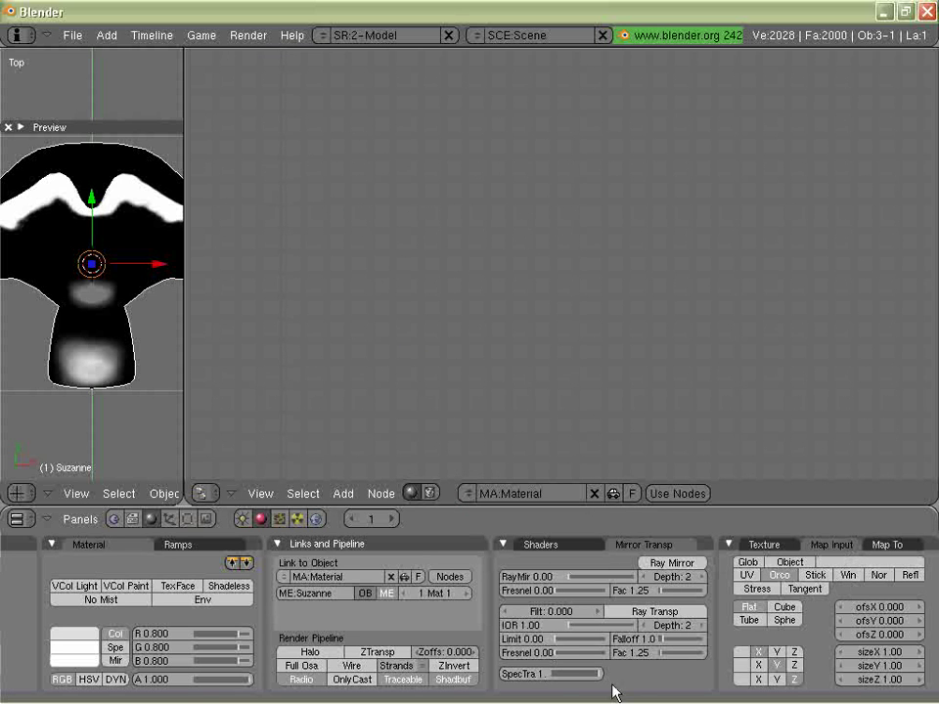
- Reassign the suzanne's makeup node material to the head and connect the Geo node's UV output to the Tex node's Vector input
middle_drag(636, 684, 826, 684)
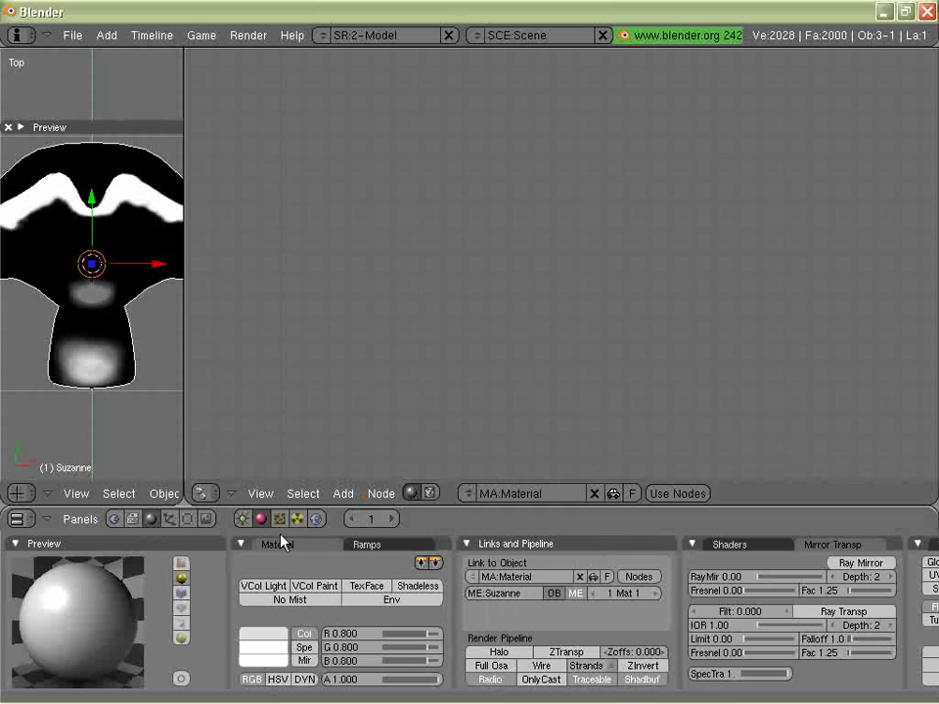
click(467, 493)
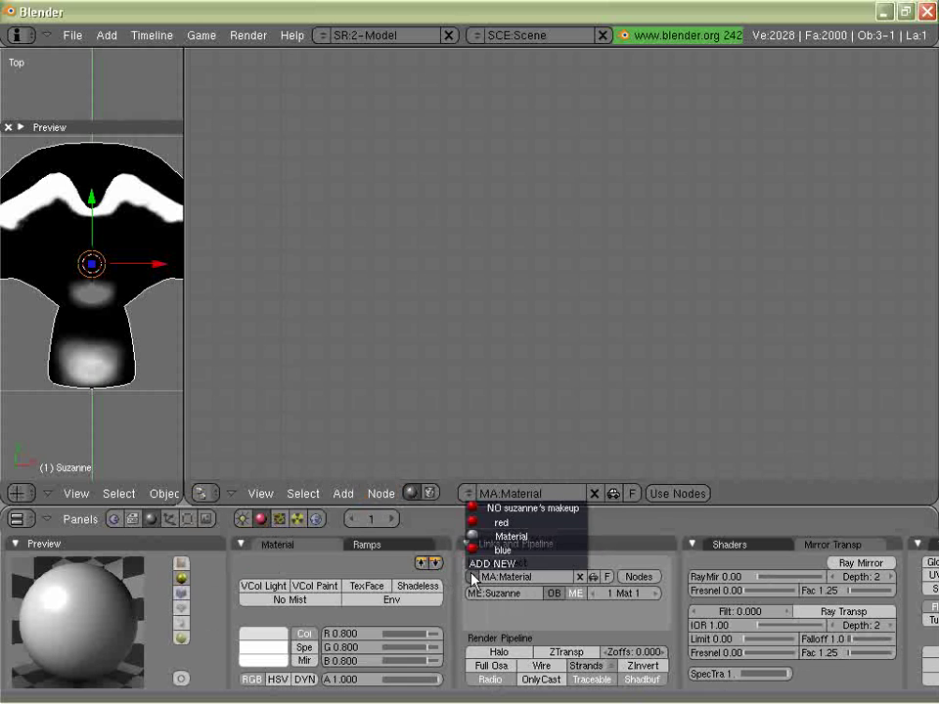
click(504, 508)
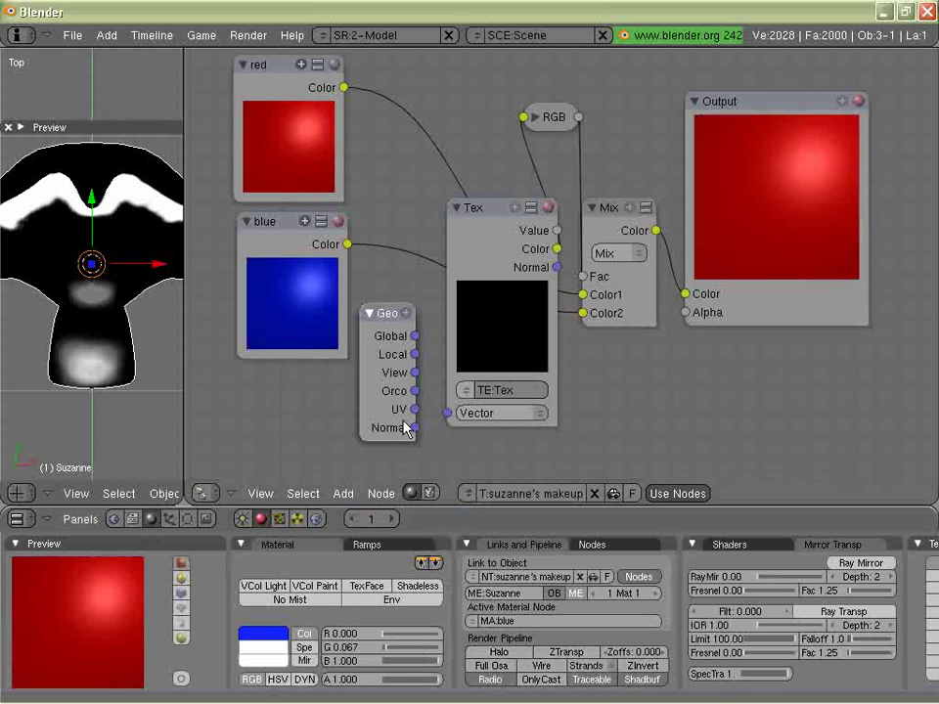
drag(416, 411, 449, 423)
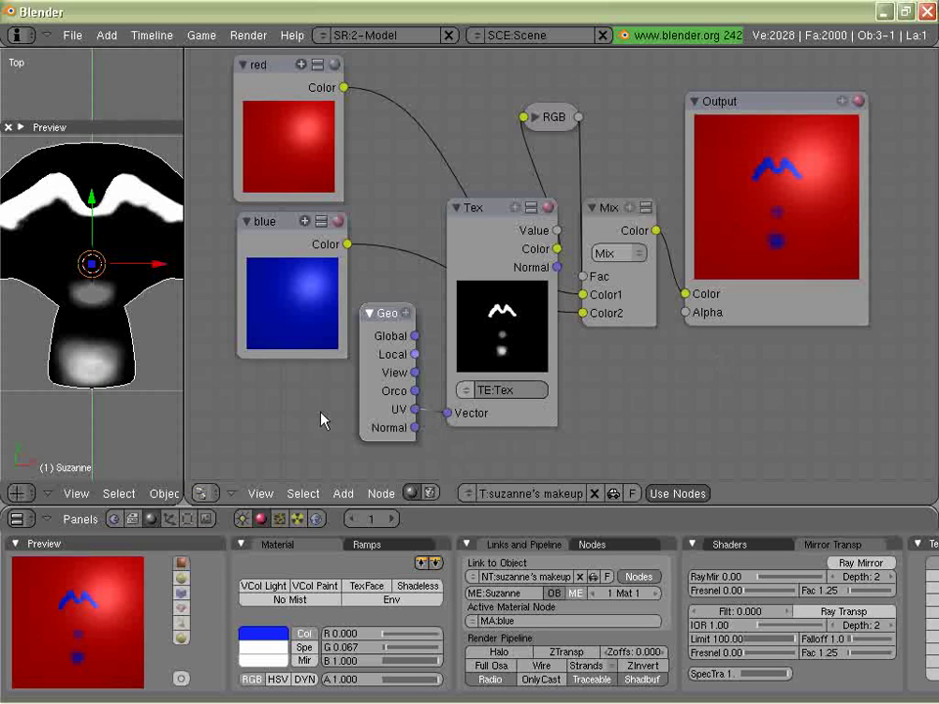
- Examine the makeup mapping on the sphere and flat material previews and in the head's render preview over a widened 3D view, closing the render preview
click(182, 579)
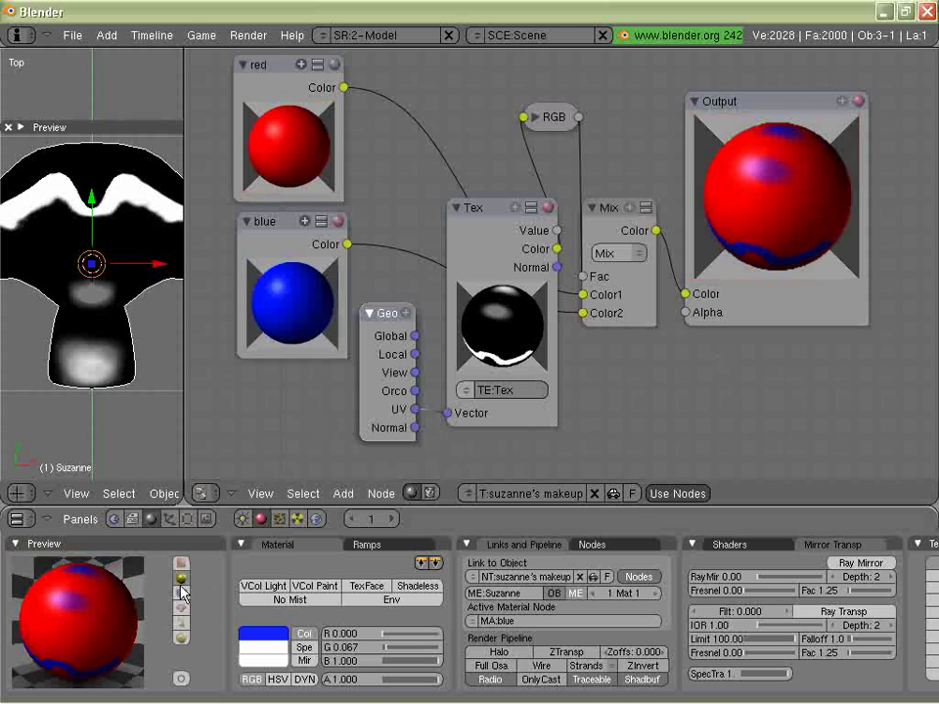
click(181, 564)
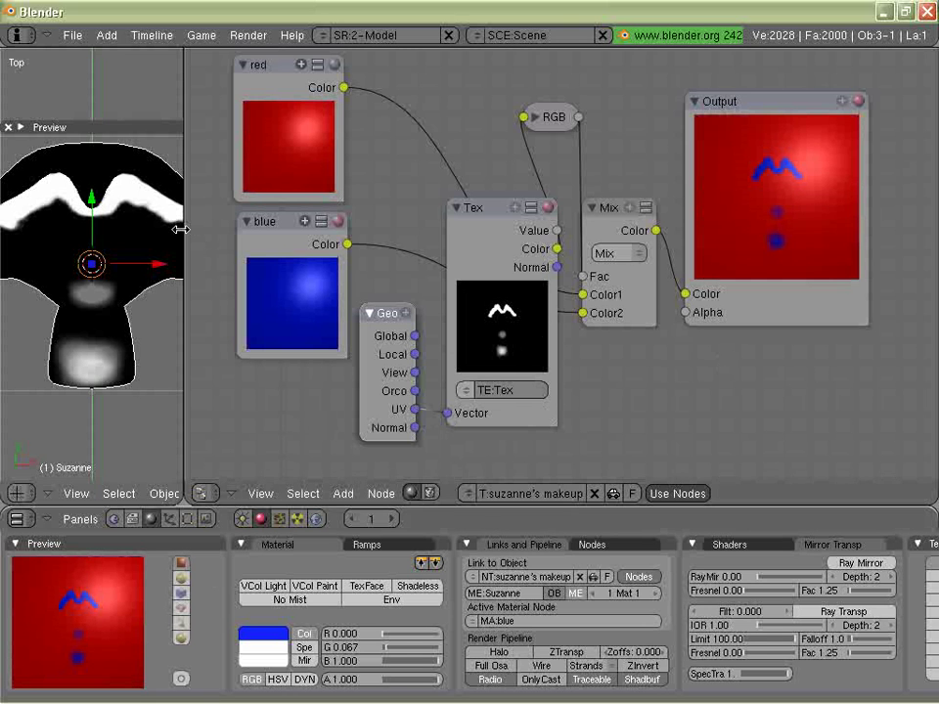
drag(184, 238, 455, 234)
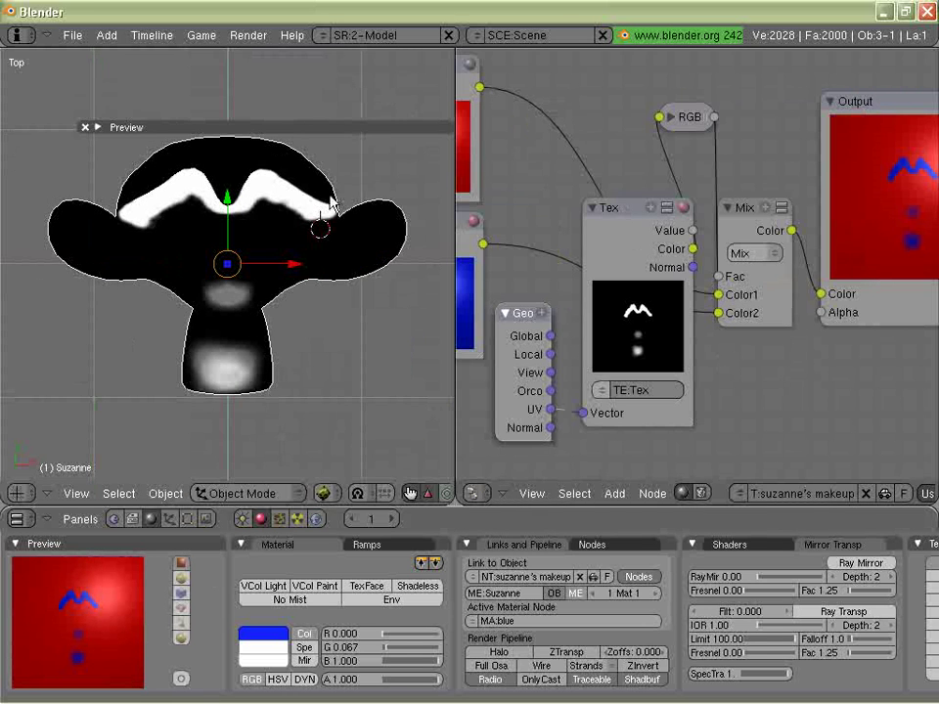
click(98, 128)
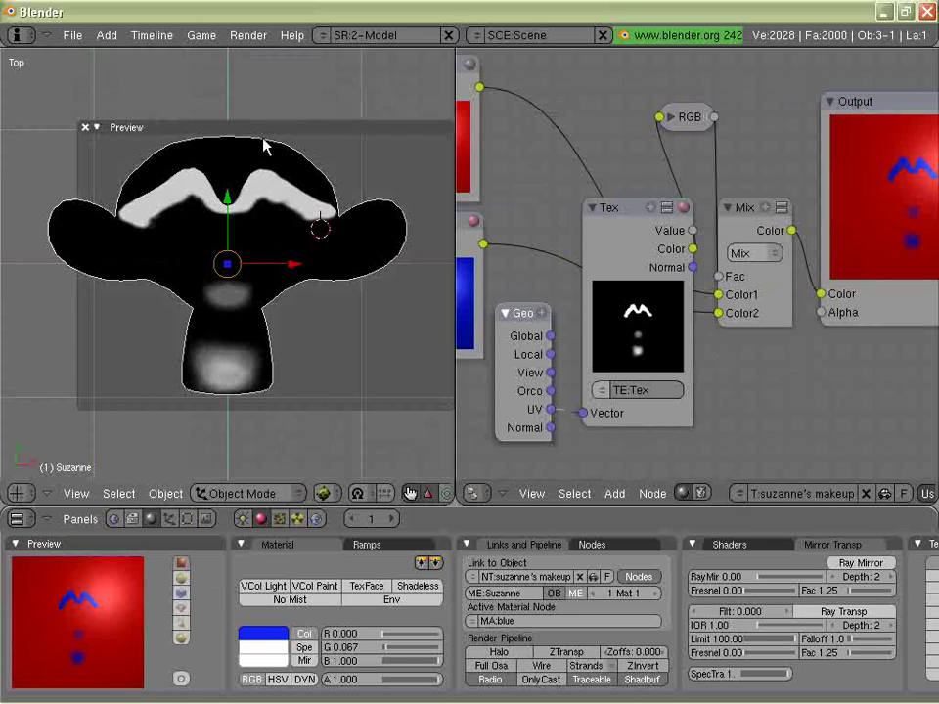
drag(282, 136, 253, 134)
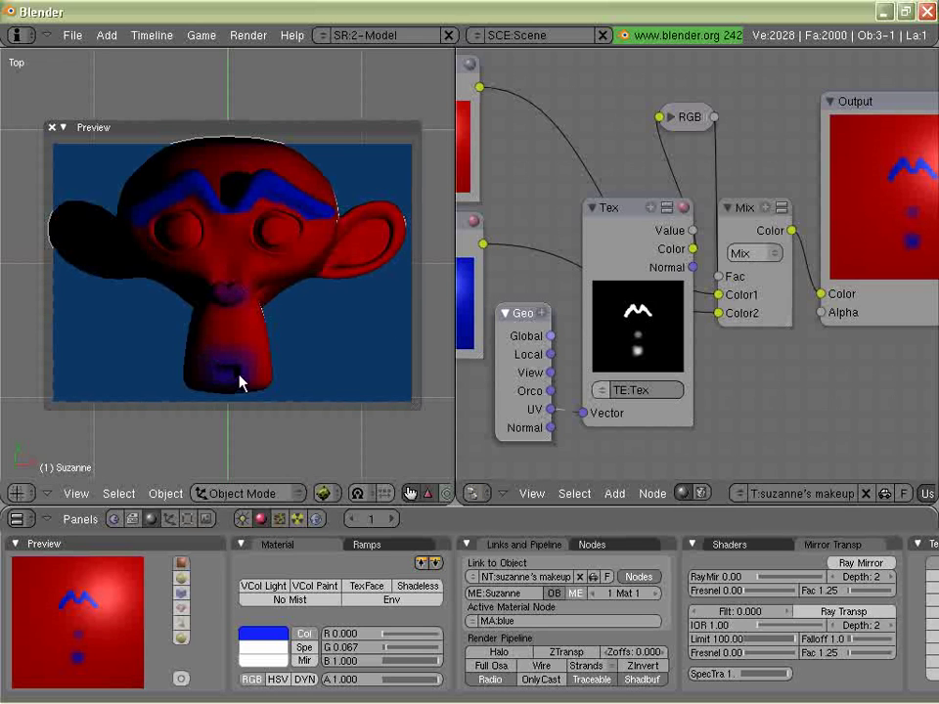
scroll(227, 377, up, 4)
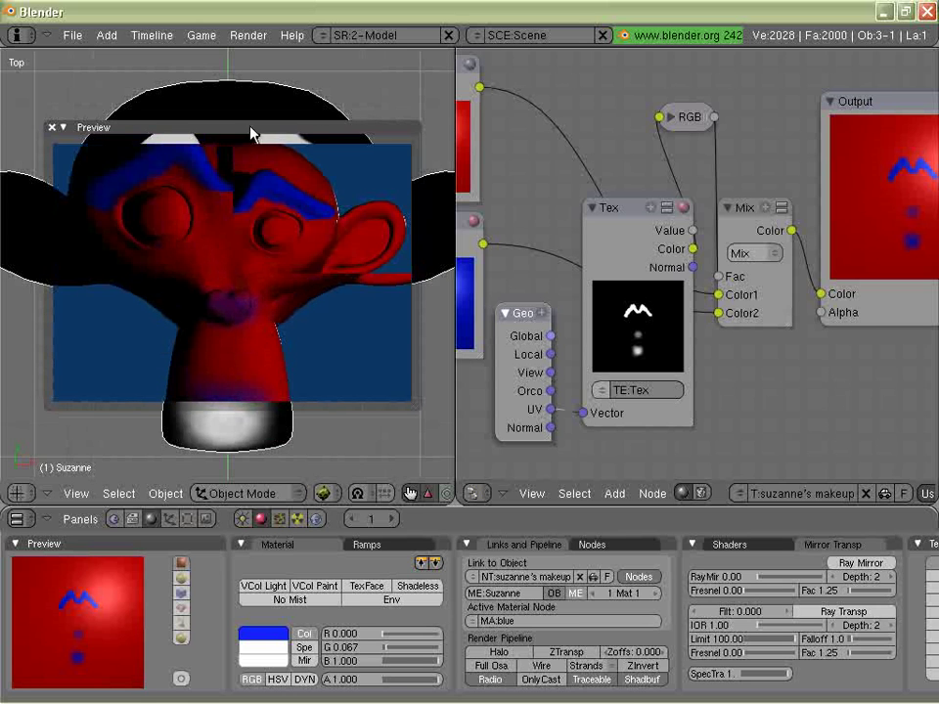
drag(250, 133, 249, 201)
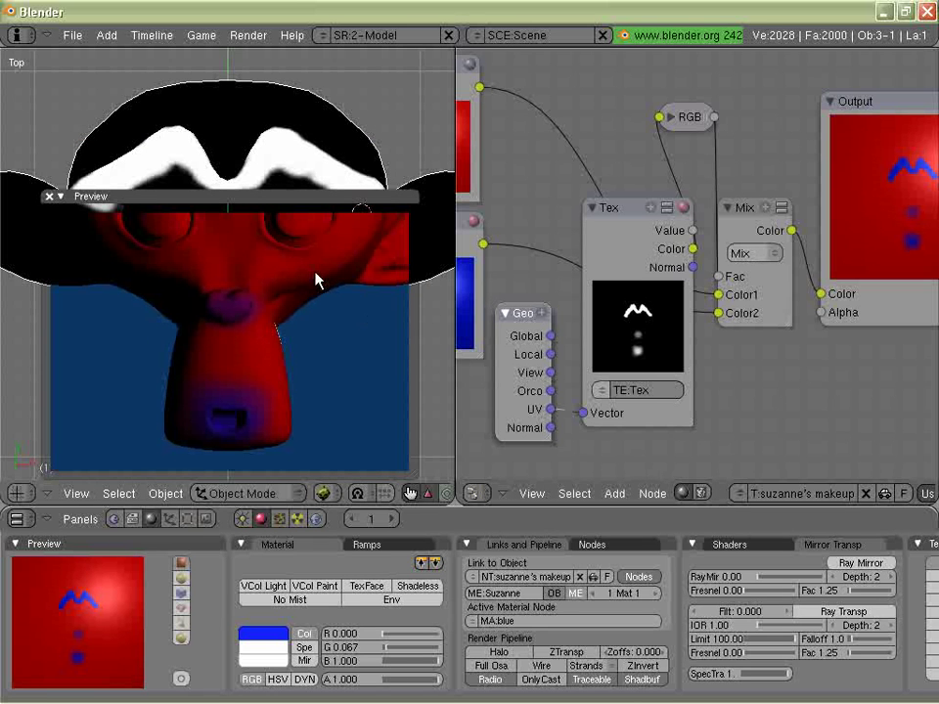
click(49, 197)
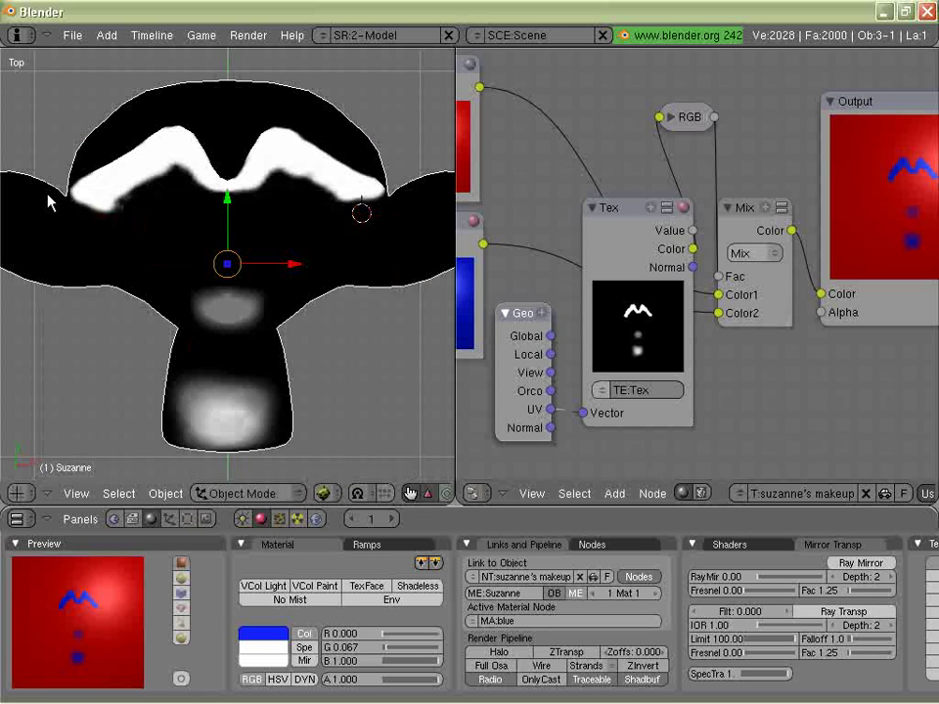